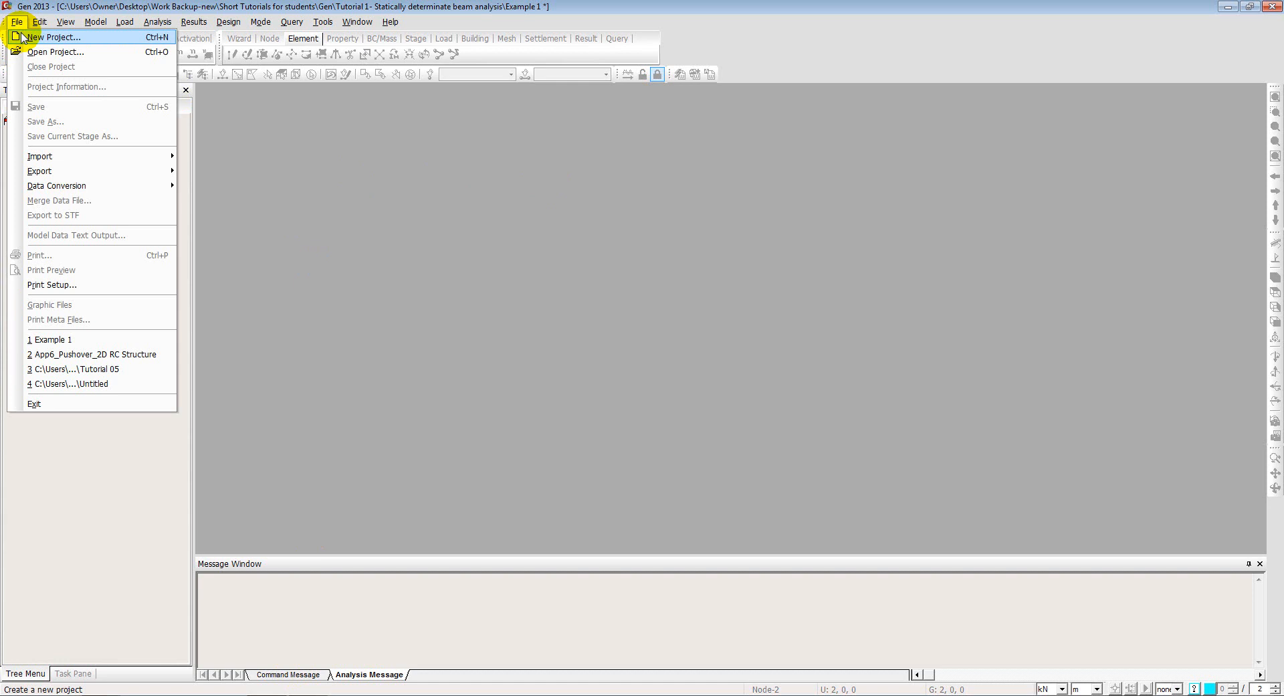
Step: Create a new project and confirm its unit system with metres for length and kN for force
{"action": "left_click", "coordinate": [22, 37]}
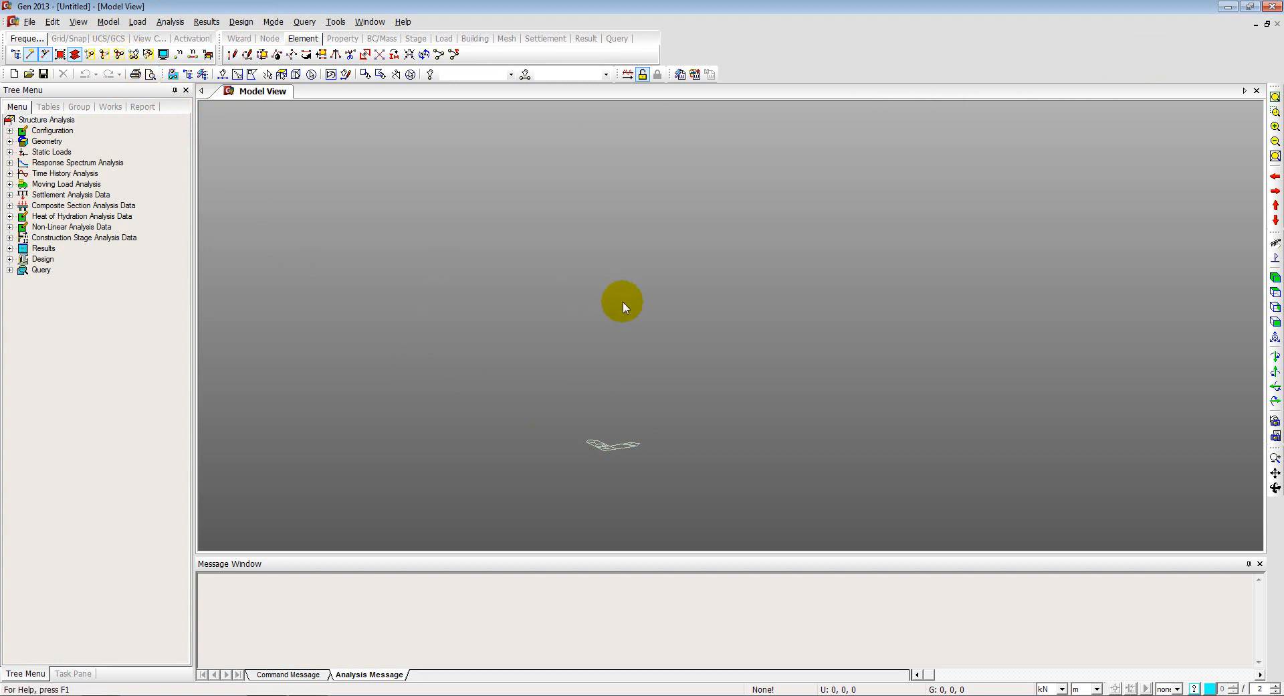
{"action": "left_click", "coordinate": [336, 21]}
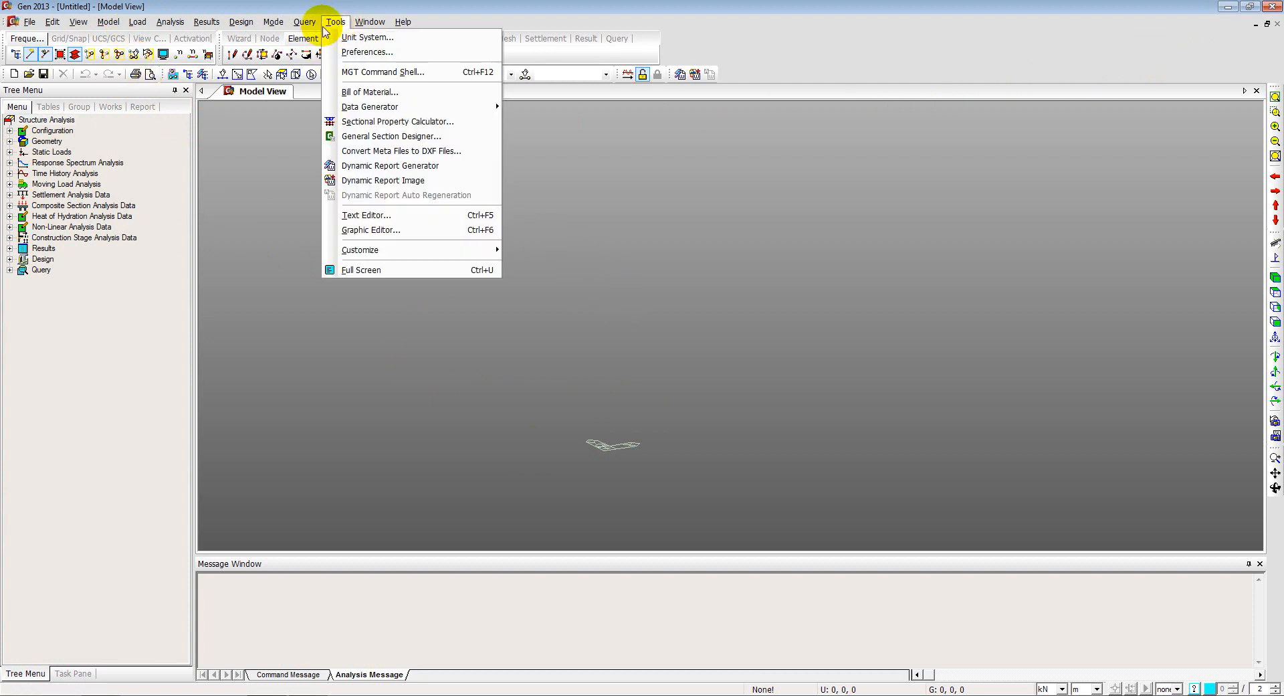
{"action": "left_click", "coordinate": [355, 39]}
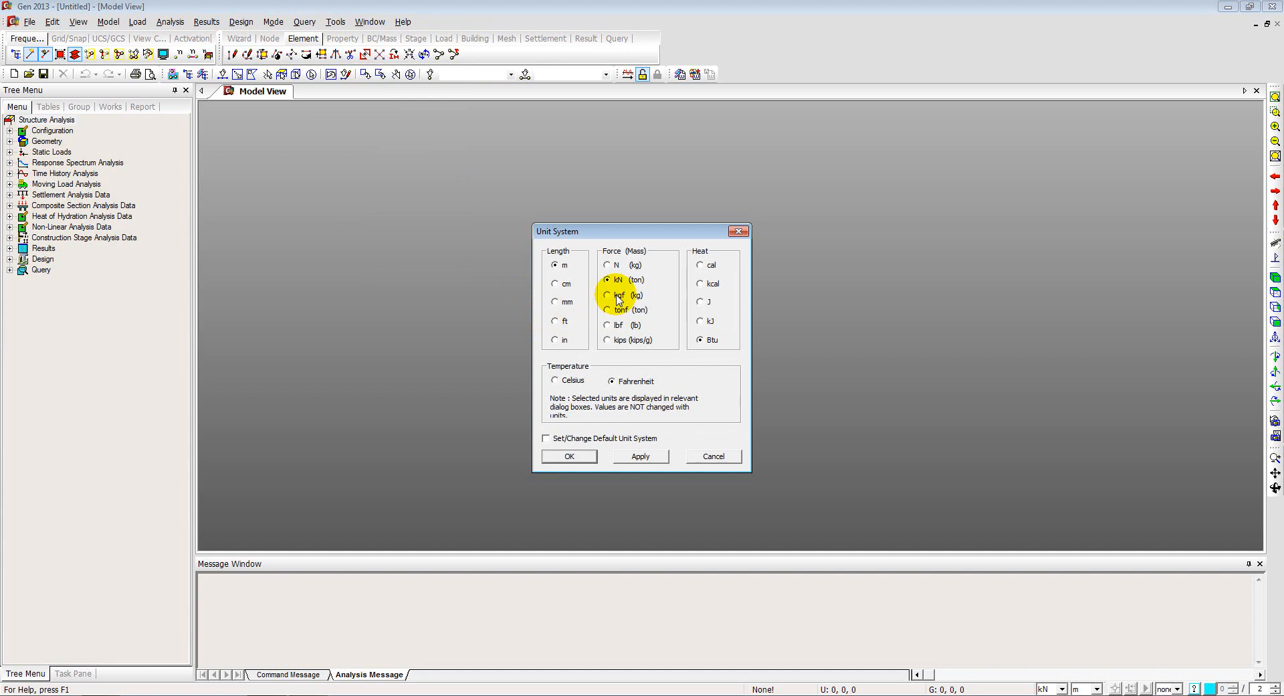
{"action": "left_click", "coordinate": [579, 456]}
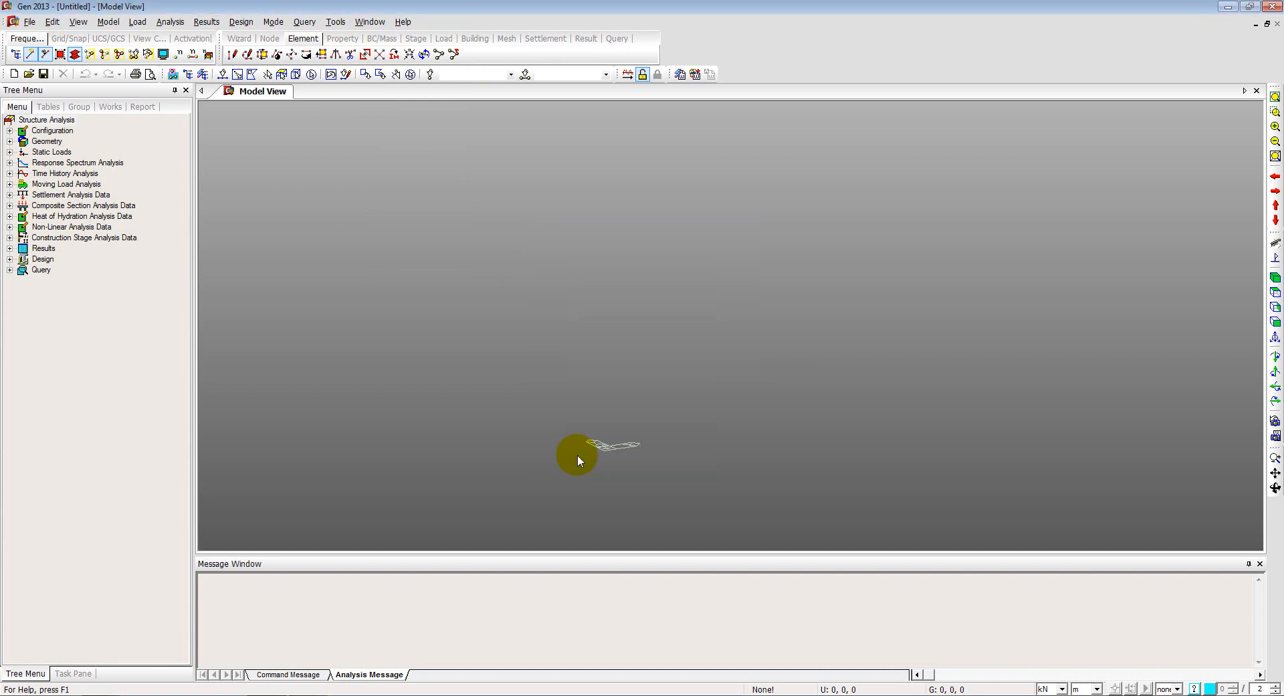
Step: Set the structure type to X-Z Plane with lumped mass
{"action": "left_click", "coordinate": [108, 22]}
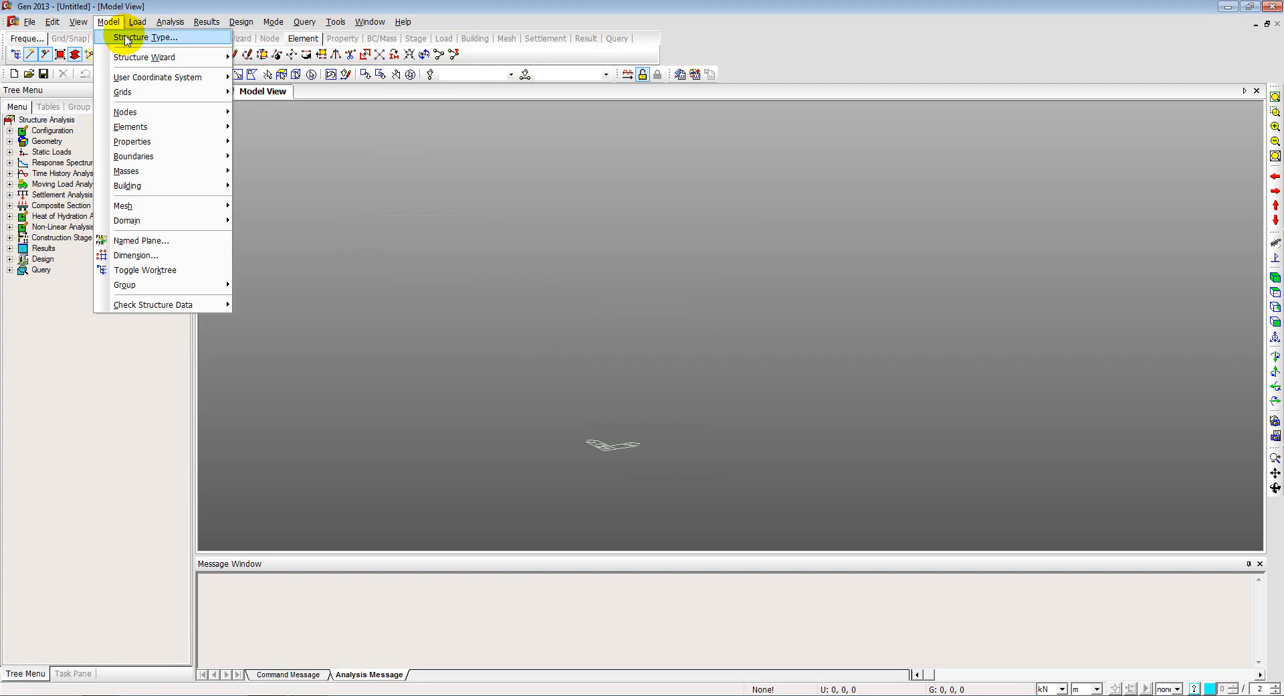
{"action": "left_click", "coordinate": [125, 38]}
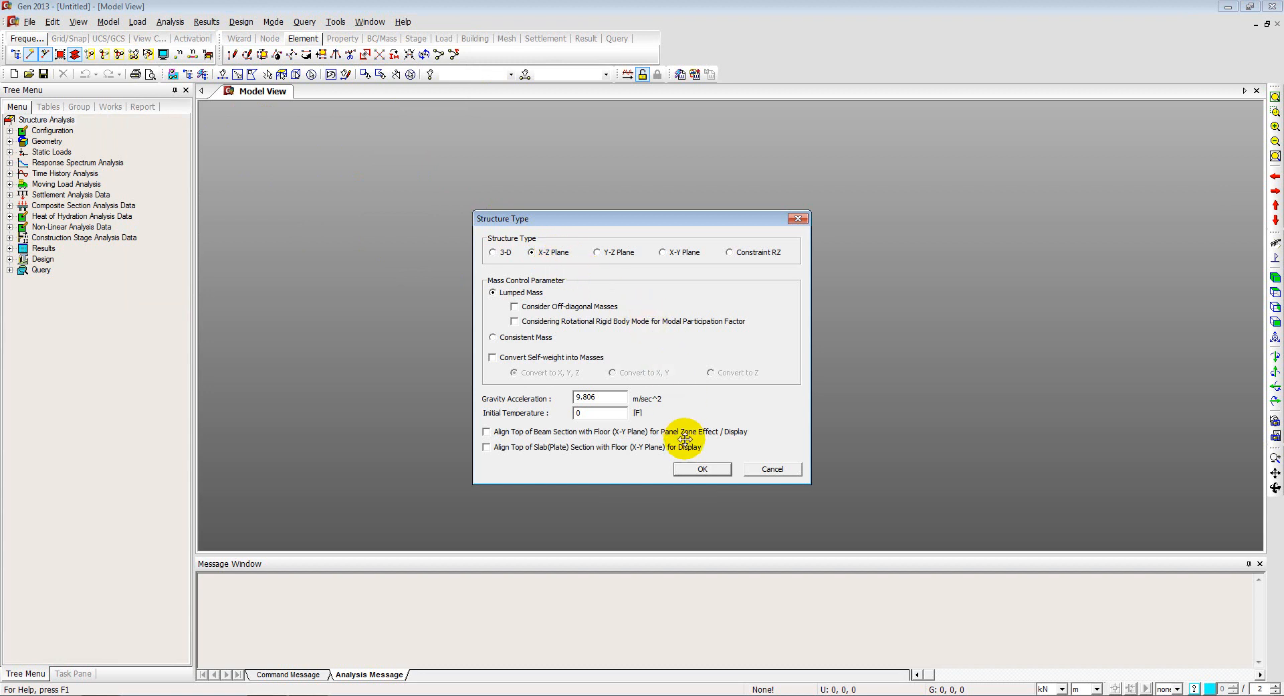
{"action": "left_click", "coordinate": [700, 470]}
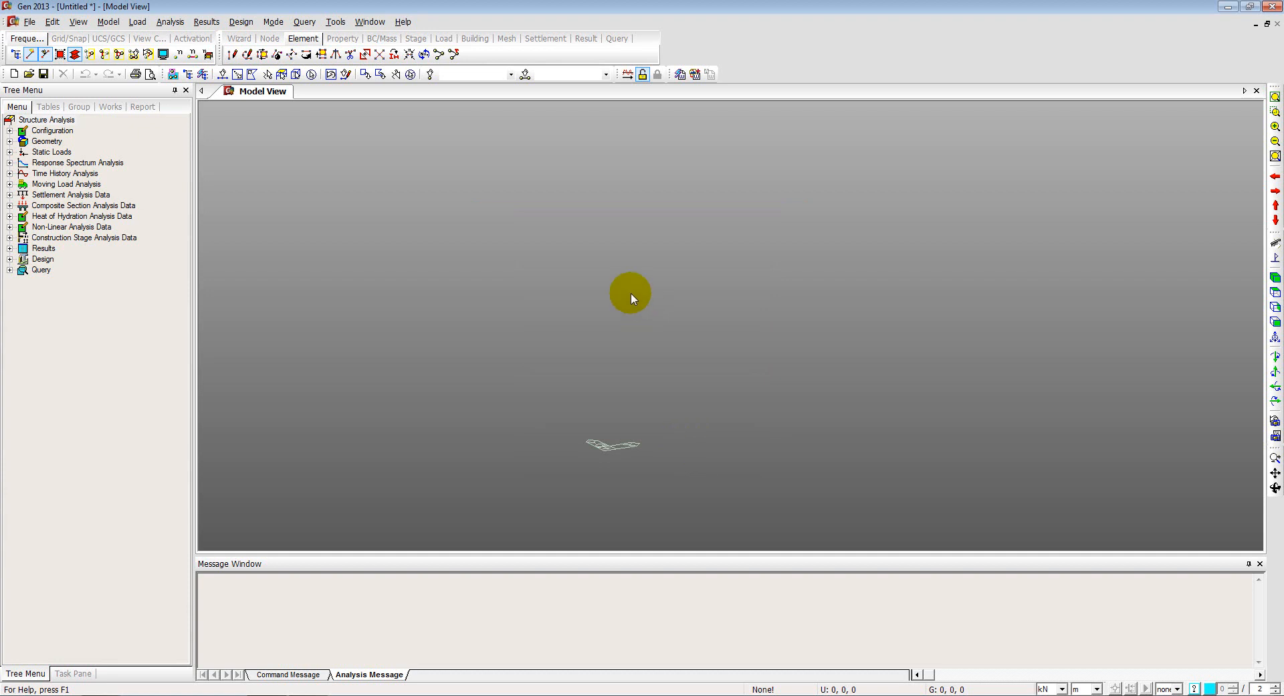
{"action": "left_click", "coordinate": [109, 22]}
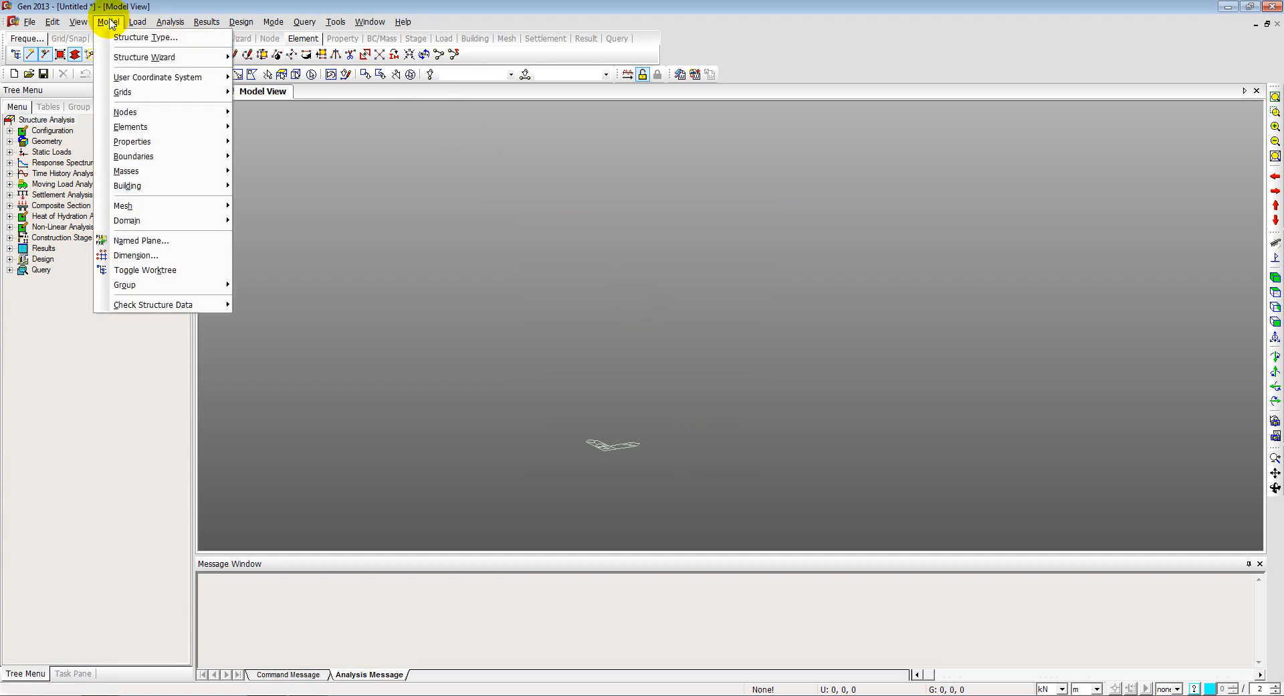
{"action": "mouse_move", "coordinate": [127, 57]}
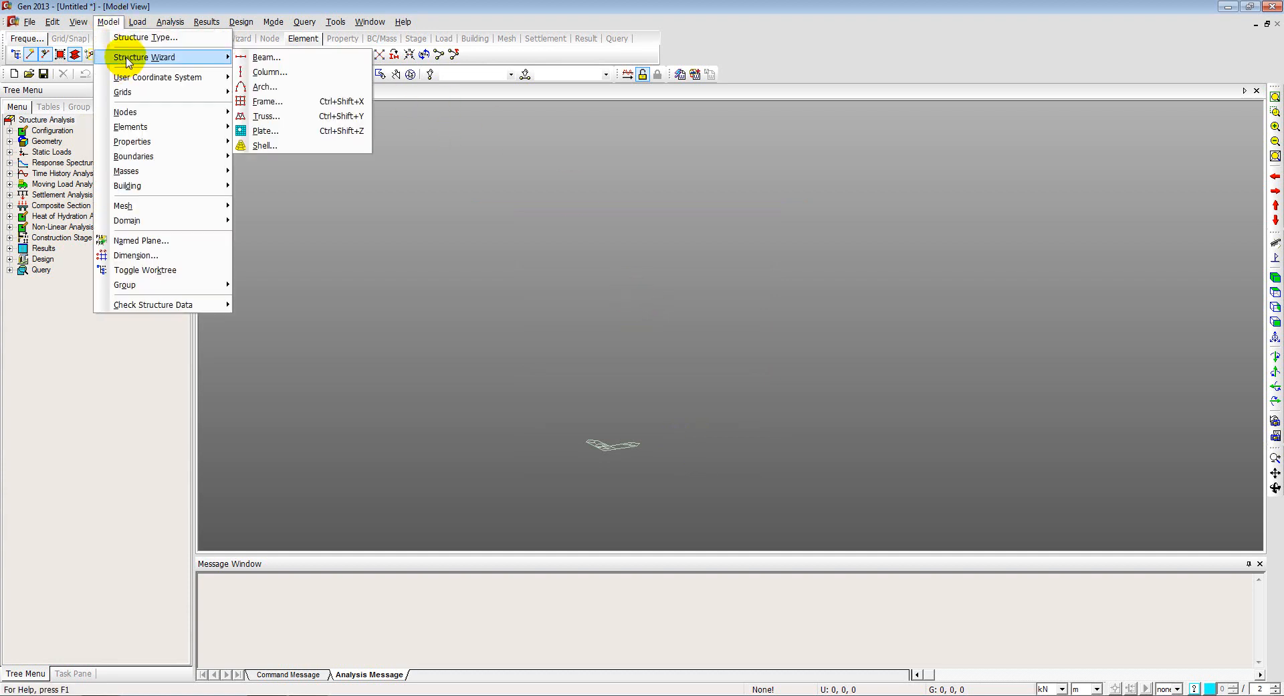
{"action": "left_click", "coordinate": [267, 59]}
{"action": "left_click_drag", "start_coordinate": [155, 34], "coordinate": [232, 93]}
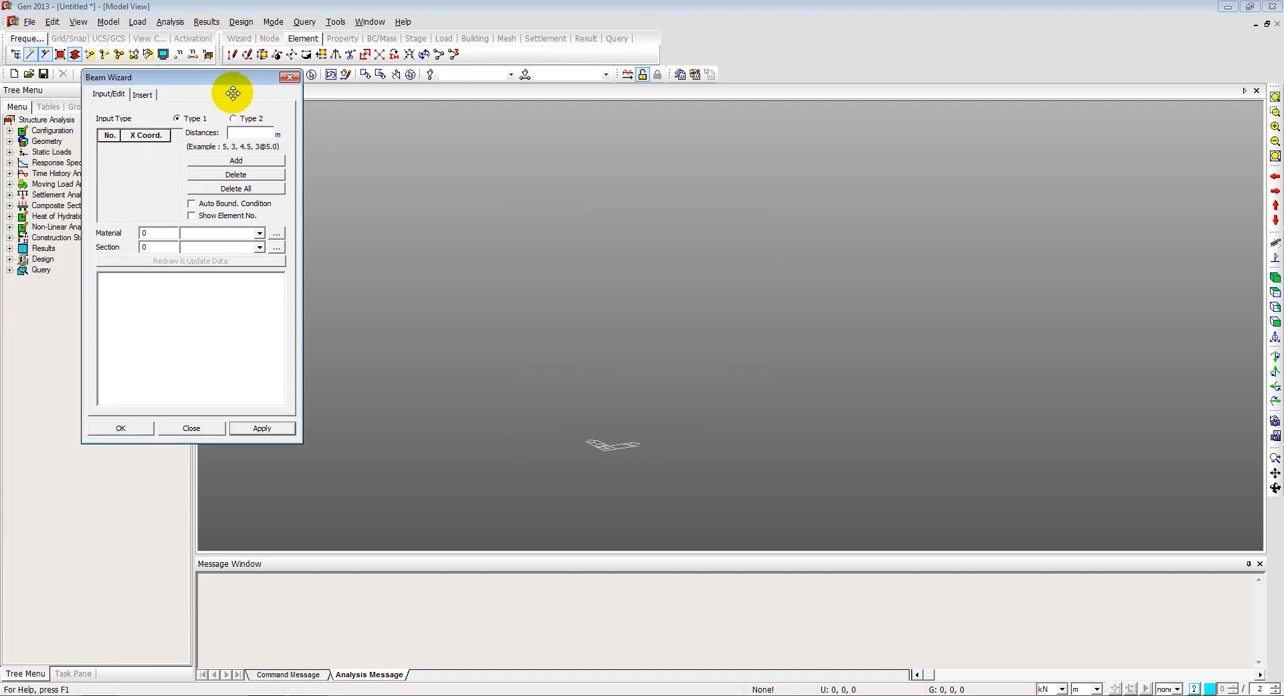
{"action": "left_click", "coordinate": [254, 134]}
{"action": "type", "text": "3"}
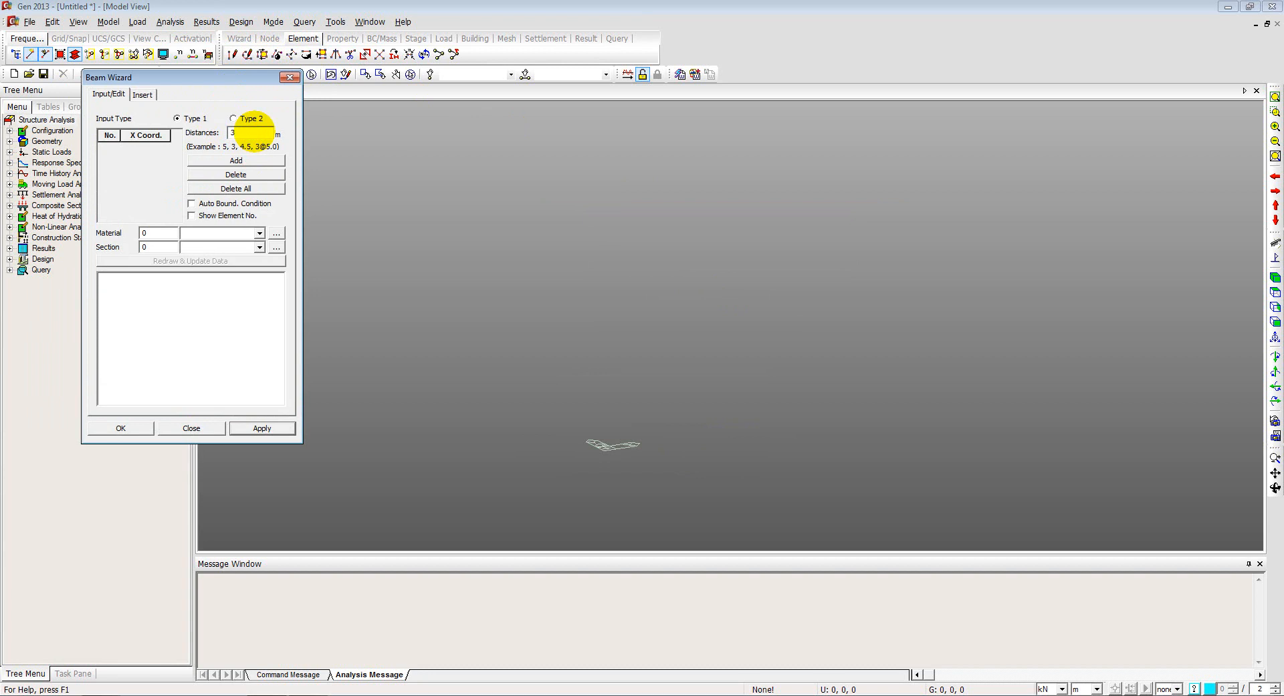
{"action": "type", "text": "@4.0"}
{"action": "left_click", "coordinate": [242, 161]}
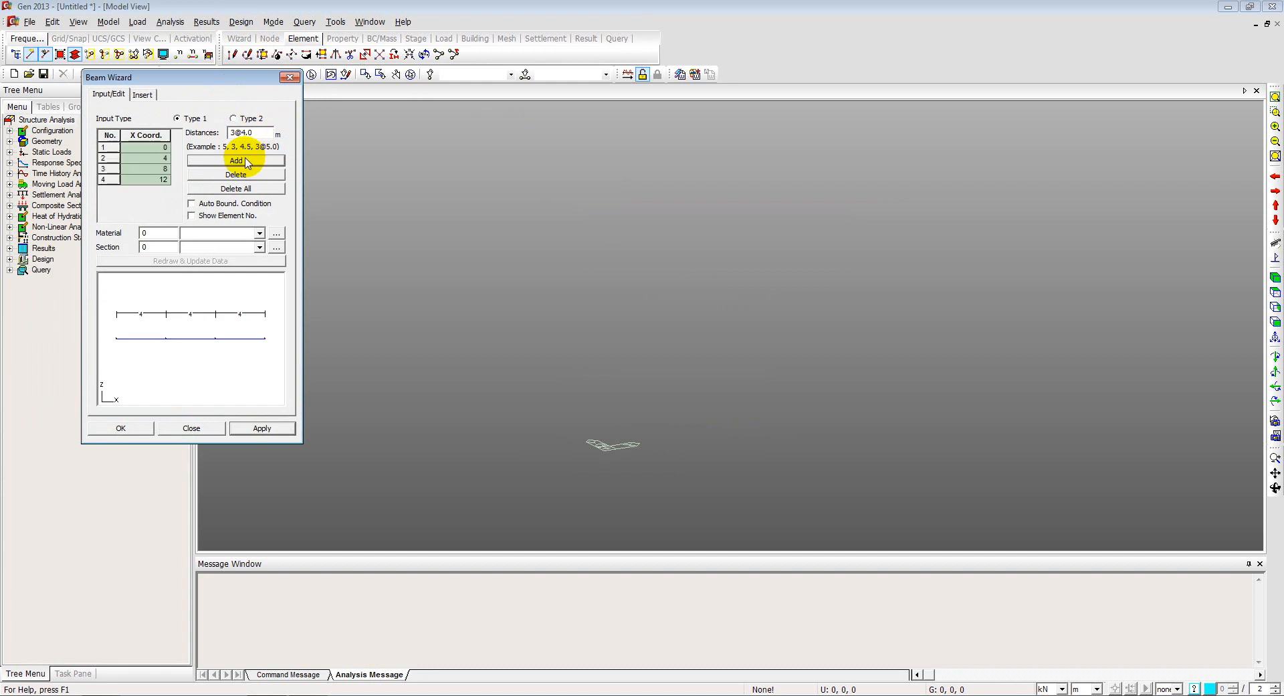
Step: Assign material 1 and section 1 to the three-span beam and generate it in the model
{"action": "left_click", "coordinate": [157, 234]}
{"action": "double_click", "coordinate": [155, 234]}
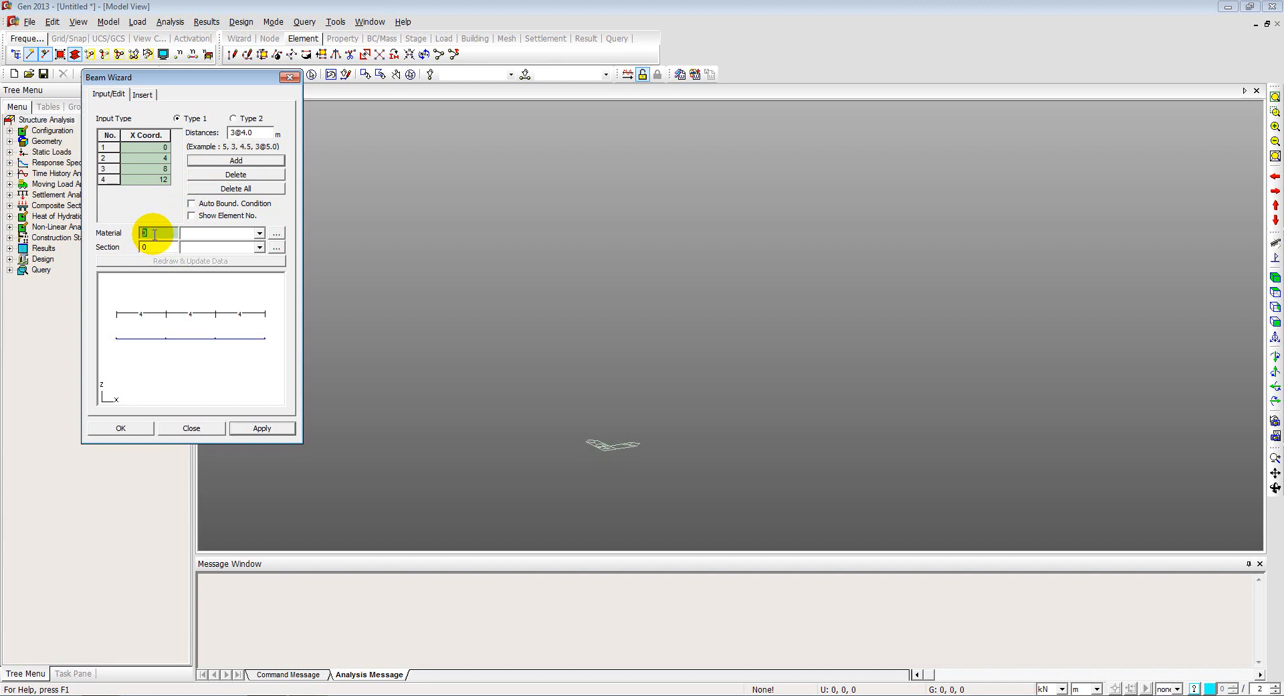
{"action": "type", "text": "1"}
{"action": "double_click", "coordinate": [144, 248]}
{"action": "type", "text": "1"}
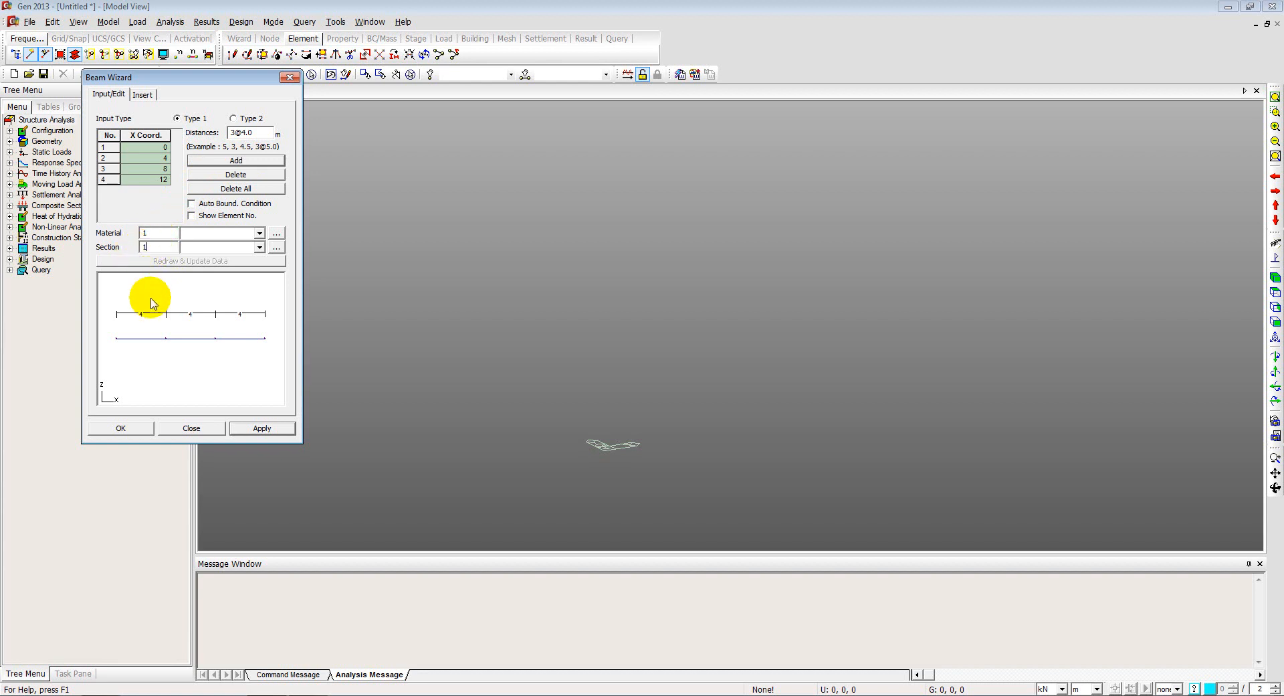
{"action": "left_click", "coordinate": [123, 429]}
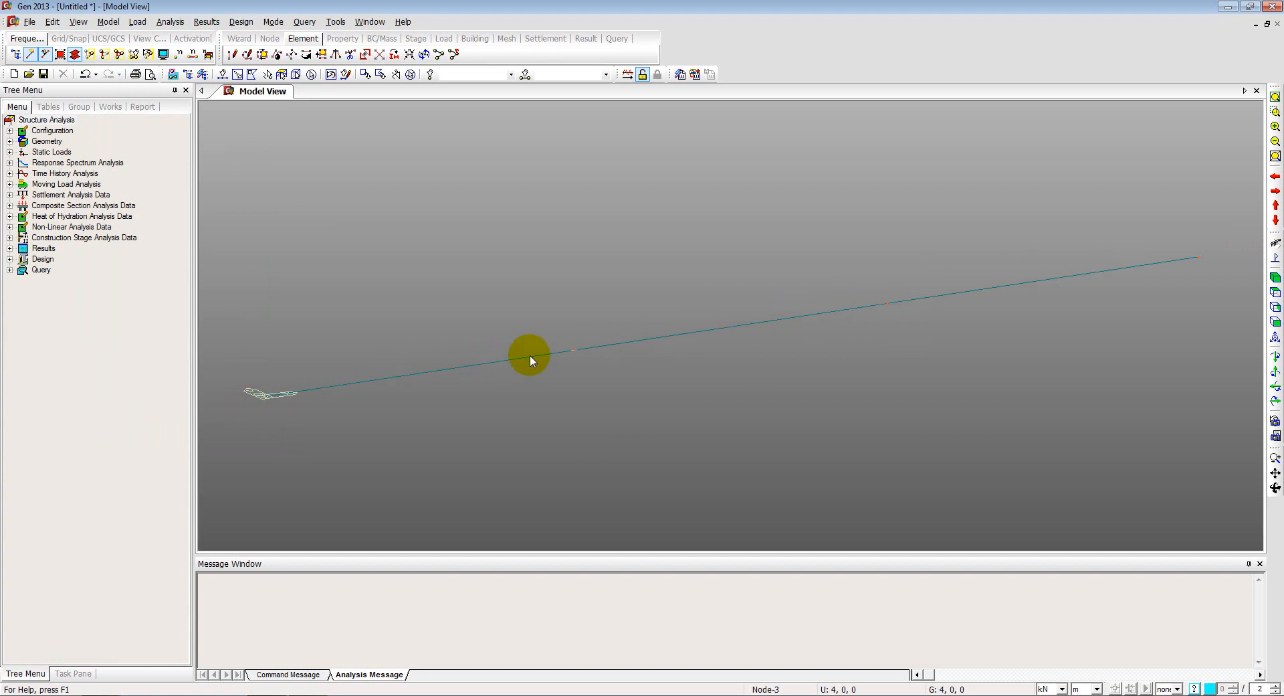
Step: Display the node numbers and show the beam in the front view
{"action": "left_click", "coordinate": [179, 55]}
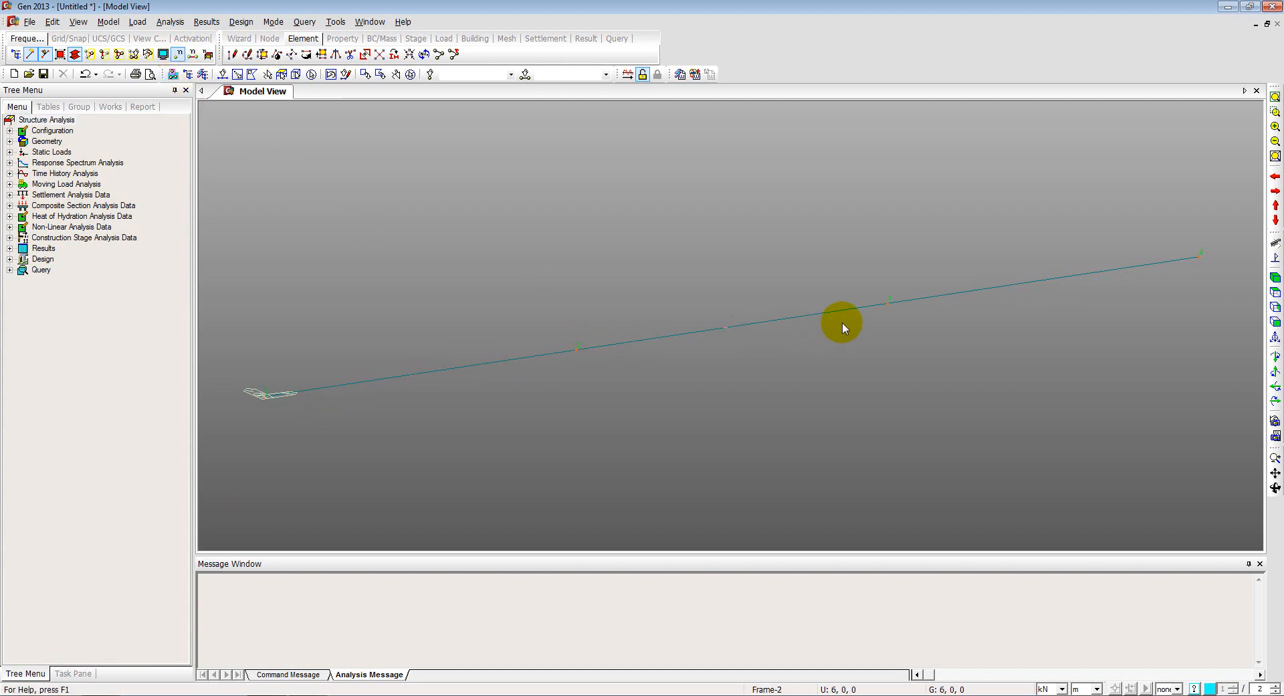
{"action": "left_click", "coordinate": [194, 55]}
{"action": "left_click", "coordinate": [192, 56]}
{"action": "left_click", "coordinate": [1275, 324]}
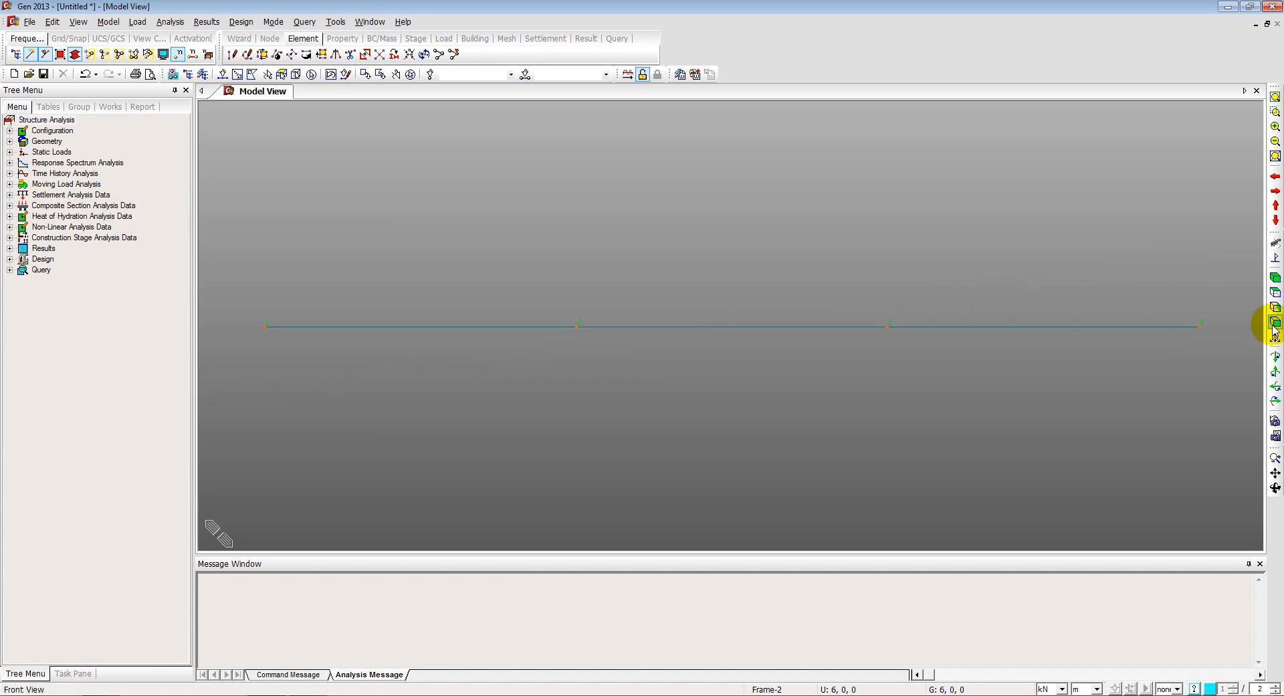
Step: Start a new material with ID 1 and set its type of design to User Defined
{"action": "left_click", "coordinate": [115, 22]}
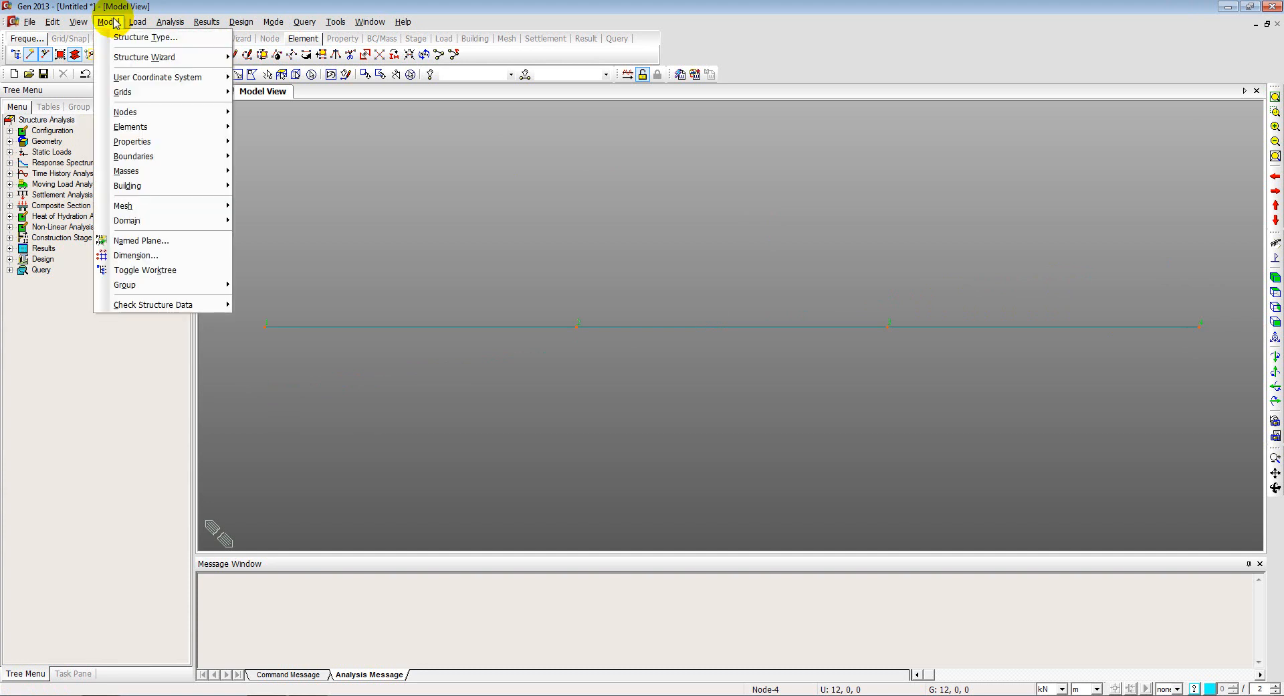
{"action": "mouse_move", "coordinate": [215, 142]}
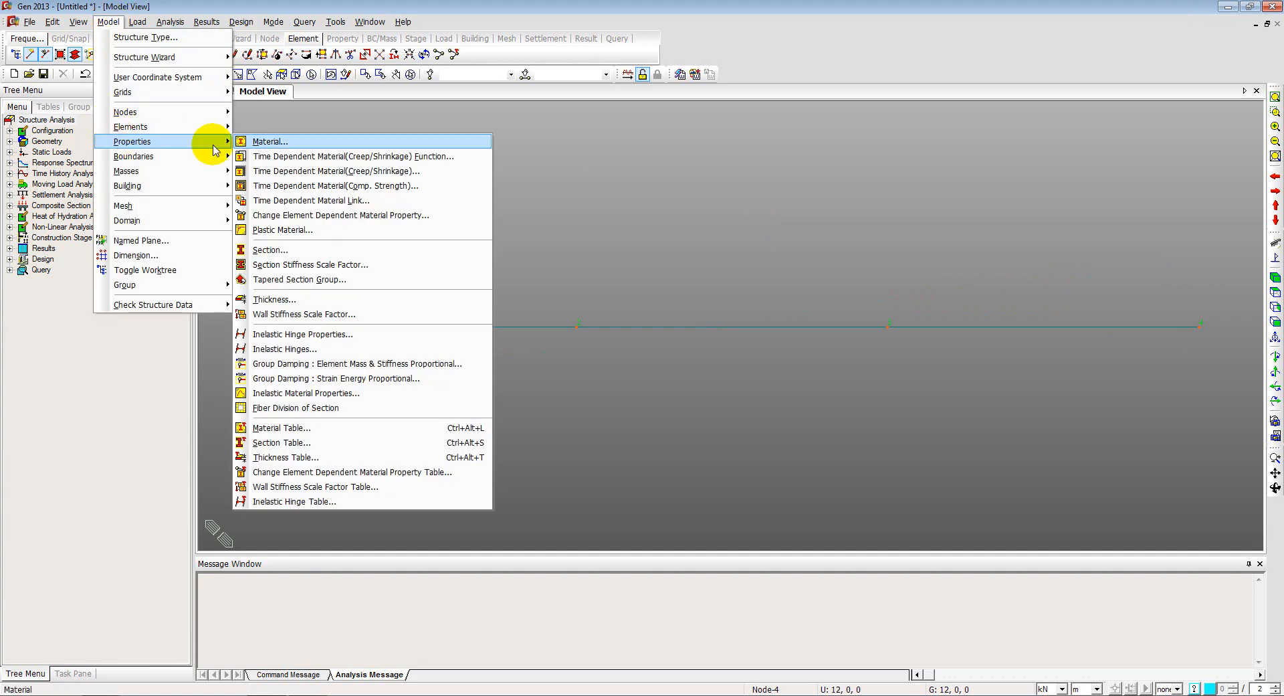
{"action": "left_click", "coordinate": [265, 143]}
{"action": "left_click", "coordinate": [270, 66]}
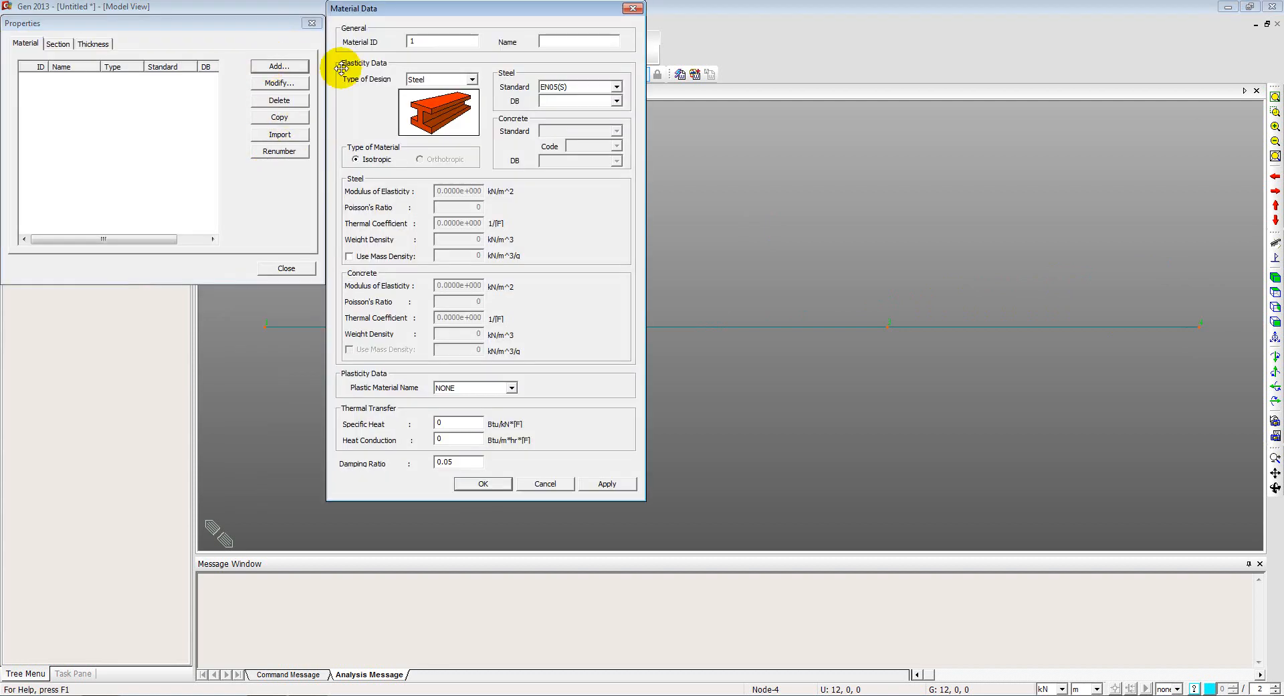
{"action": "left_click", "coordinate": [443, 80]}
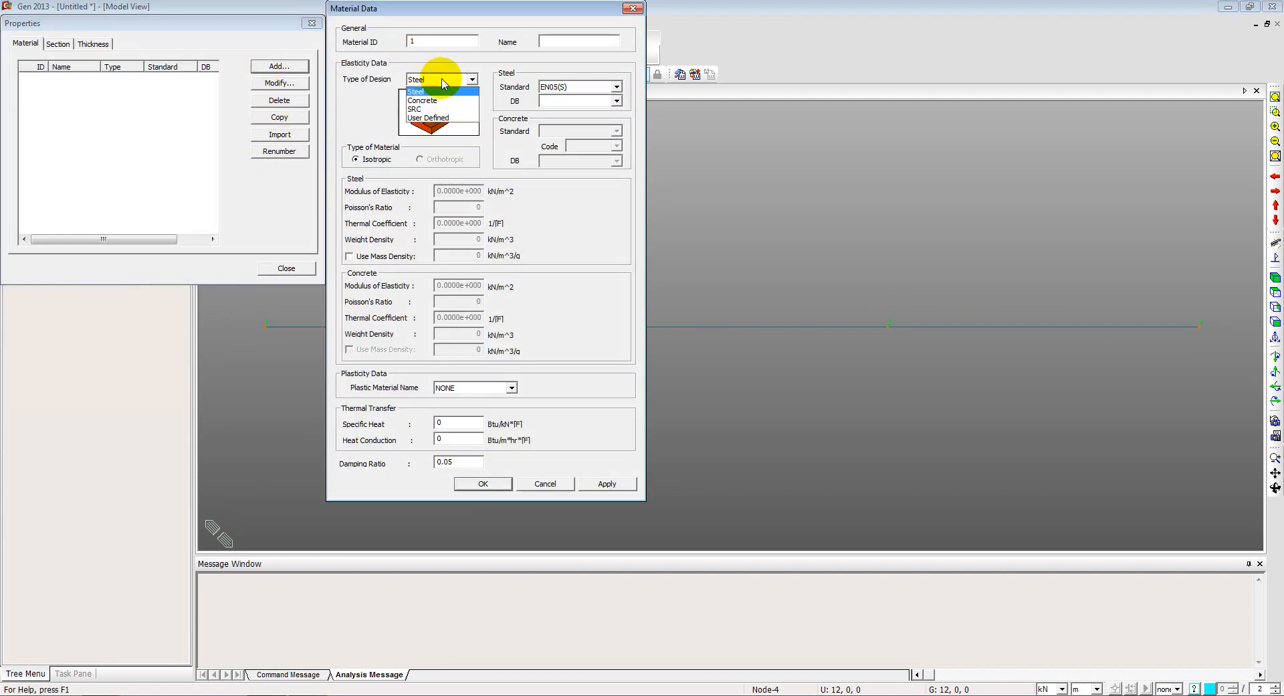
{"action": "left_click", "coordinate": [434, 117]}
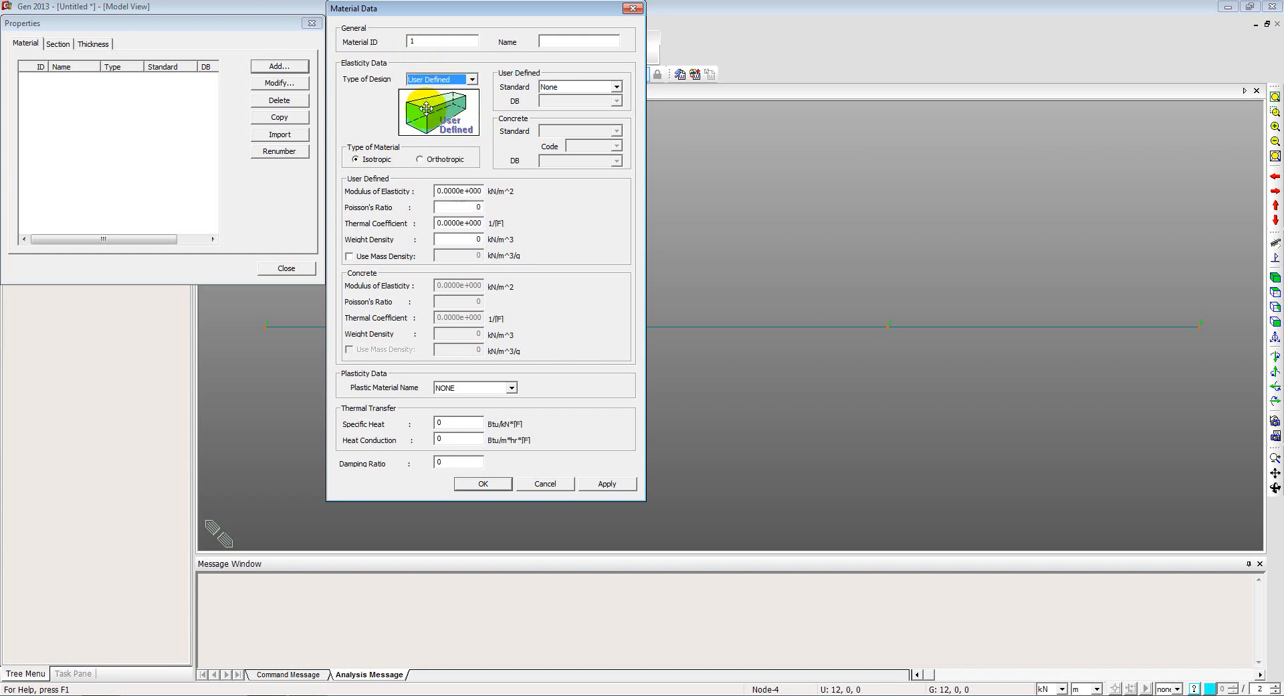
Step: Set the user-defined material's modulus of elasticity to 2e+008 kN/m^2
{"action": "left_click", "coordinate": [461, 191]}
{"action": "left_click_drag", "start_coordinate": [461, 191], "coordinate": [426, 190]}
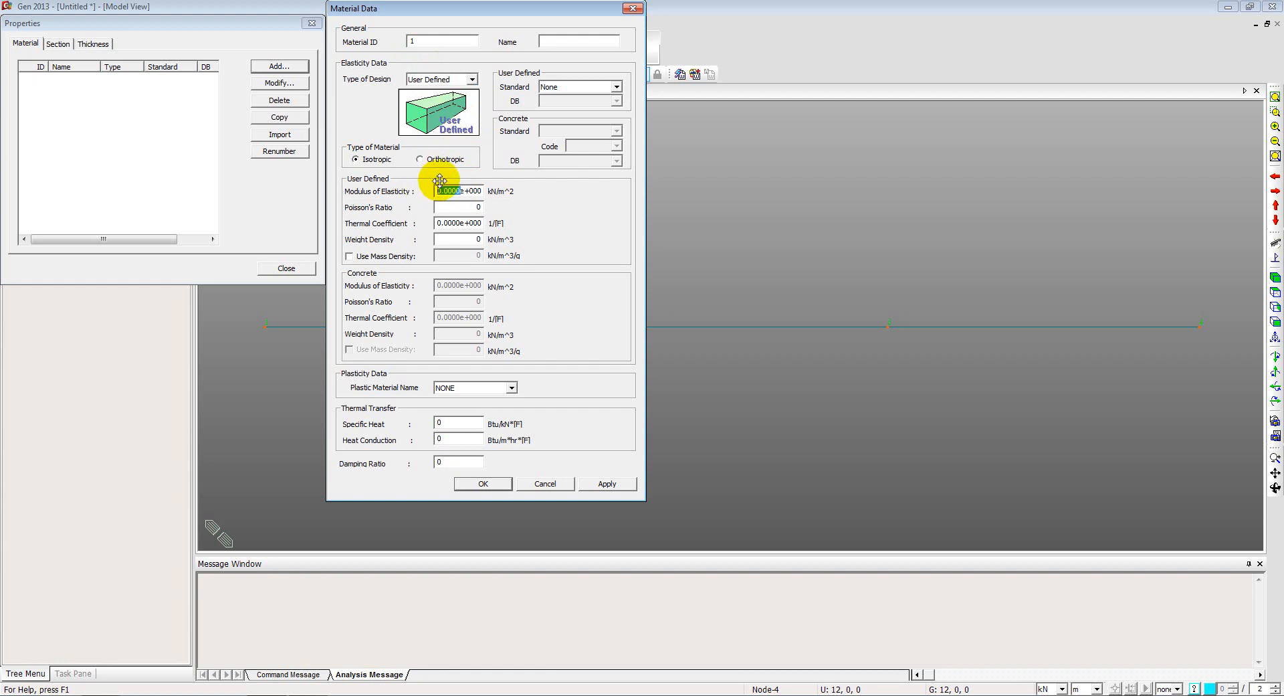
{"action": "type", "text": "2"}
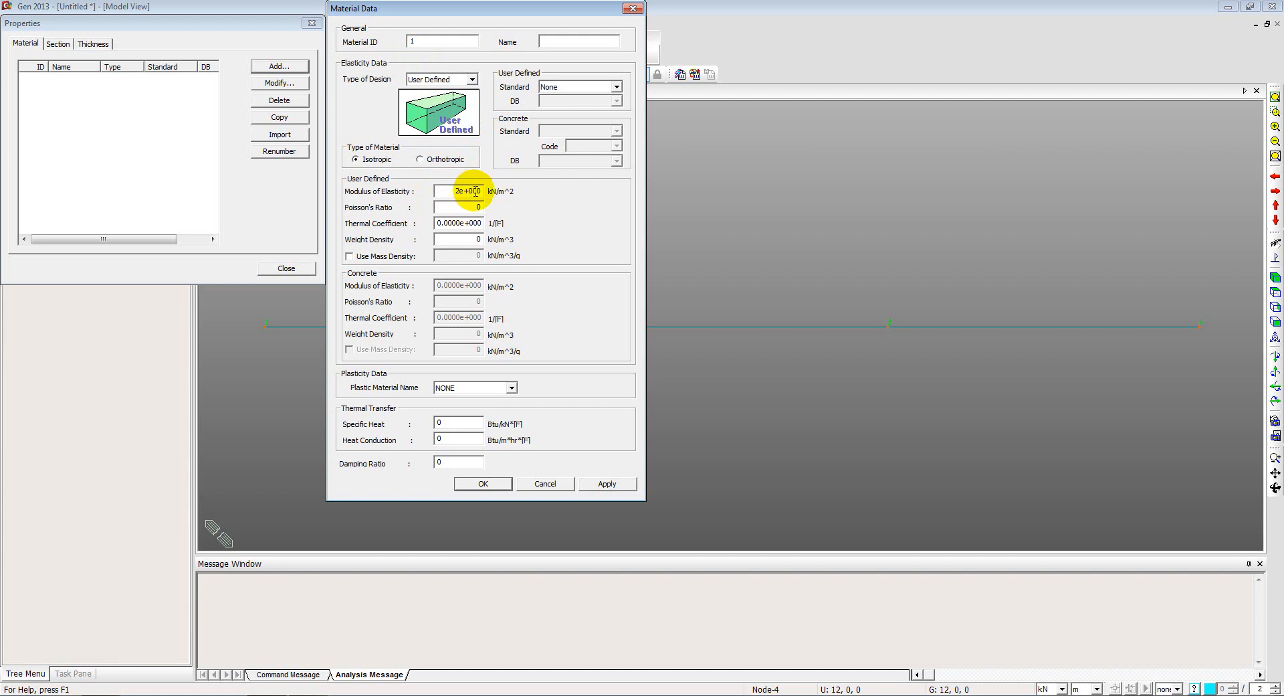
{"action": "key", "text": "BackSpace"}
{"action": "type", "text": "8"}
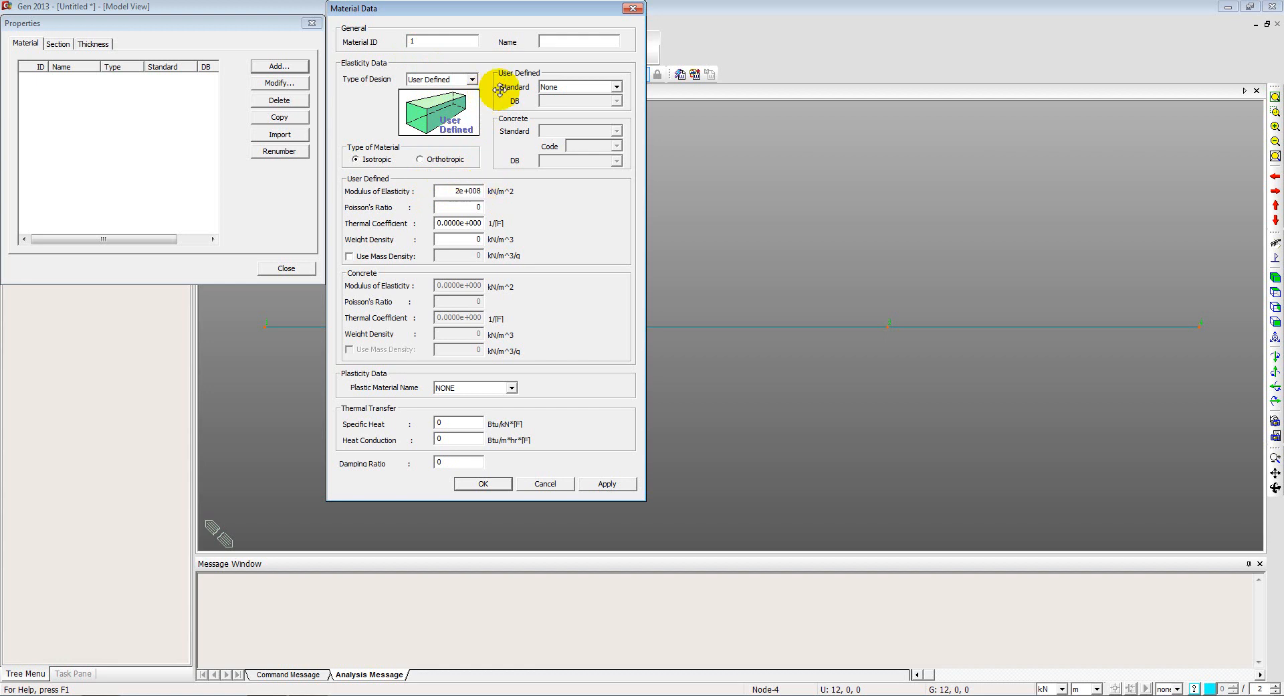
Step: Name the material "Material 1", save it and close the properties dialog
{"action": "left_click", "coordinate": [598, 40]}
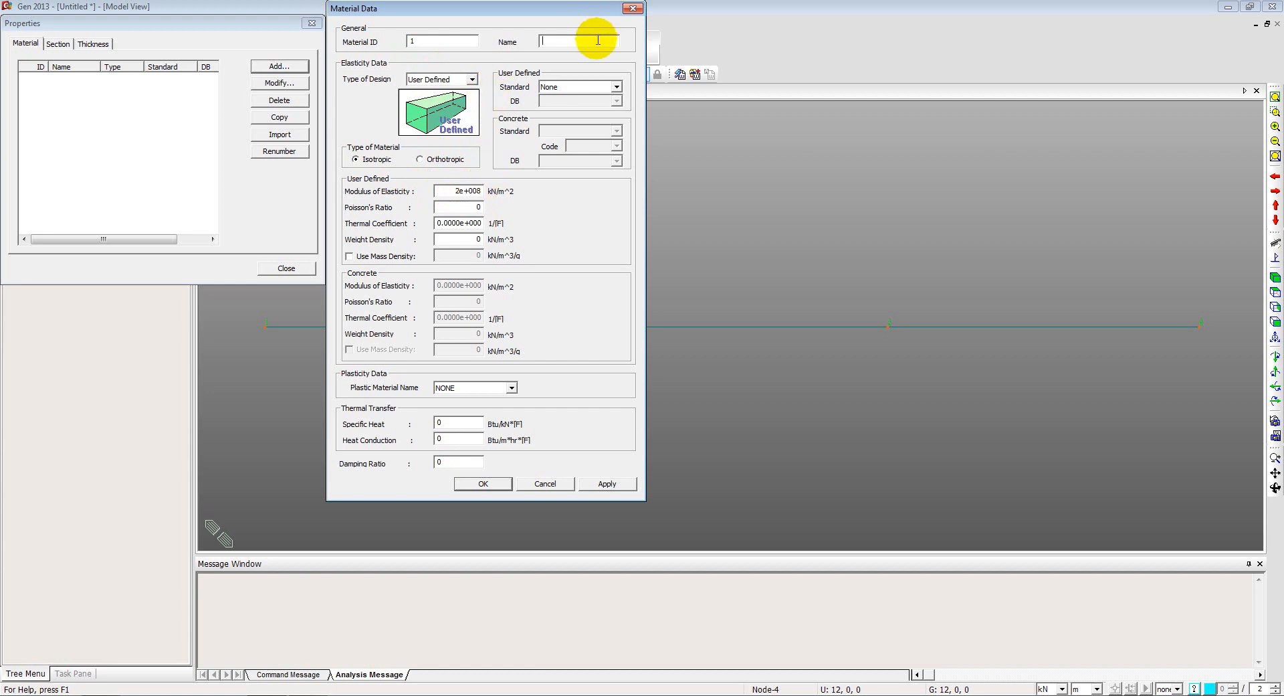
{"action": "type", "text": "Material 1"}
{"action": "left_click", "coordinate": [470, 483]}
{"action": "left_click", "coordinate": [286, 268]}
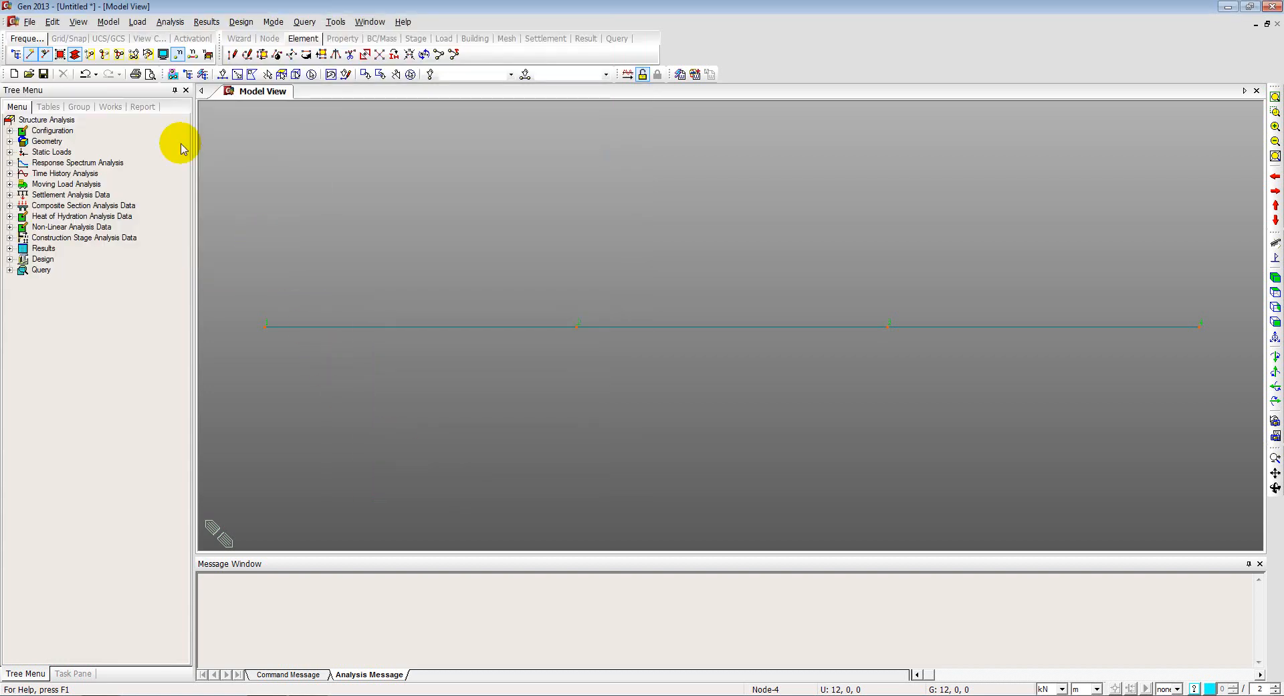
Step: Start a new section with ID 1, choose the Solid Rectangle shape and name it "Section 1"
{"action": "left_click", "coordinate": [107, 22]}
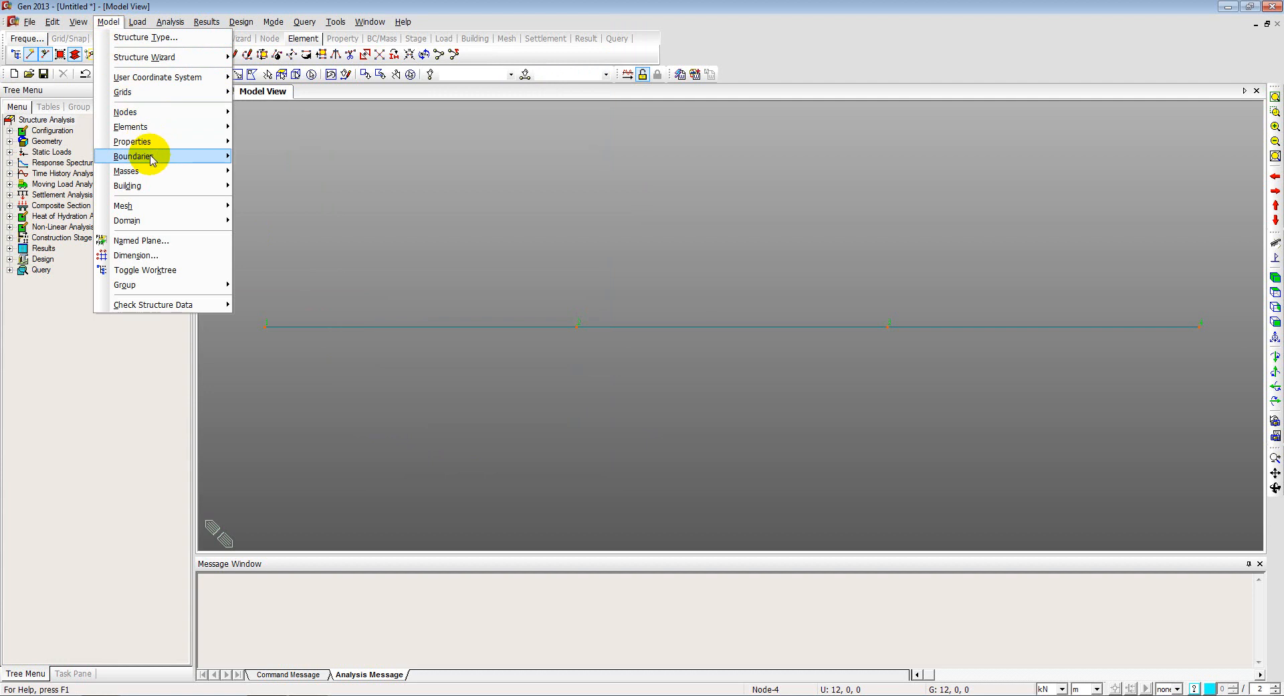
{"action": "mouse_move", "coordinate": [161, 141]}
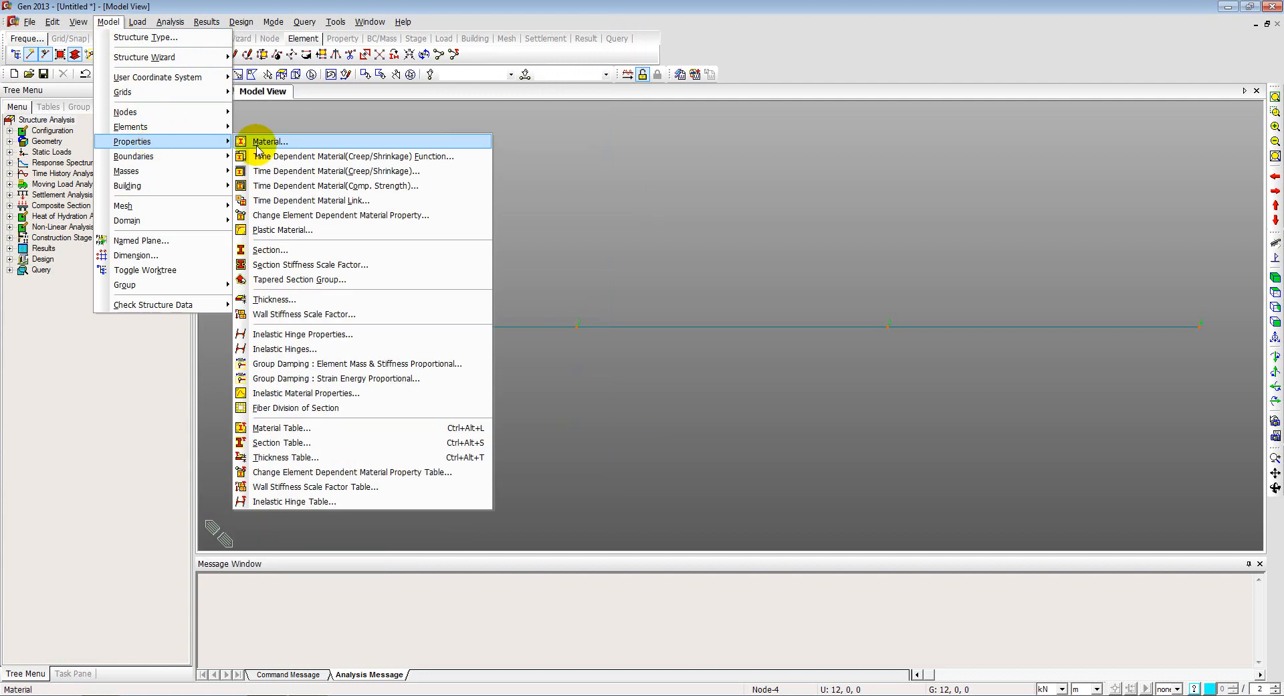
{"action": "left_click", "coordinate": [270, 250]}
{"action": "left_click", "coordinate": [287, 66]}
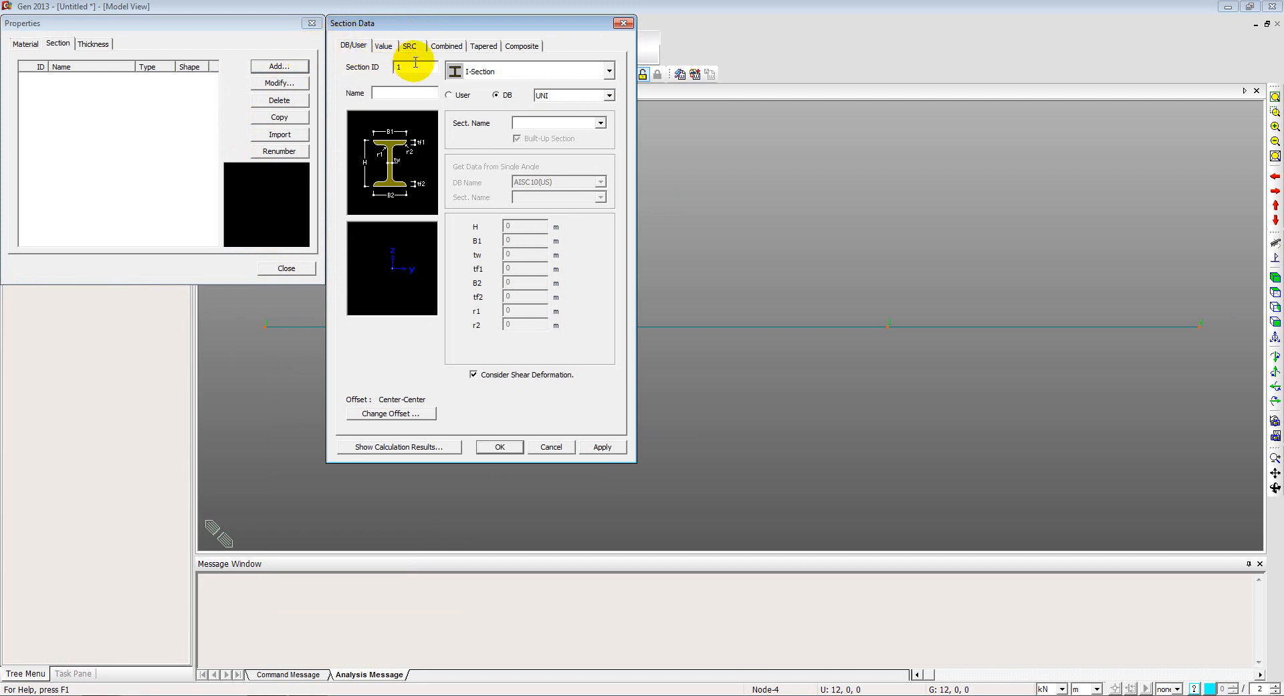
{"action": "left_click", "coordinate": [471, 70]}
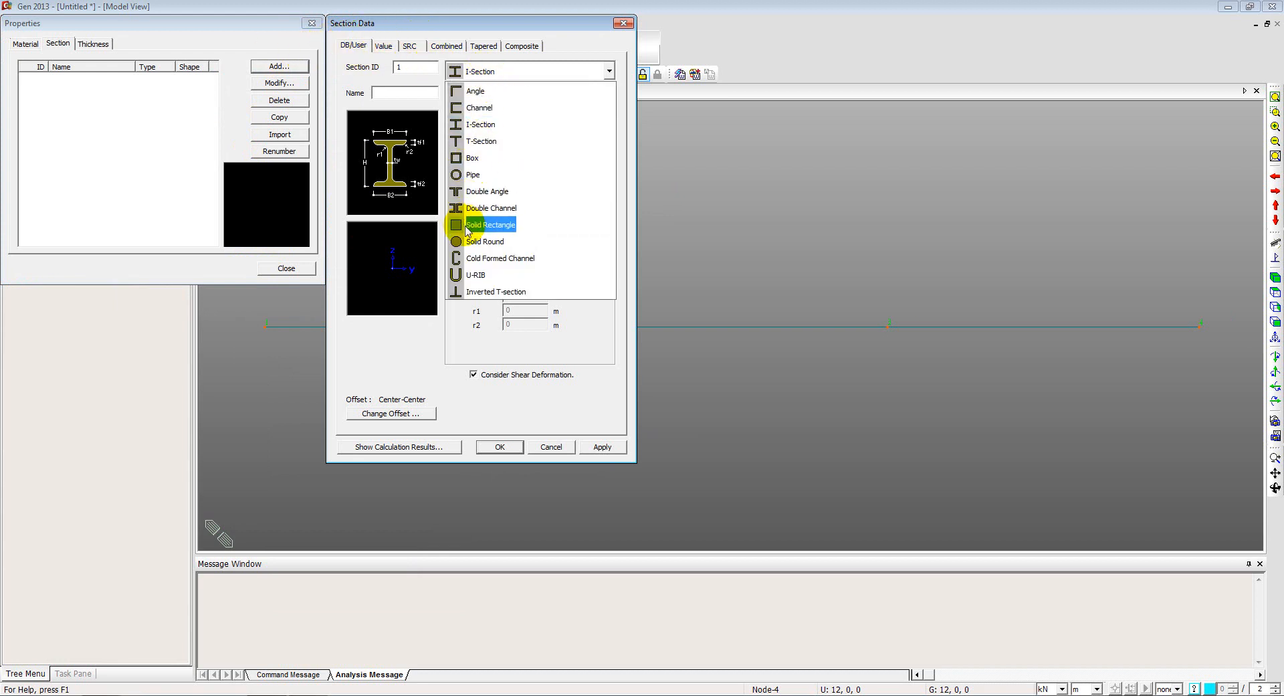
{"action": "left_click", "coordinate": [472, 228]}
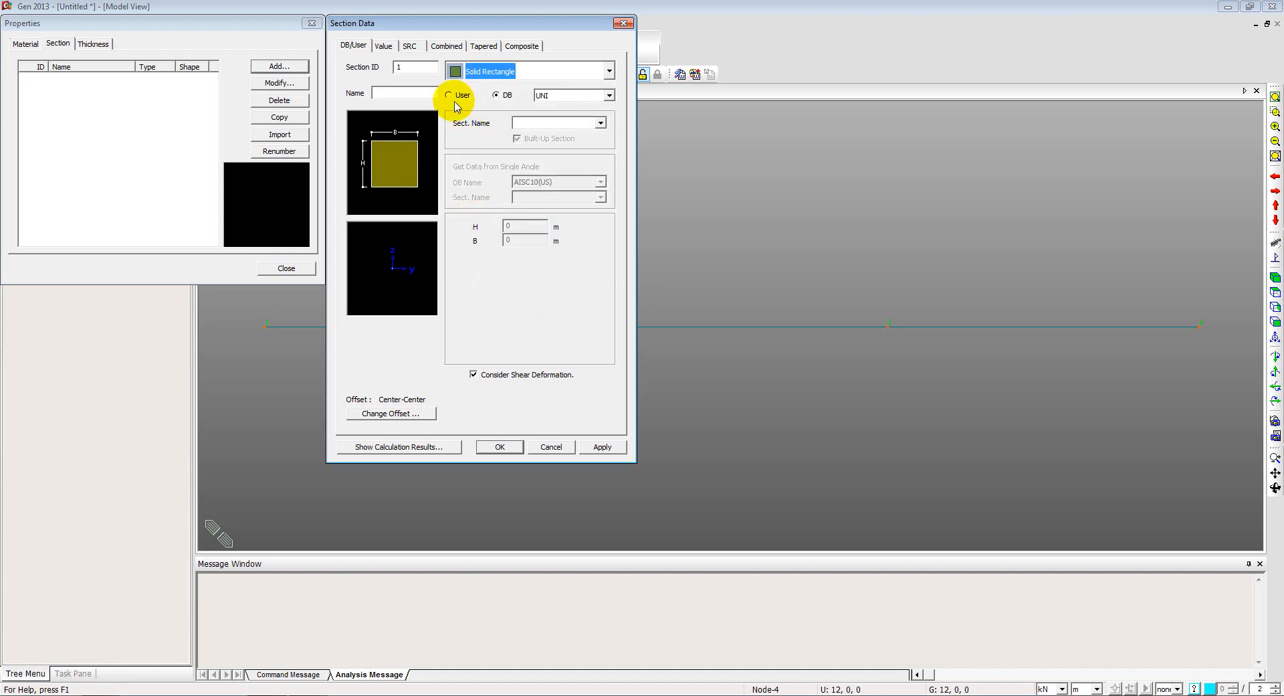
{"action": "left_click", "coordinate": [431, 92]}
{"action": "type", "text": "Section 1"}
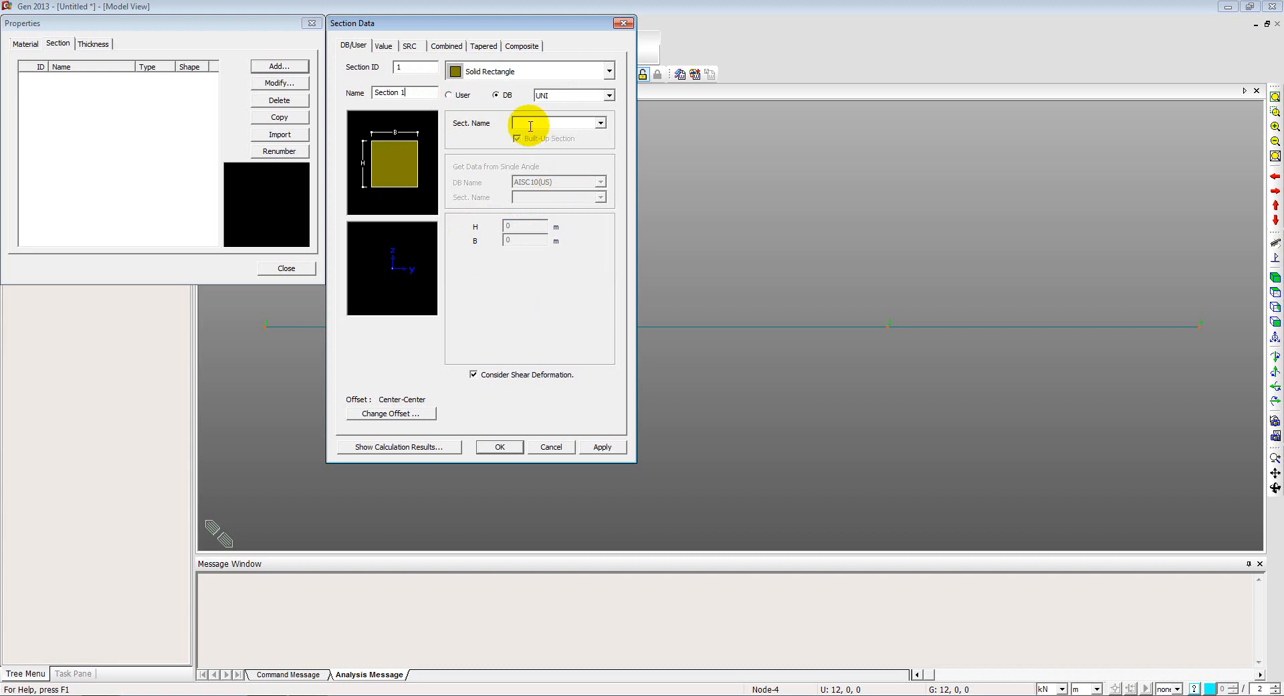
Step: Make the section's dimensions user-defined, with H and B both set to 0.5 m
{"action": "left_click", "coordinate": [449, 94]}
{"action": "double_click", "coordinate": [503, 225]}
{"action": "type", "text": "0.5"}
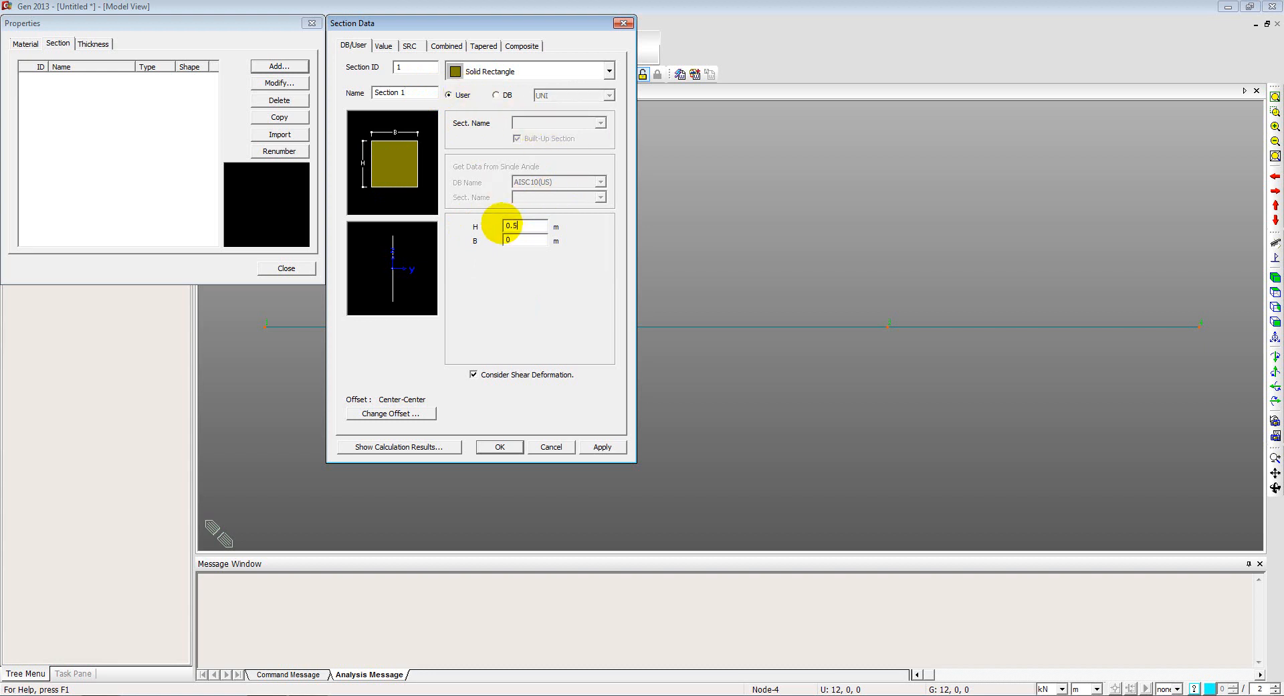
{"action": "double_click", "coordinate": [512, 239]}
{"action": "type", "text": "0.5"}
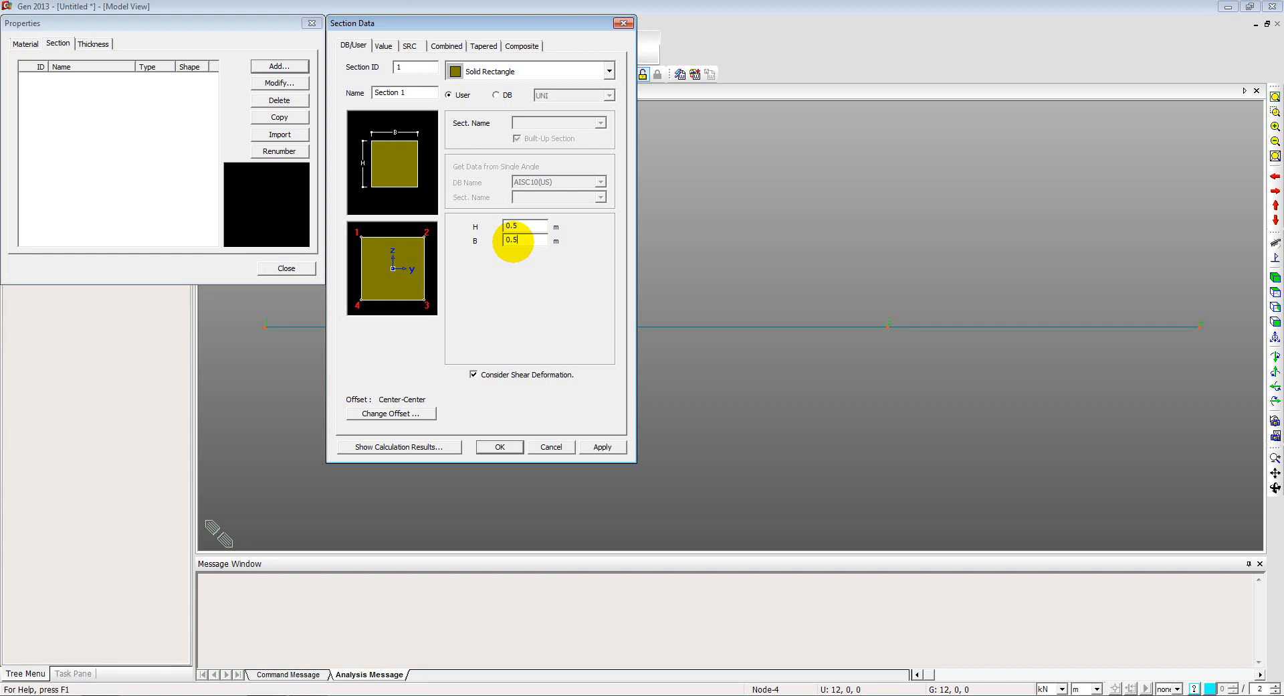
Step: Save the 0.5 m square Section 1 and close the properties dialog
{"action": "left_click", "coordinate": [519, 240]}
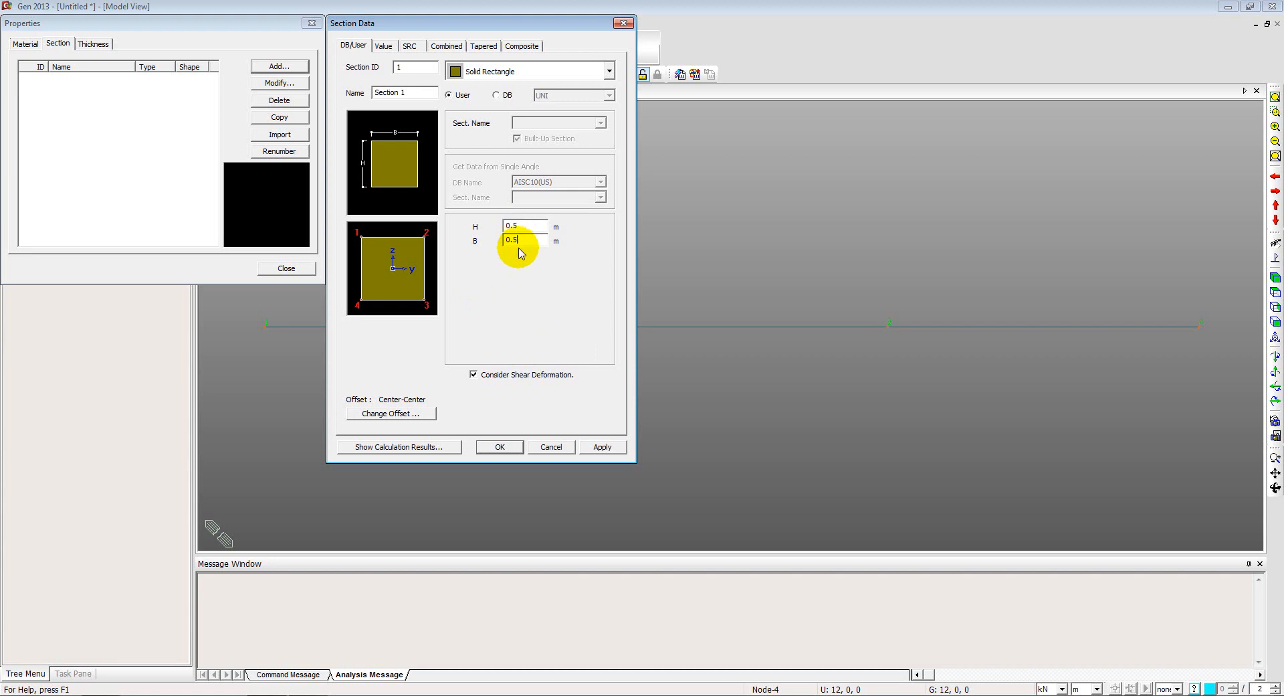
{"action": "left_click", "coordinate": [488, 448]}
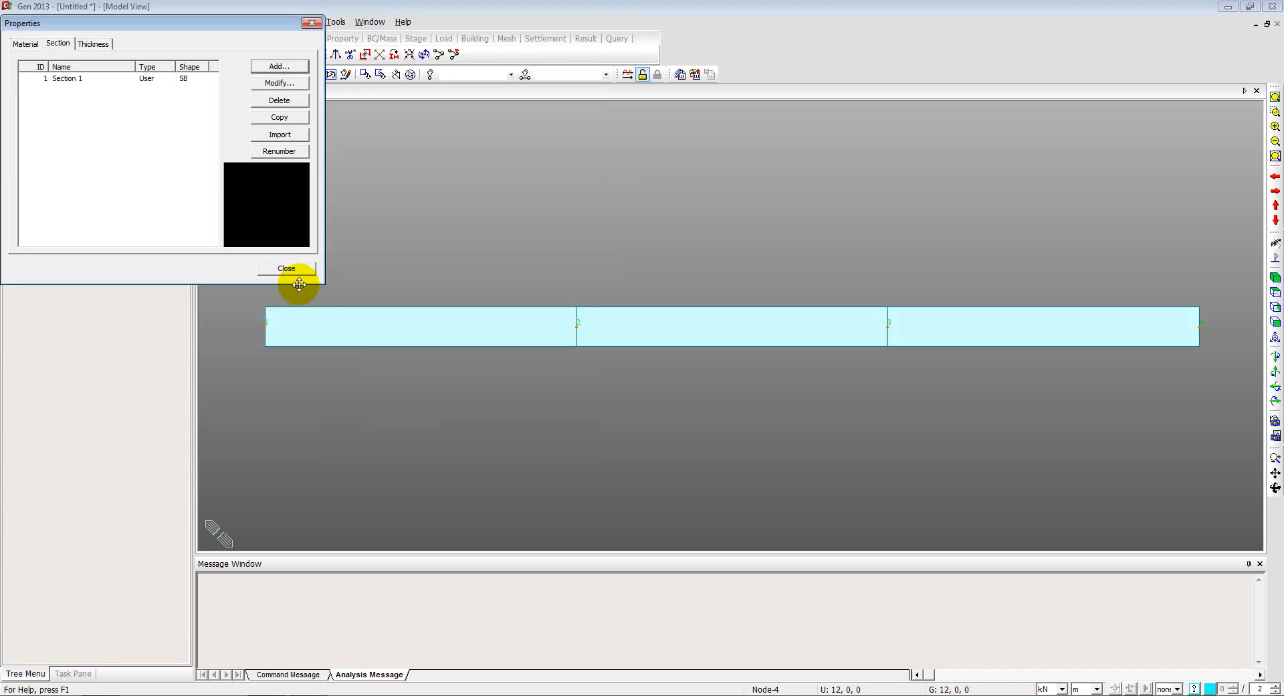
{"action": "left_click", "coordinate": [286, 268]}
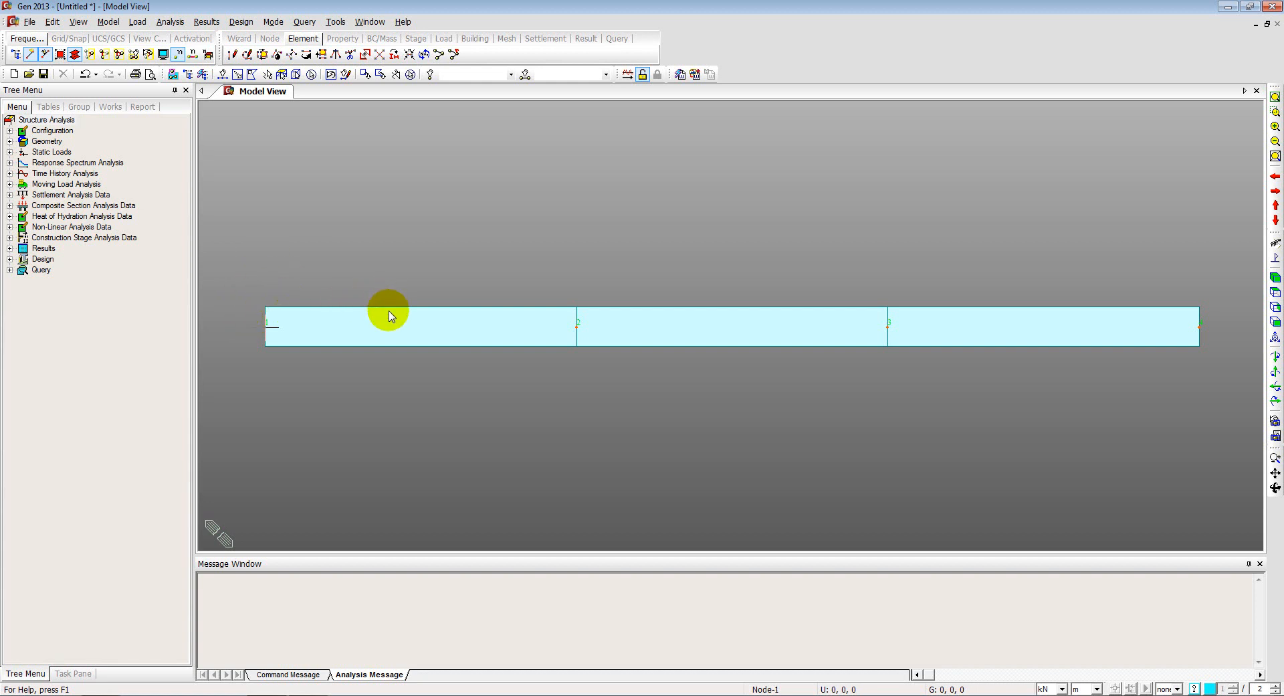
Step: Review Section 1's properties from the Works tree, including the available section shapes, and cancel without making changes
{"action": "left_click", "coordinate": [110, 107]}
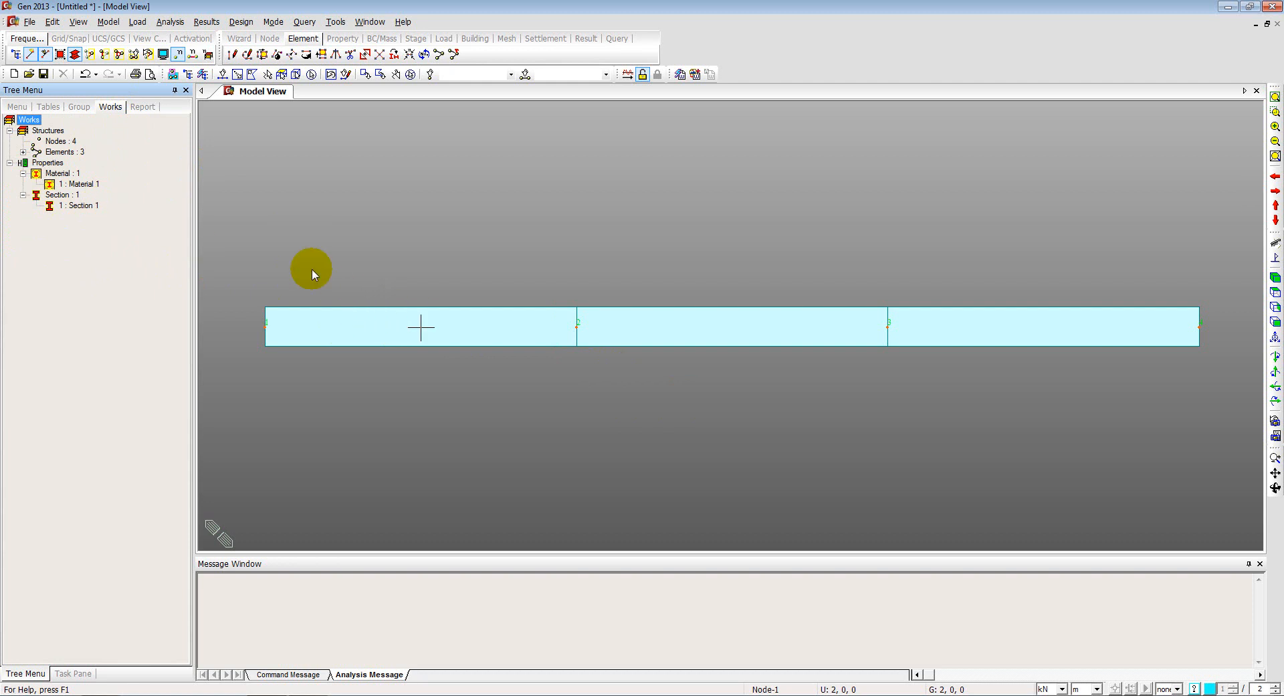
{"action": "left_click", "coordinate": [79, 206]}
{"action": "right_click", "coordinate": [78, 206]}
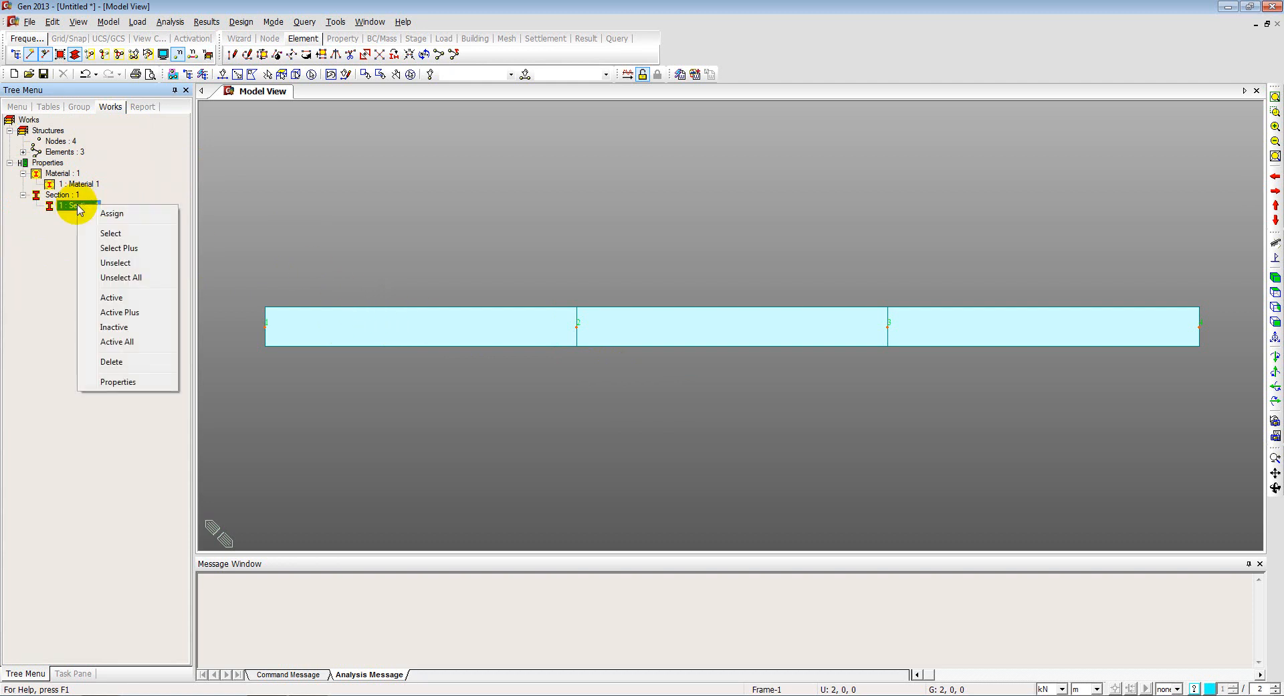
{"action": "left_click", "coordinate": [130, 382]}
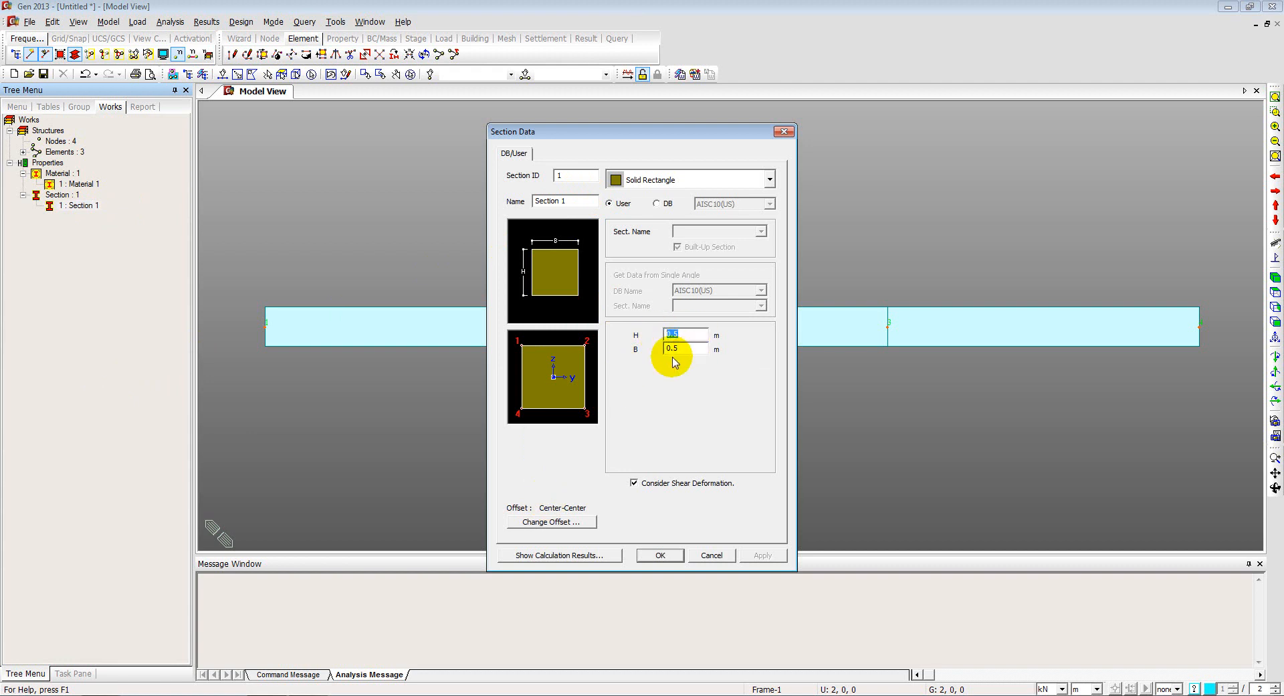
{"action": "left_click", "coordinate": [680, 180]}
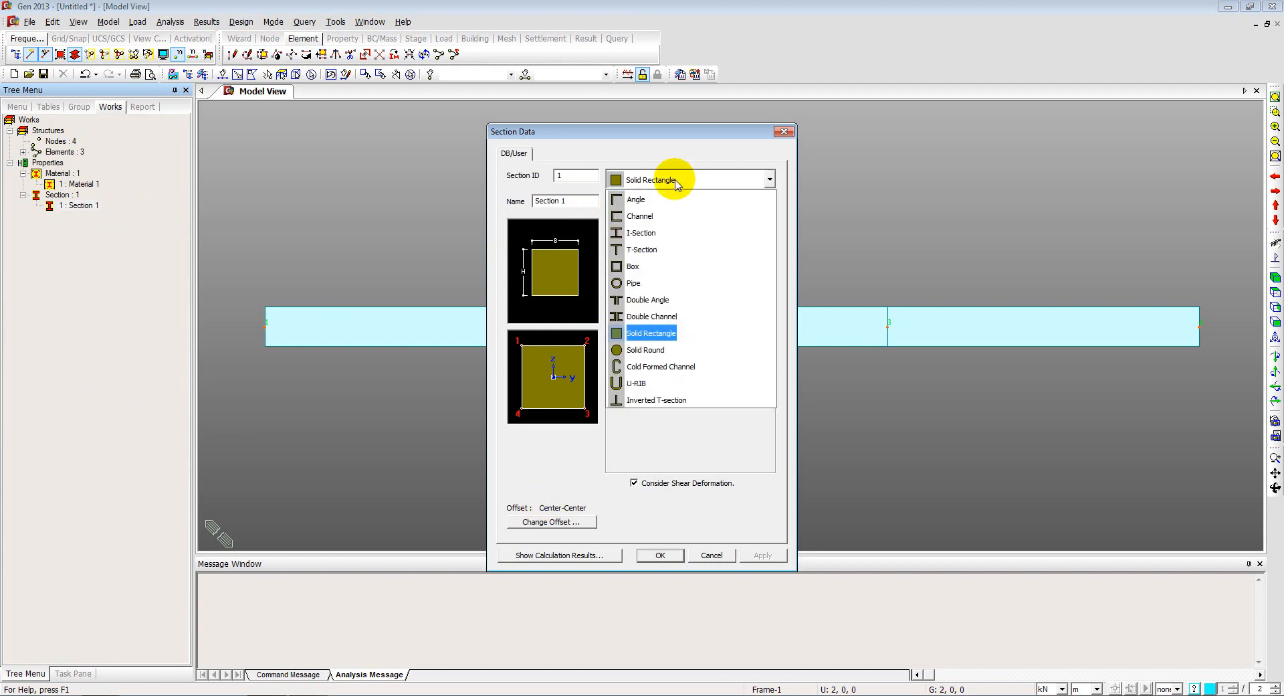
{"action": "double_click", "coordinate": [677, 177]}
{"action": "left_click", "coordinate": [695, 142]}
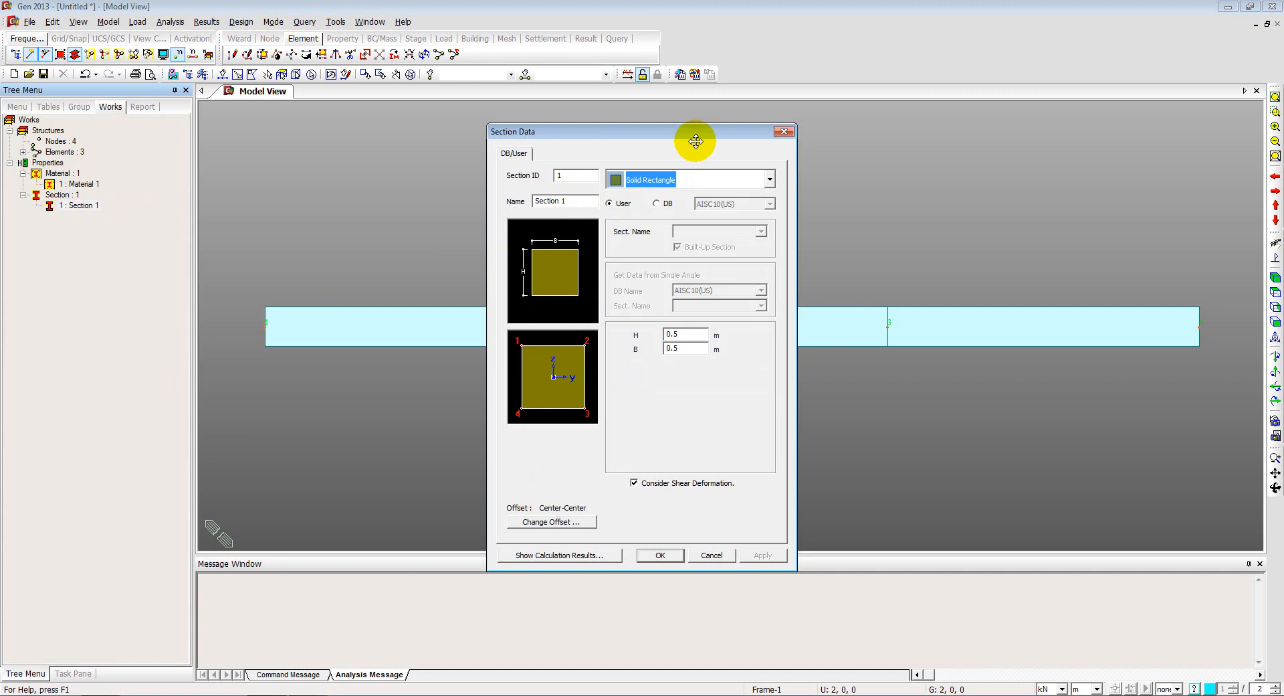
{"action": "left_click", "coordinate": [703, 557]}
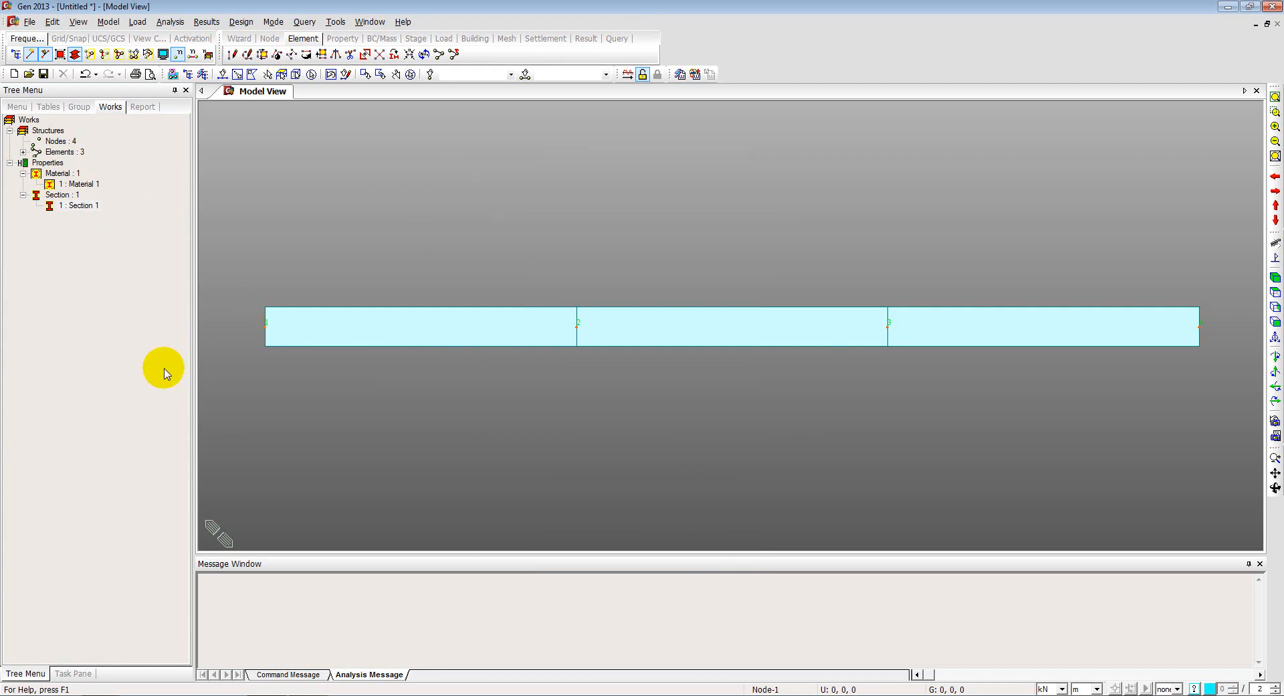
Step: Consult the truss figure in the Acrobat PDF, return to Gen 2013, start Extrude Elements and select the bottom chord's leftmost node
{"action": "key", "text": "alt+Tab"}
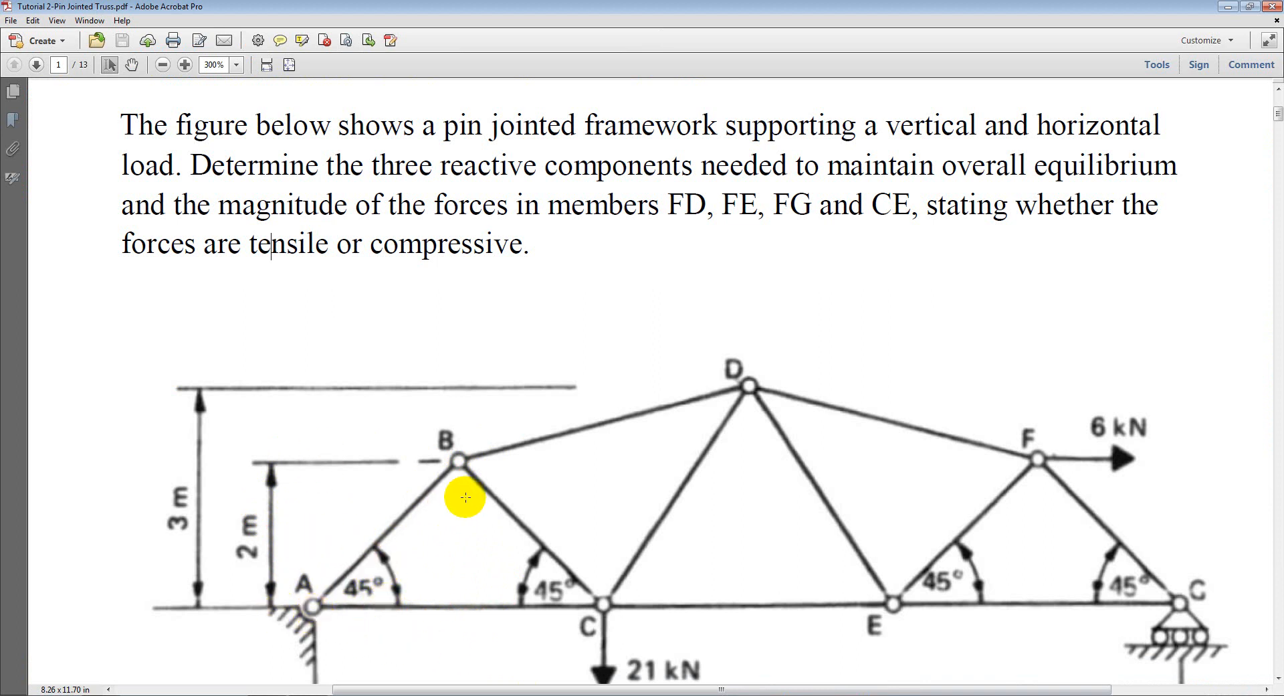
{"action": "key", "text": "alt+Tab"}
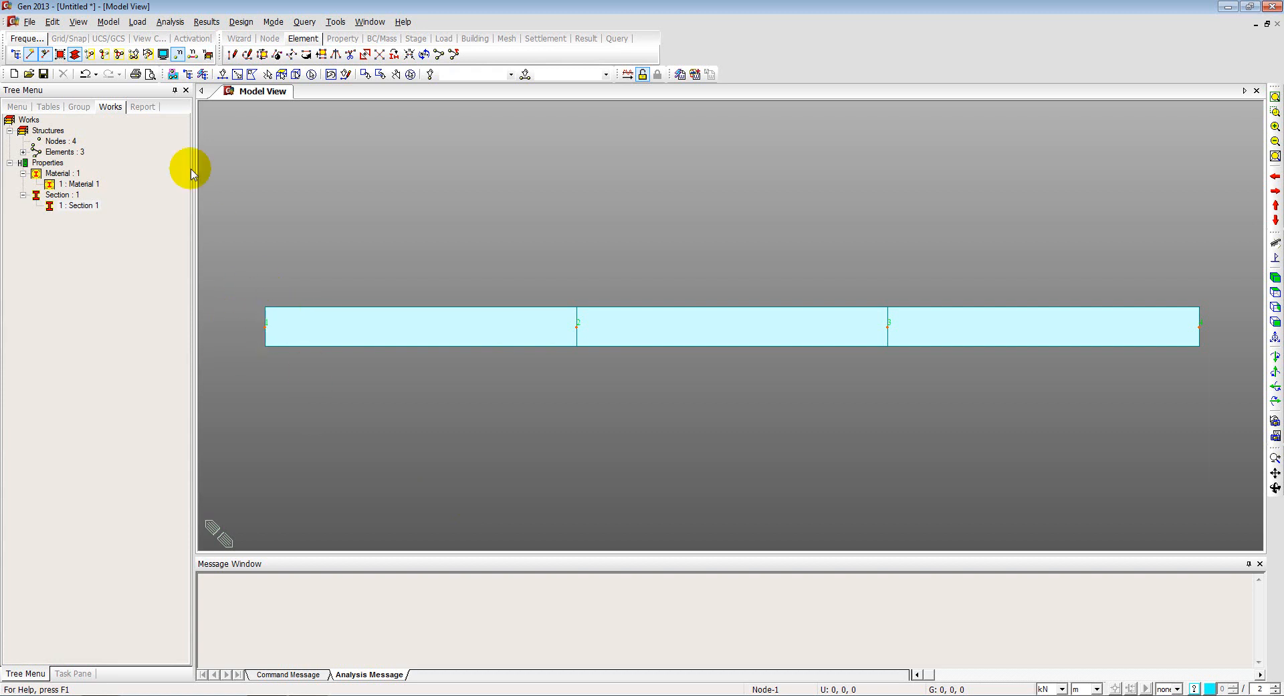
{"action": "left_click", "coordinate": [108, 22]}
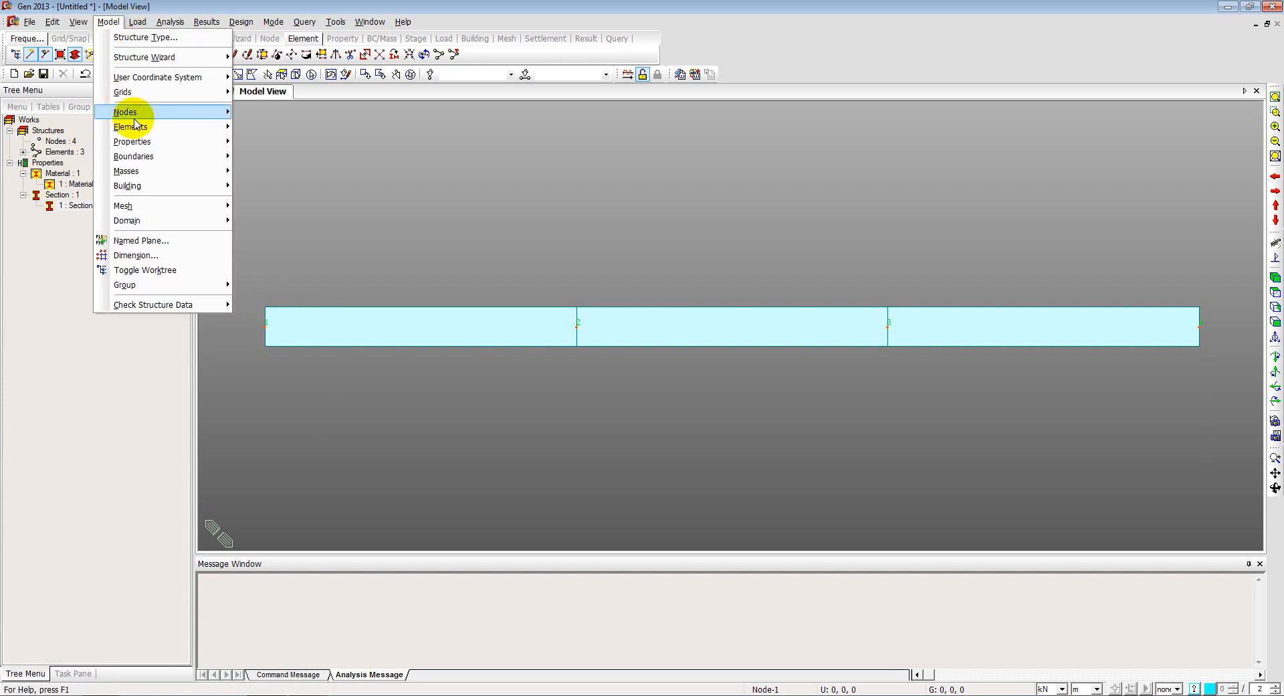
{"action": "mouse_move", "coordinate": [139, 127]}
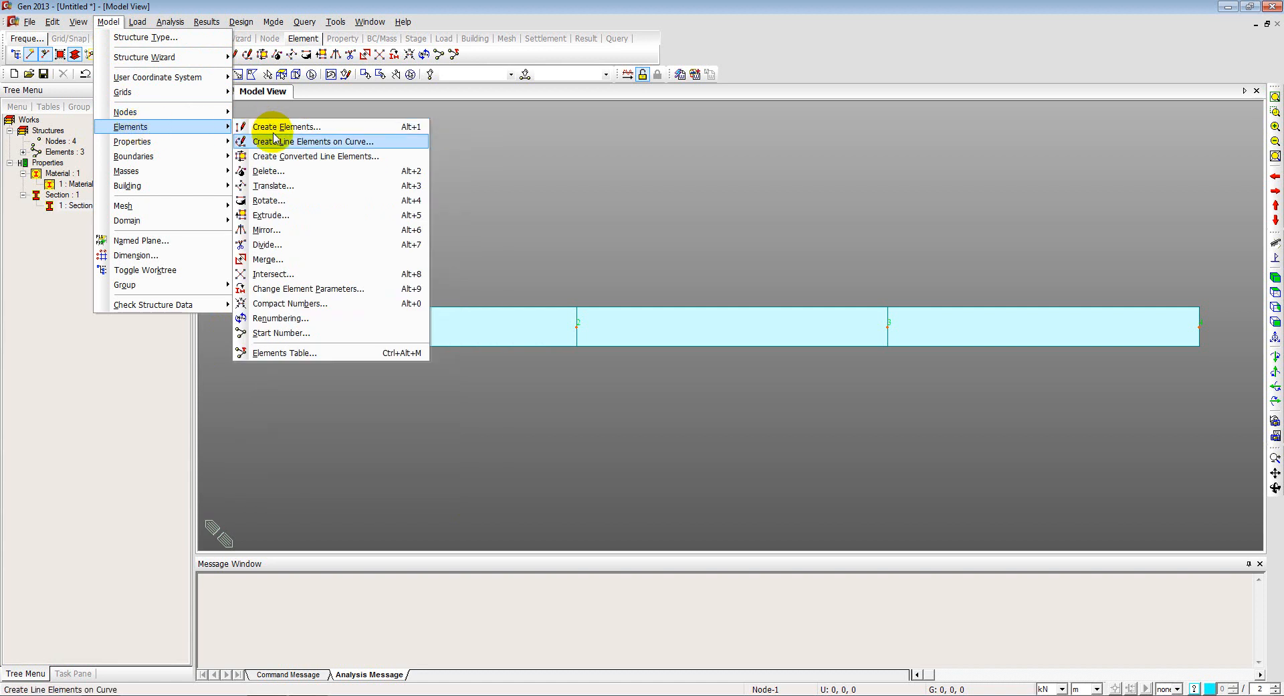
{"action": "left_click", "coordinate": [271, 215]}
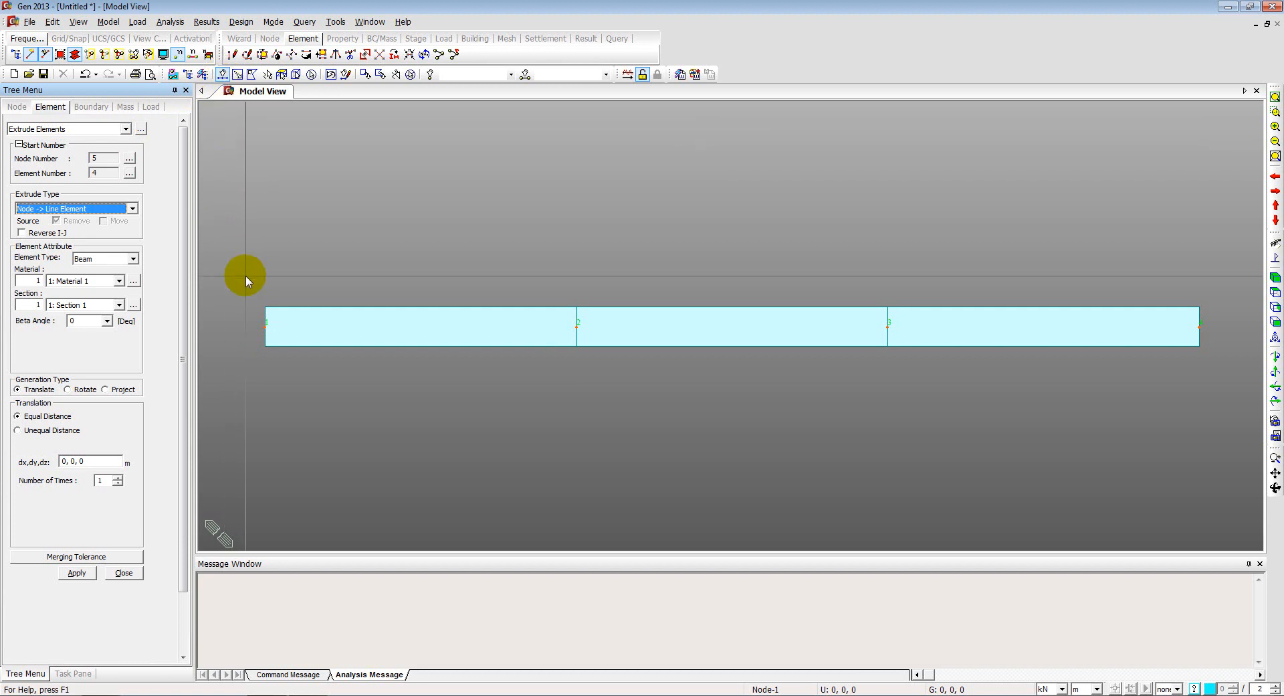
{"action": "left_click", "coordinate": [222, 75]}
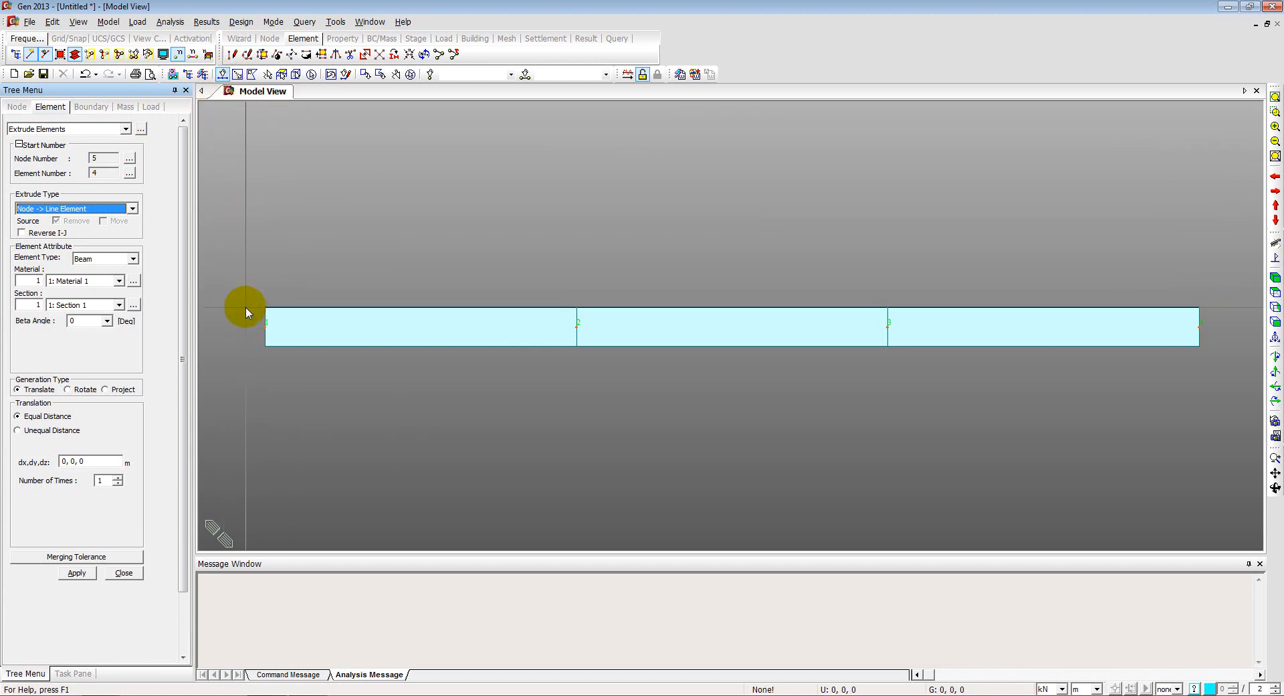
{"action": "left_click", "coordinate": [264, 328]}
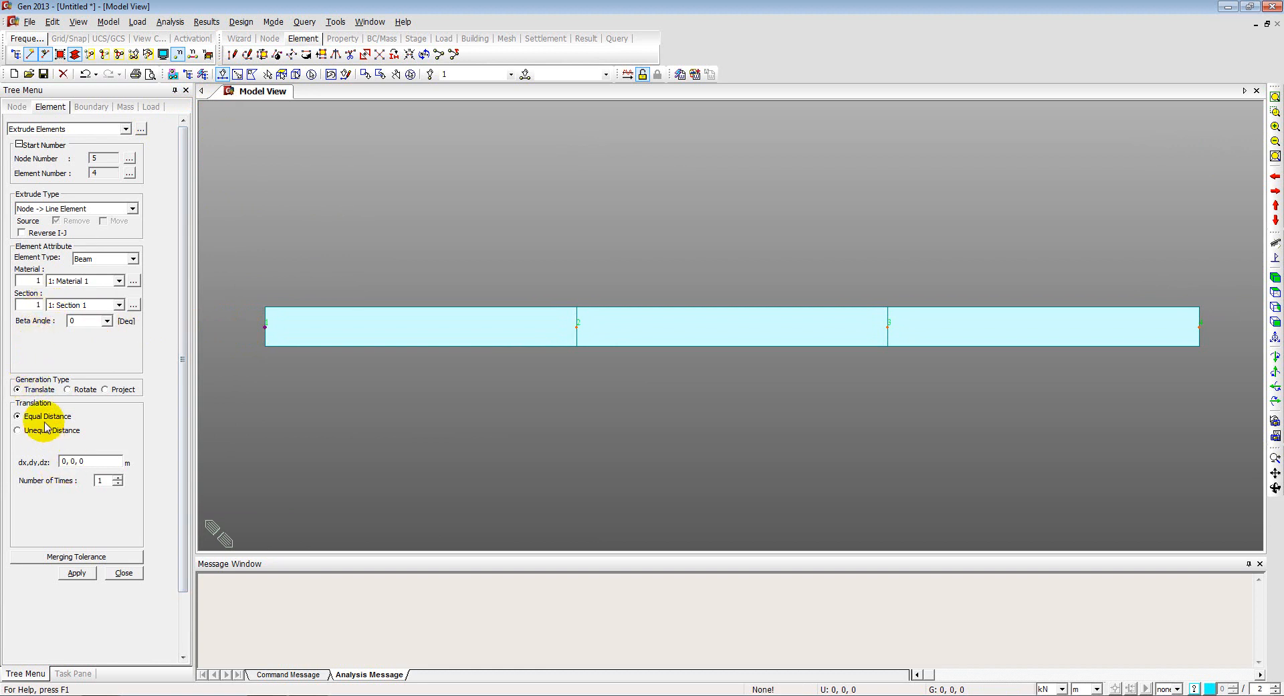
Step: Set the extrusion distances dx, dy, dz to 2, 0, 2 m
{"action": "double_click", "coordinate": [63, 461]}
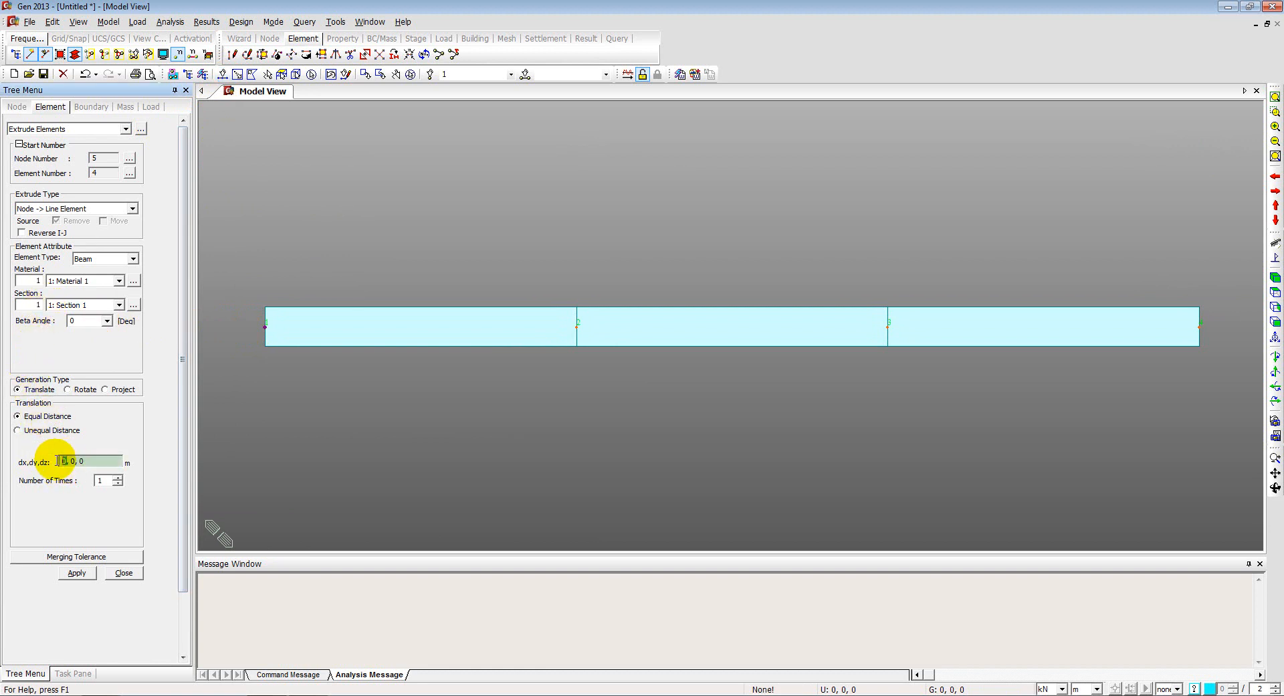
{"action": "type", "text": "2"}
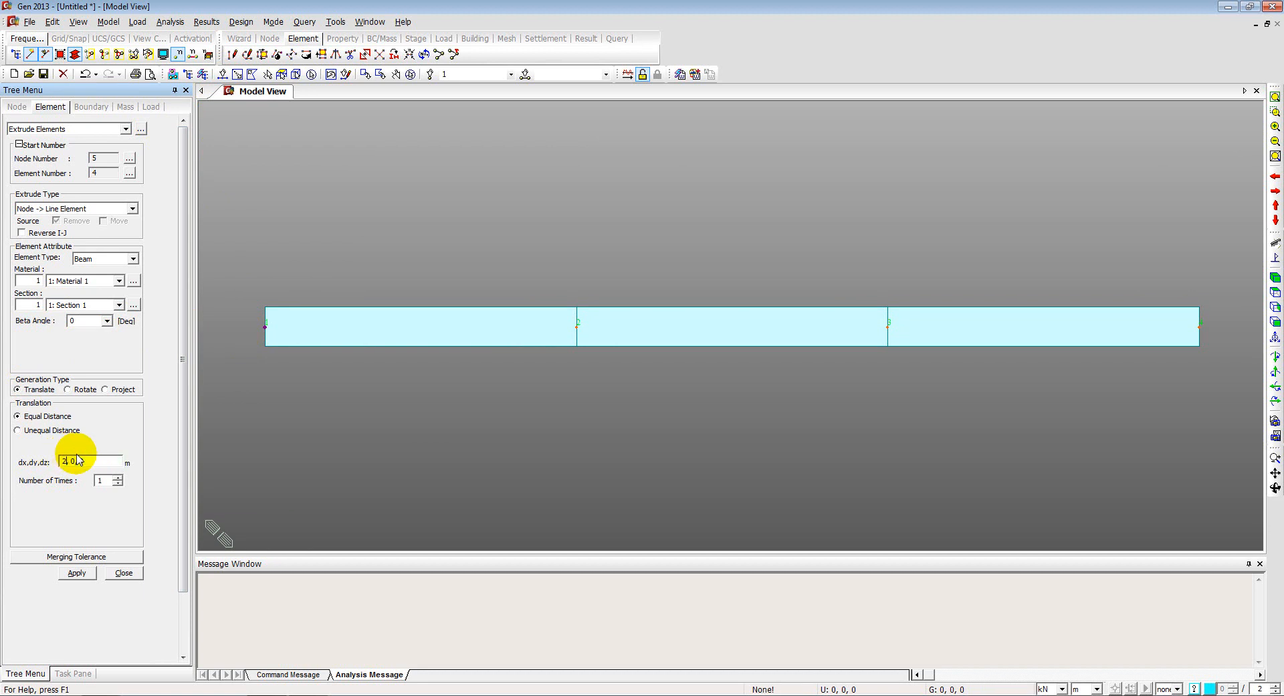
{"action": "left_click_drag", "start_coordinate": [88, 460], "coordinate": [80, 459]}
{"action": "type", "text": "2"}
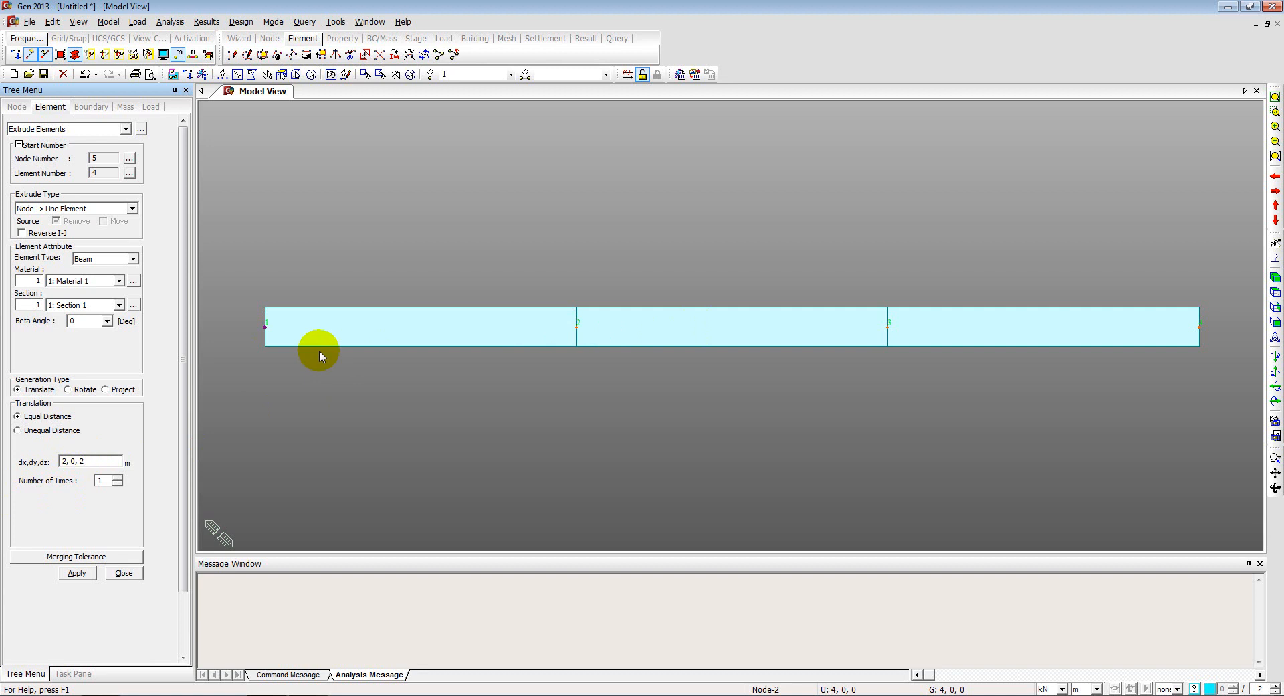
Step: Pick the extrusion distance in the model from the bottom chord's first node to its second node
{"action": "double_click", "coordinate": [80, 462]}
{"action": "type", "text": "0, "}
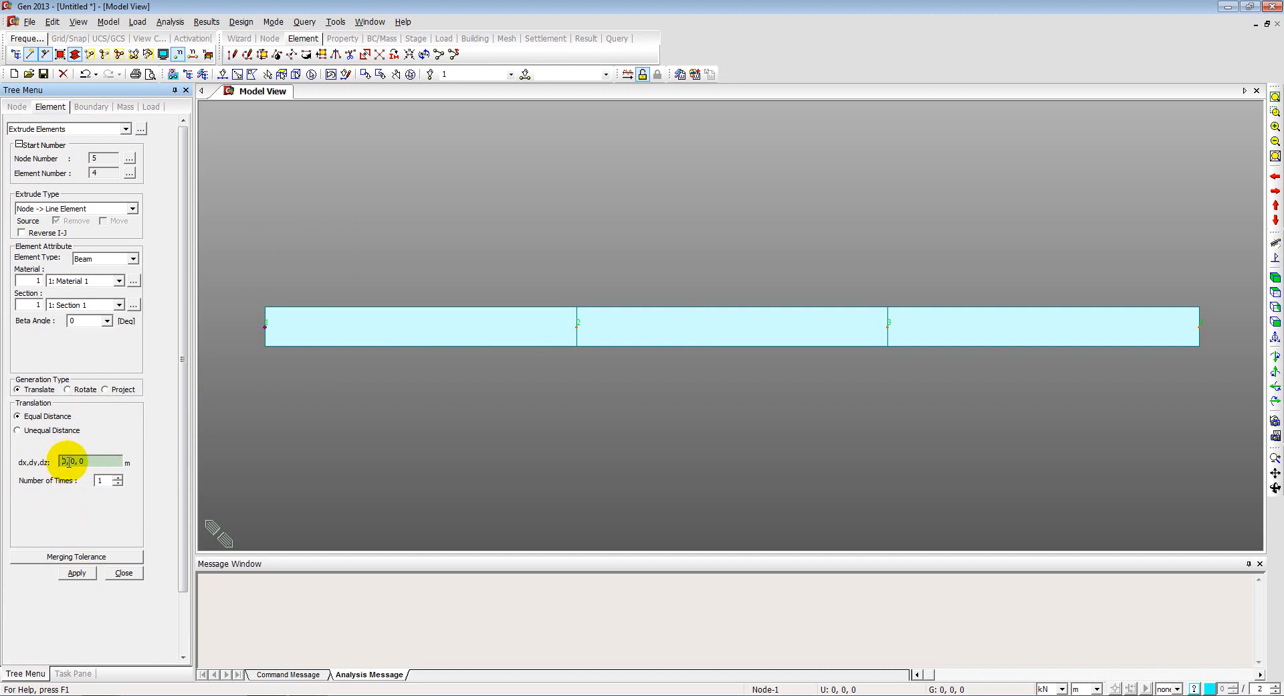
{"action": "type", "text": "0"}
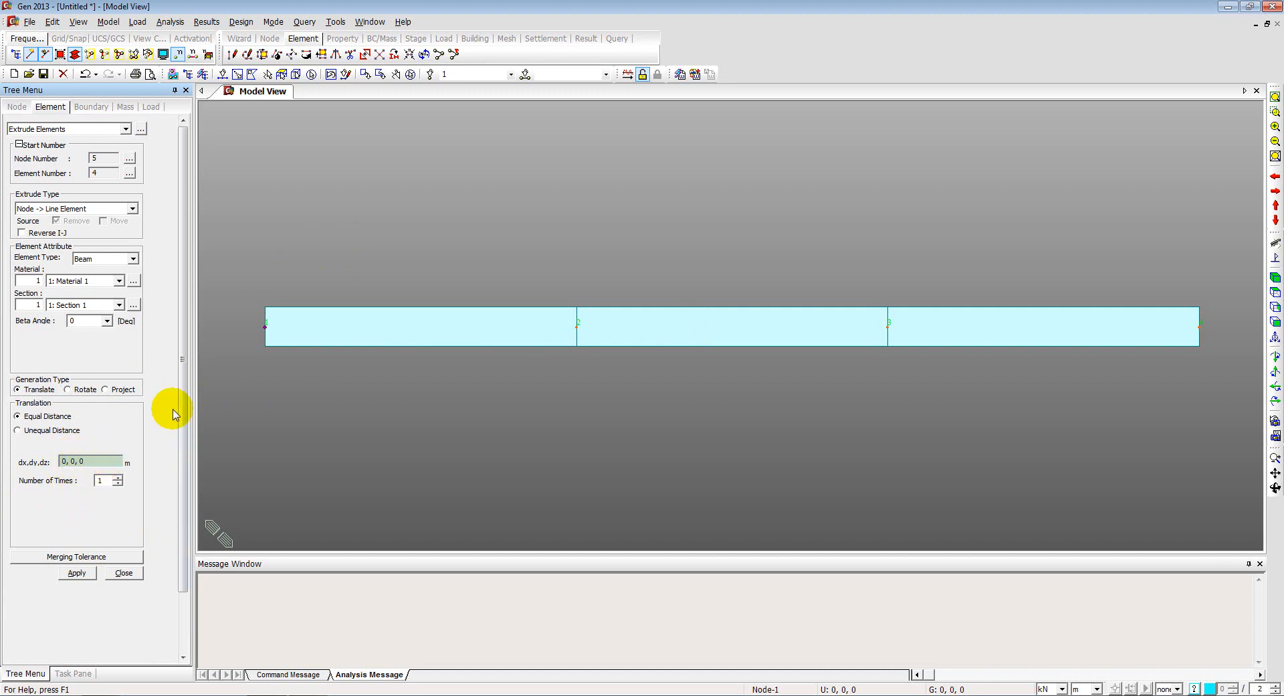
{"action": "left_click", "coordinate": [575, 325]}
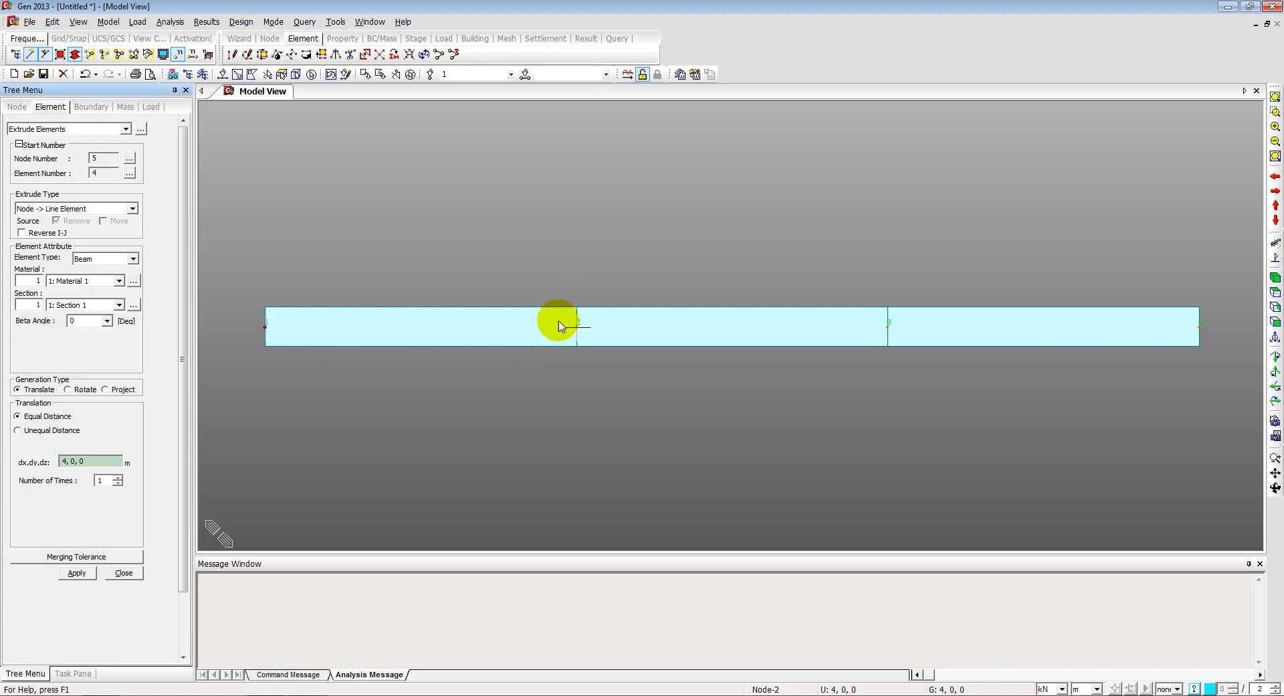
{"action": "left_click", "coordinate": [1184, 309]}
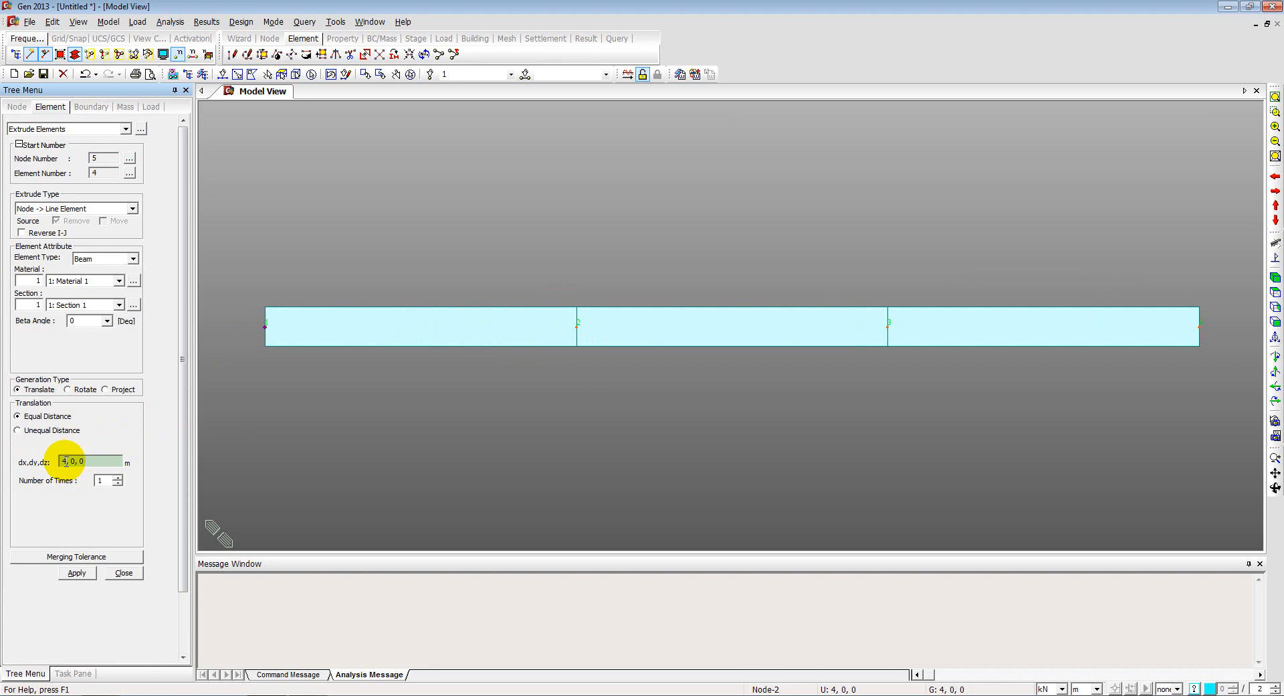
Step: Extrude the selected leftmost node into a beam element with dx, dy, dz of 2, 0, 2 m
{"action": "type", "text": "2"}
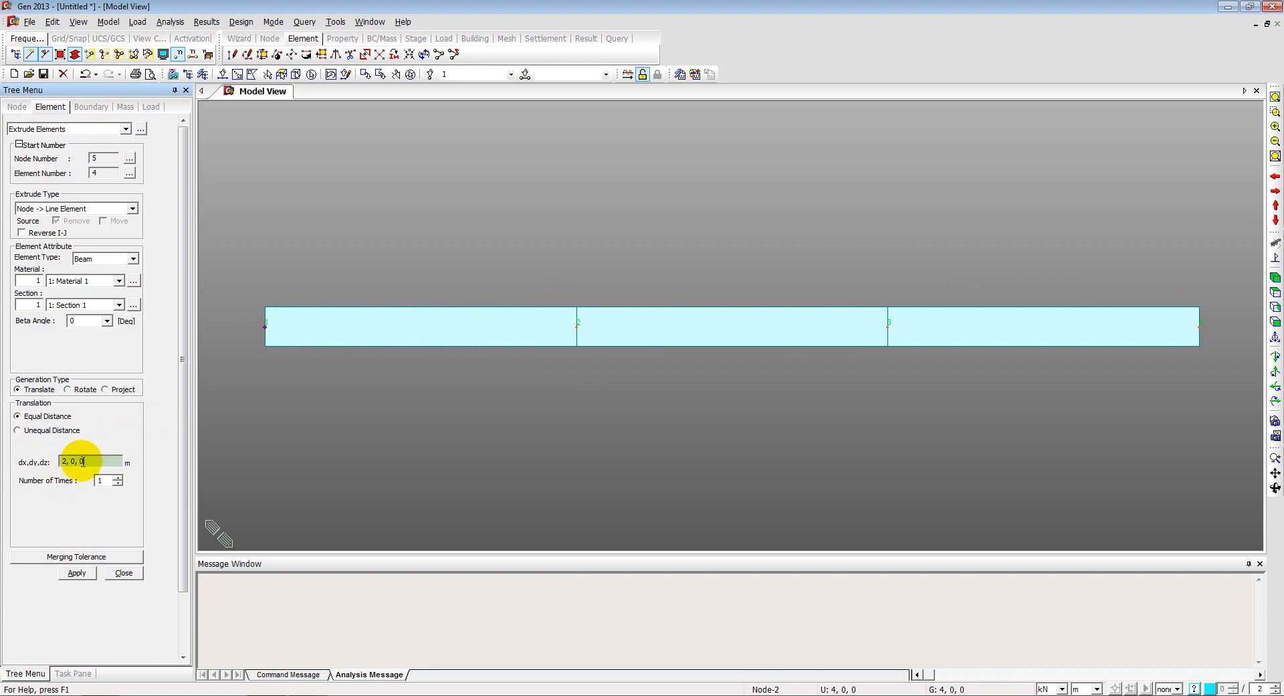
{"action": "type", "text": "2"}
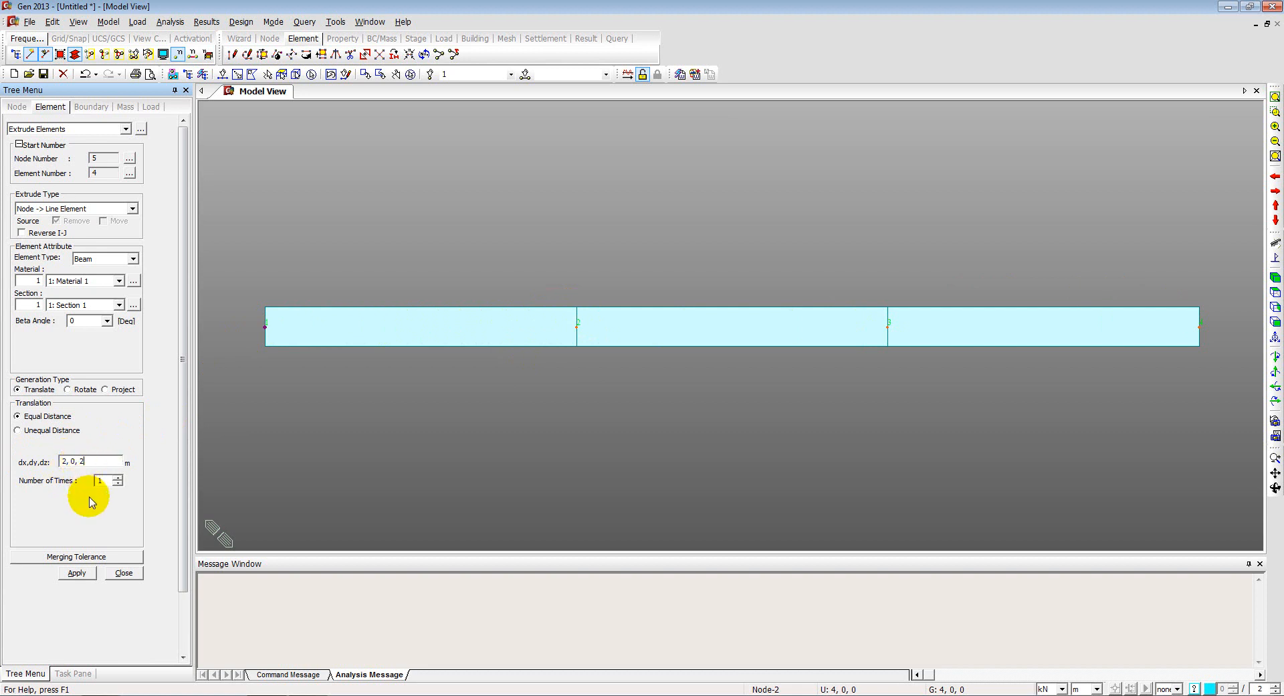
{"action": "left_click", "coordinate": [69, 574]}
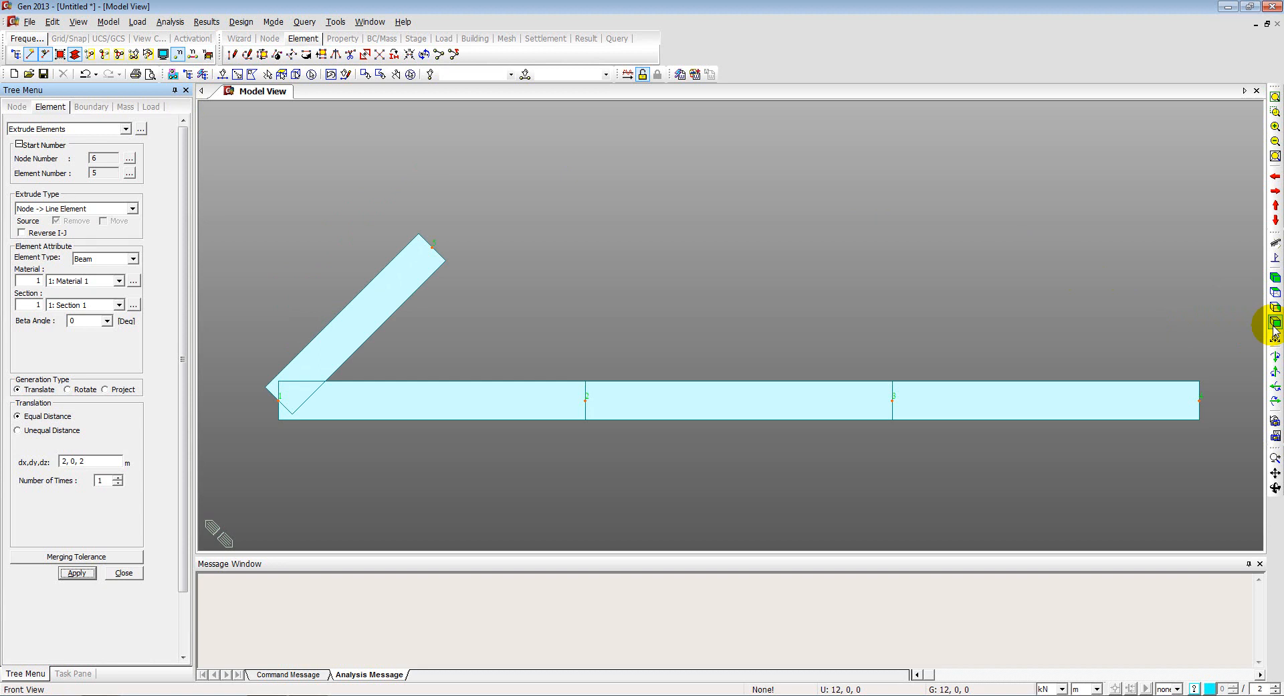
Step: Check the truss figure in the PDF and extrude the inclined member's upper node by 4, 0, 1 m into a top chord element
{"action": "left_click", "coordinate": [223, 75]}
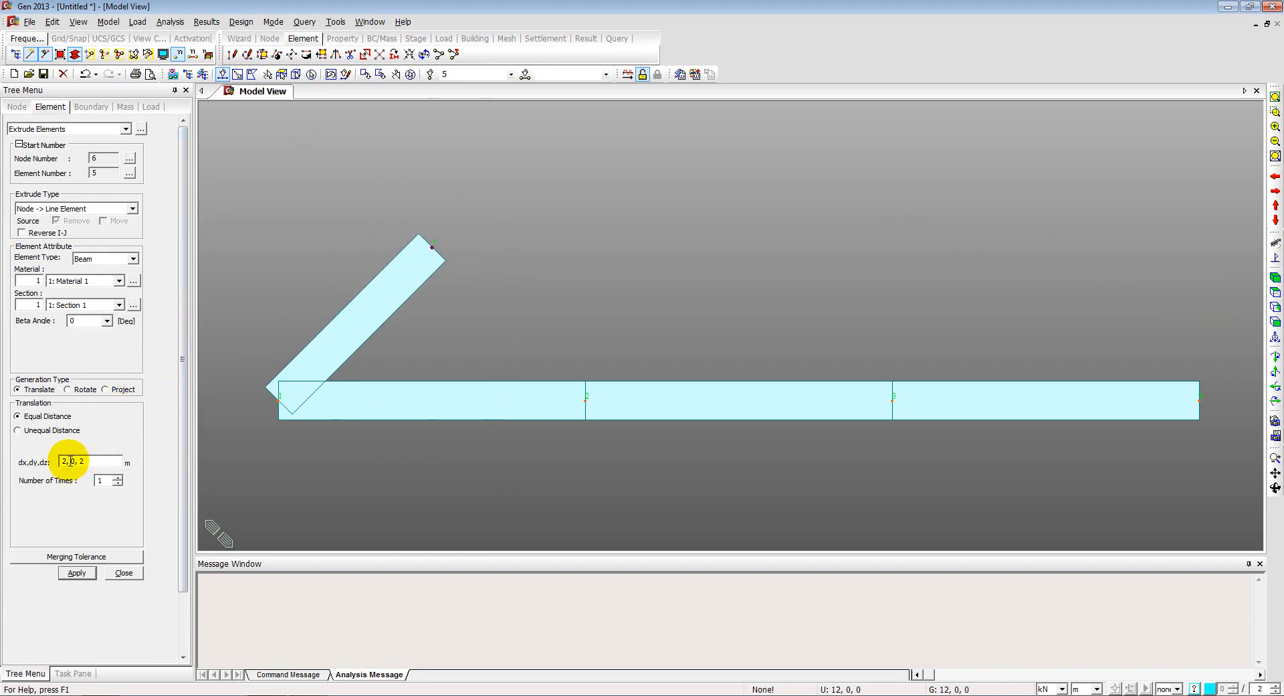
{"action": "key", "text": "alt+Tab"}
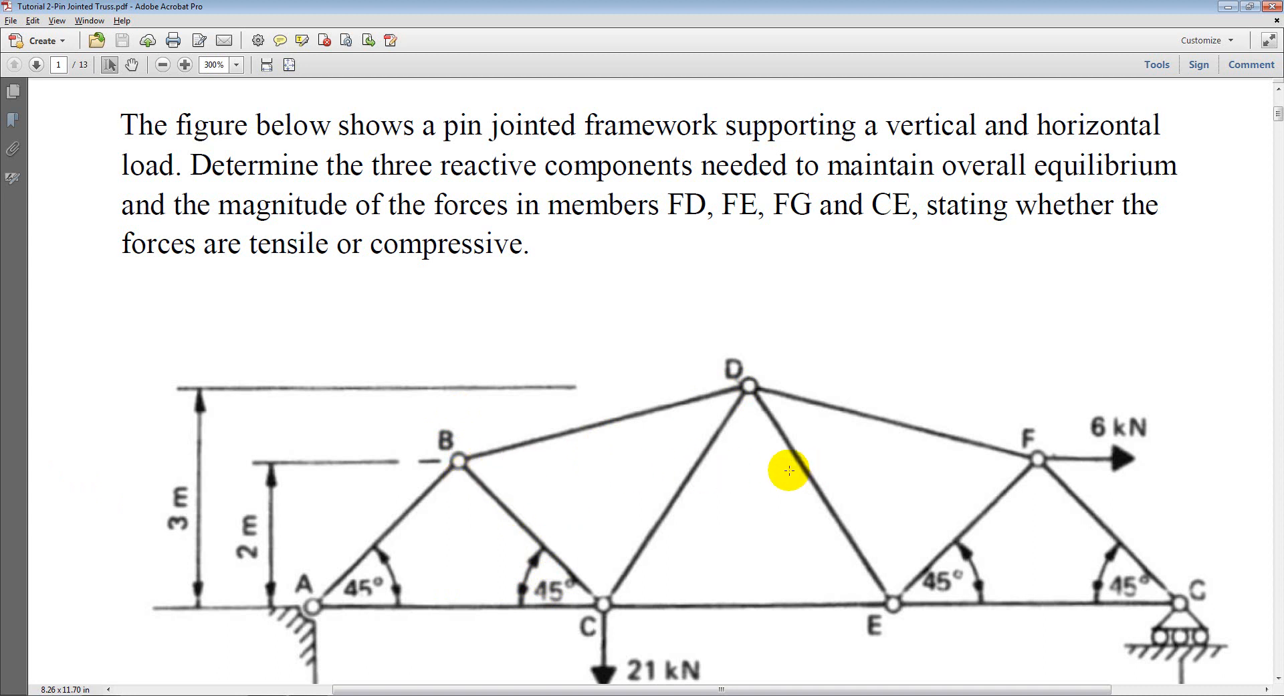
{"action": "key", "text": "alt+Tab"}
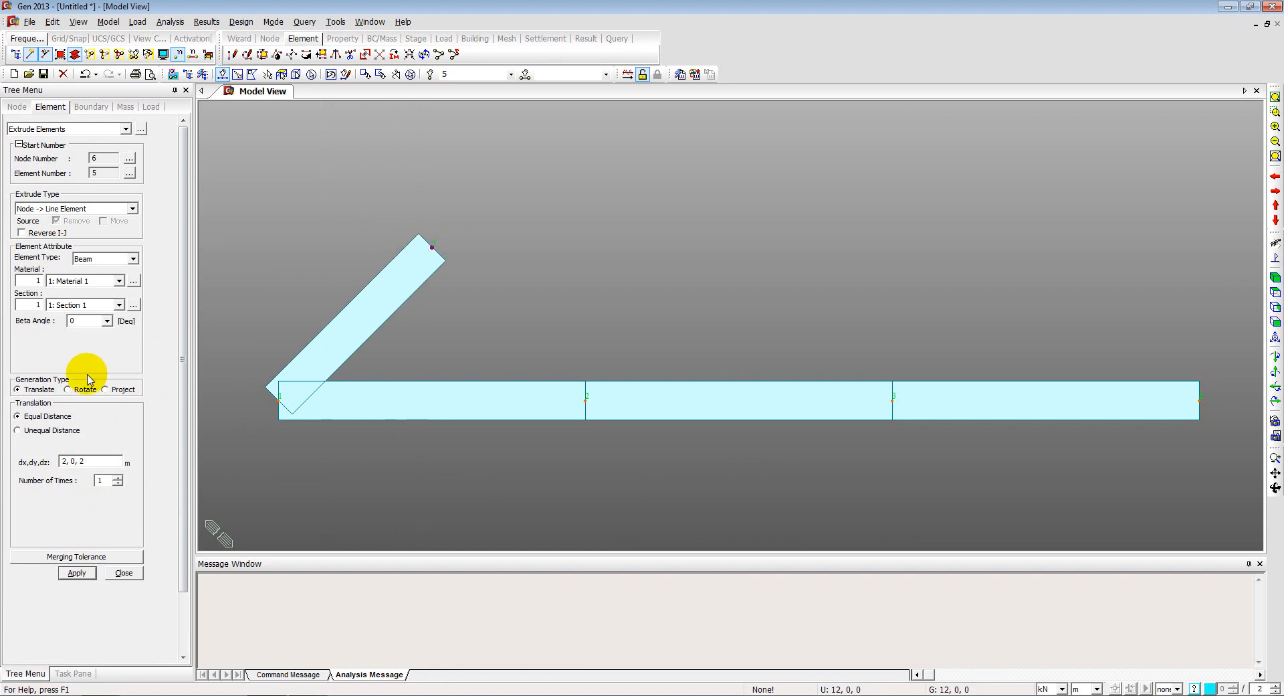
{"action": "left_click_drag", "start_coordinate": [70, 461], "coordinate": [59, 461]}
{"action": "type", "text": "1"}
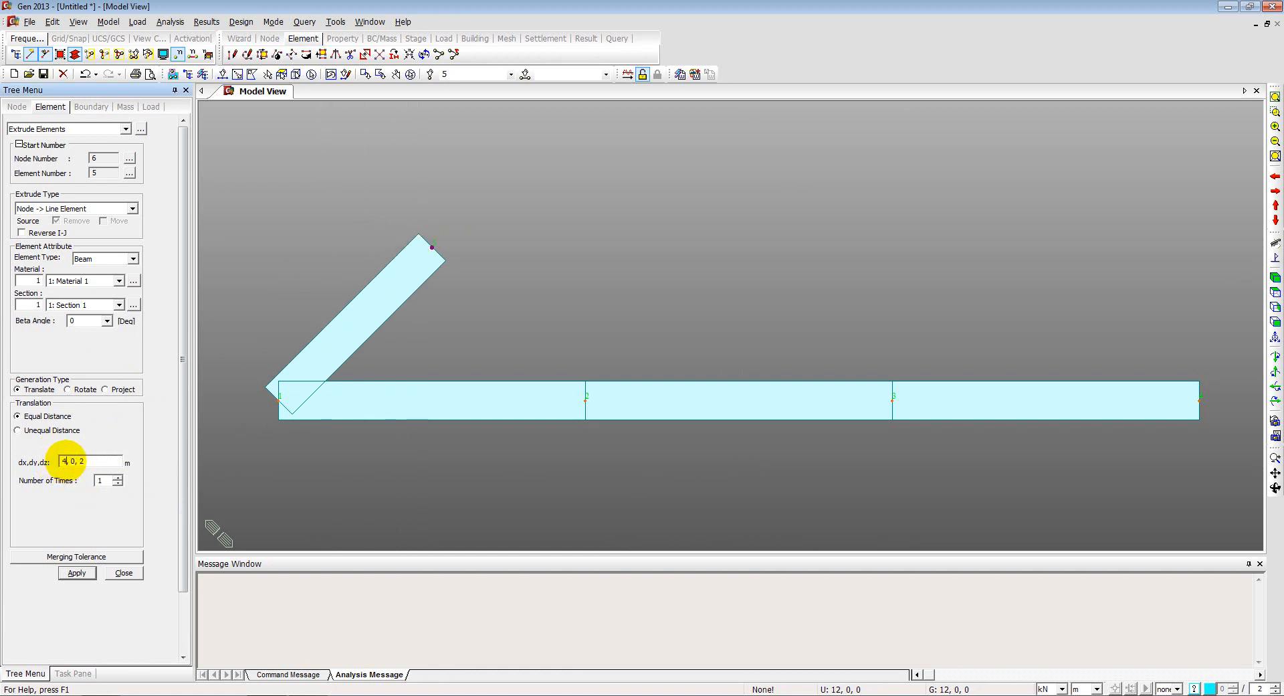
{"action": "left_click", "coordinate": [85, 461]}
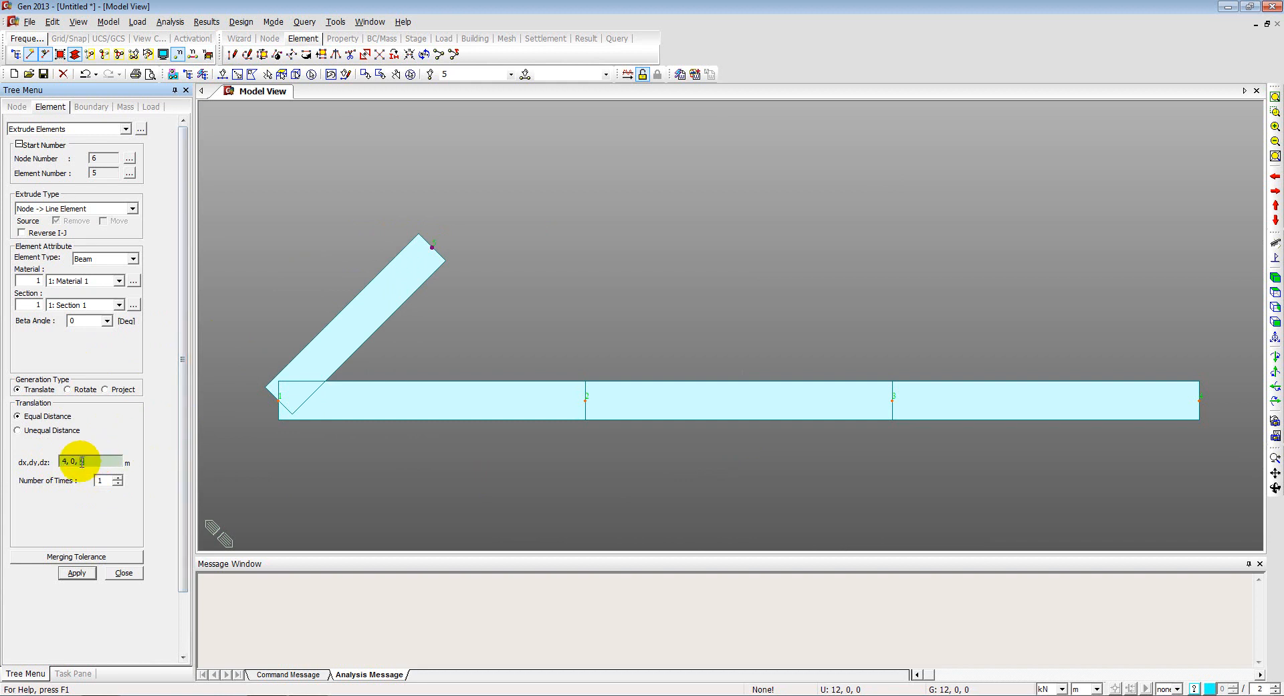
{"action": "type", "text": "1"}
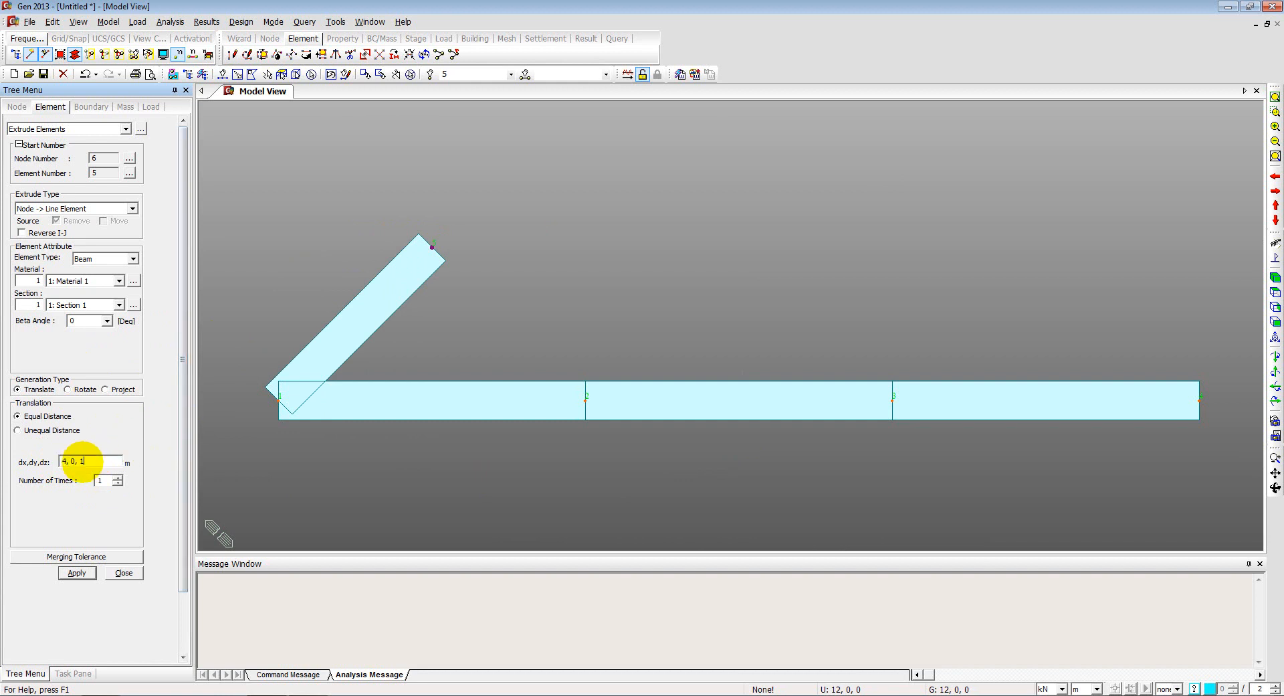
{"action": "left_click", "coordinate": [73, 573]}
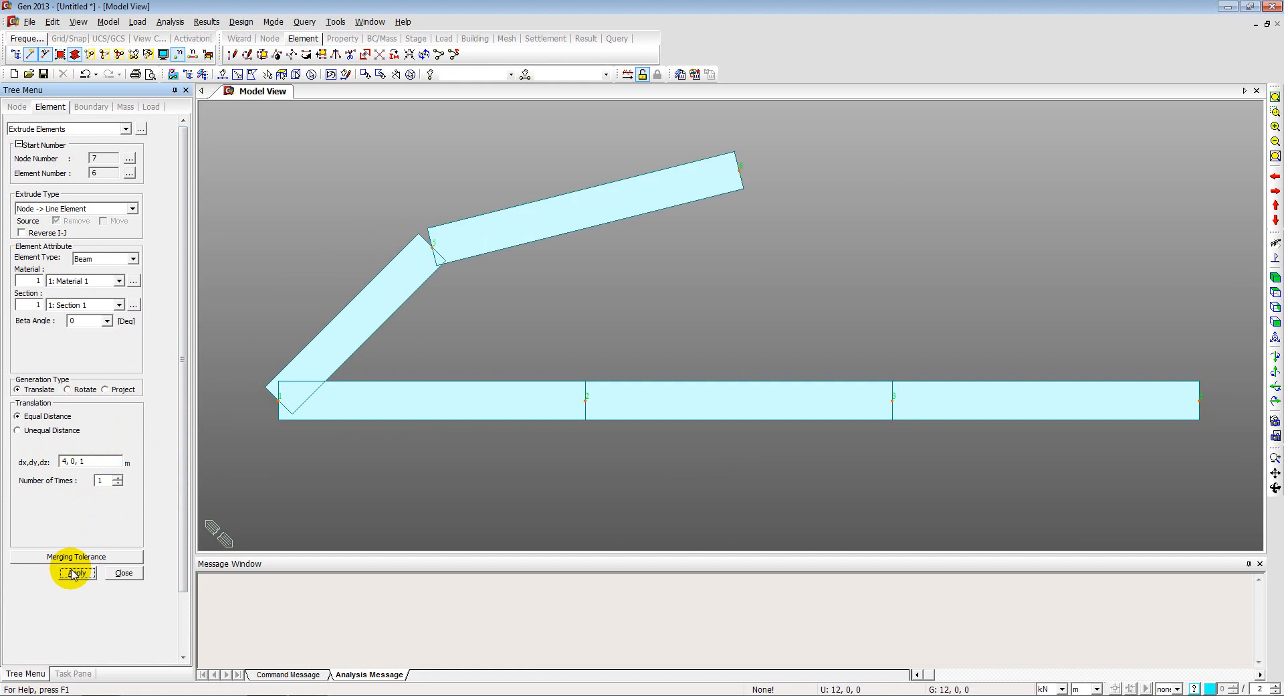
Step: Extrude the truss's apex node by 4, 0, -1 m into a descending top chord element
{"action": "left_click", "coordinate": [222, 74]}
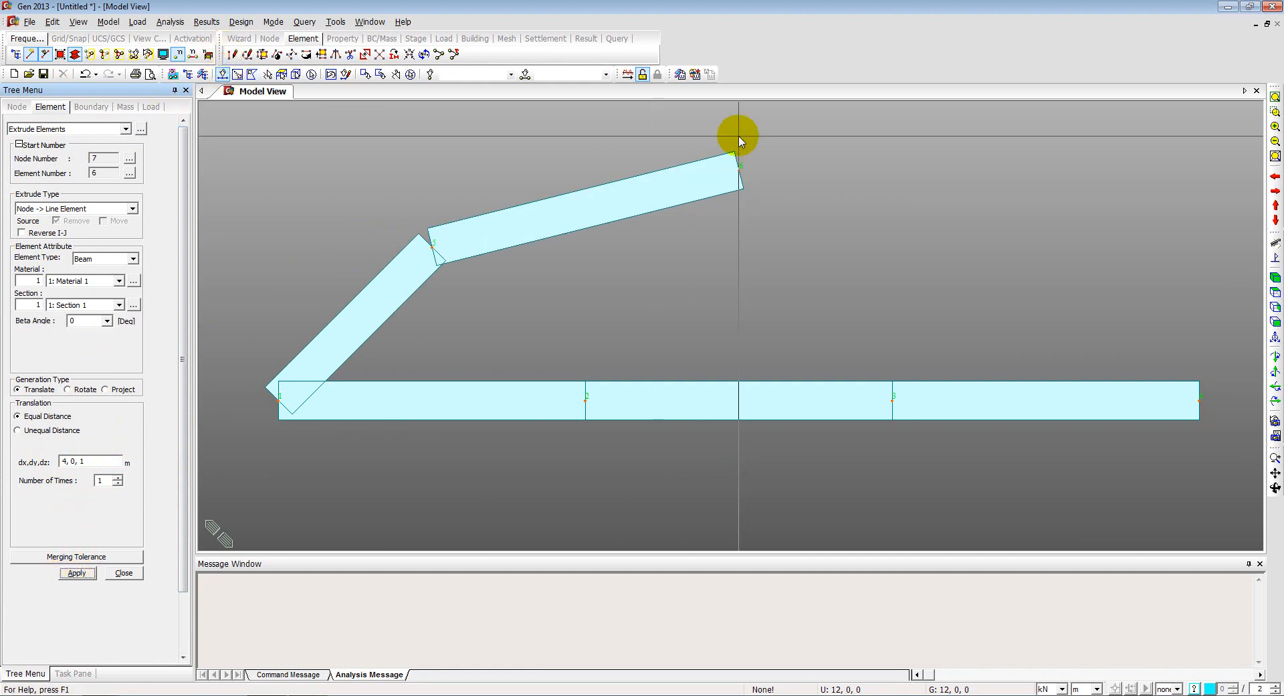
{"action": "left_click_drag", "start_coordinate": [721, 137], "coordinate": [793, 209]}
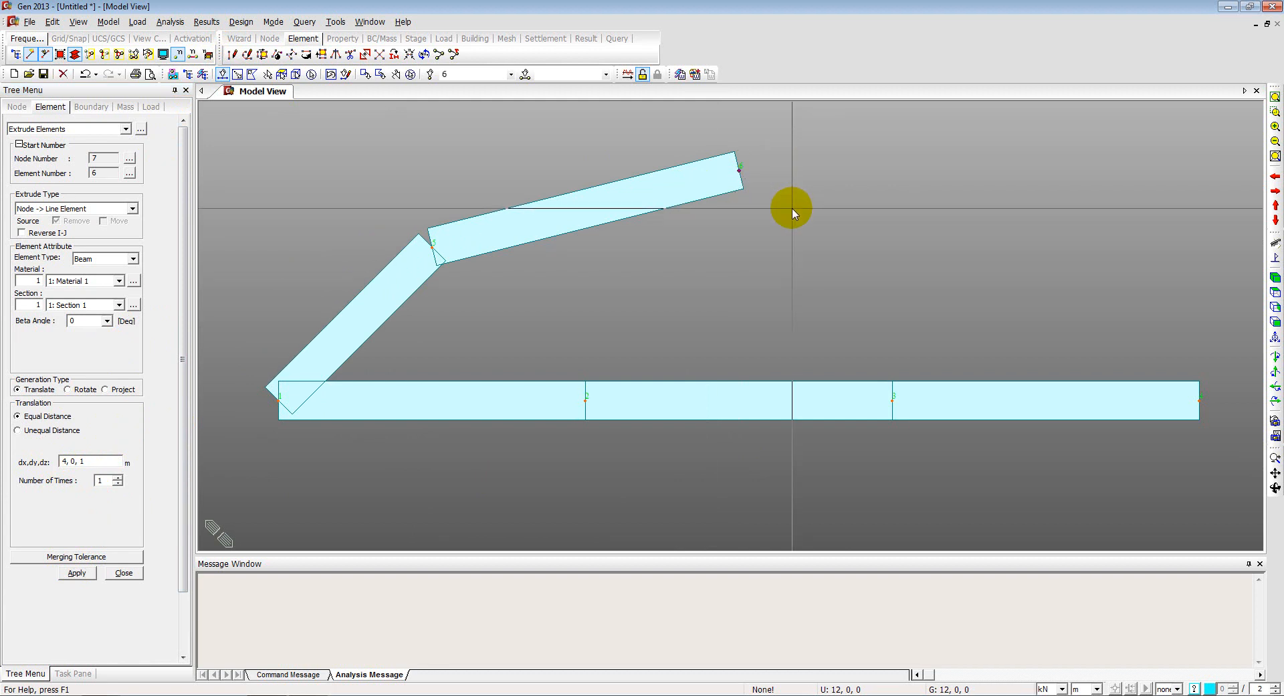
{"action": "left_click", "coordinate": [80, 461]}
{"action": "type", "text": "-"}
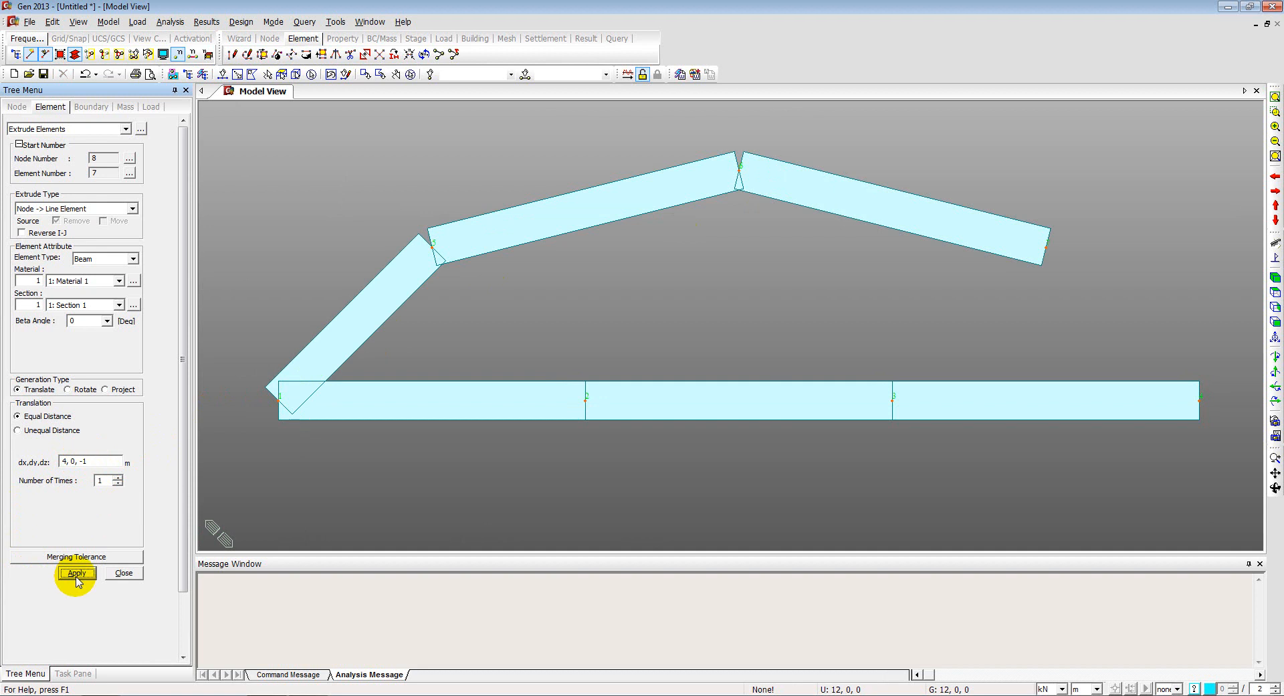
Step: Extrude the descending top chord's free end node to the bottom chord's end node, picking the 2, 0, -2 m distance in the model
{"action": "left_click", "coordinate": [223, 73]}
{"action": "left_click", "coordinate": [1042, 222]}
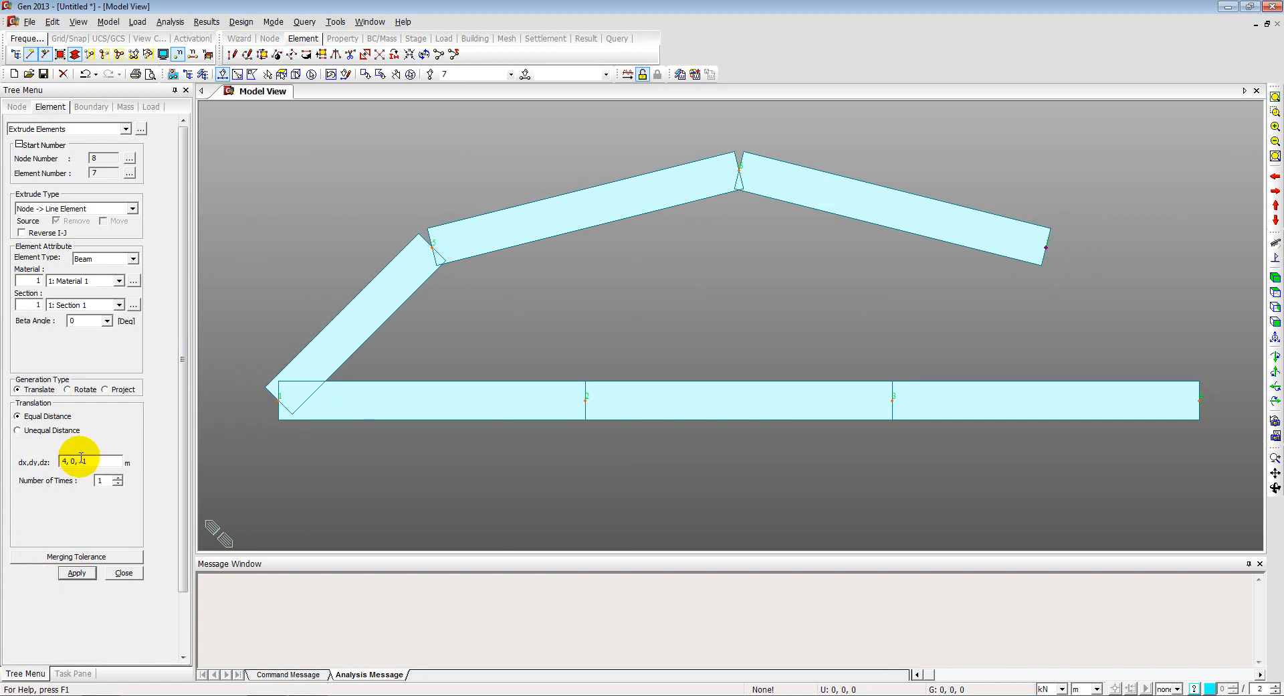
{"action": "left_click_drag", "start_coordinate": [65, 461], "coordinate": [86, 457]}
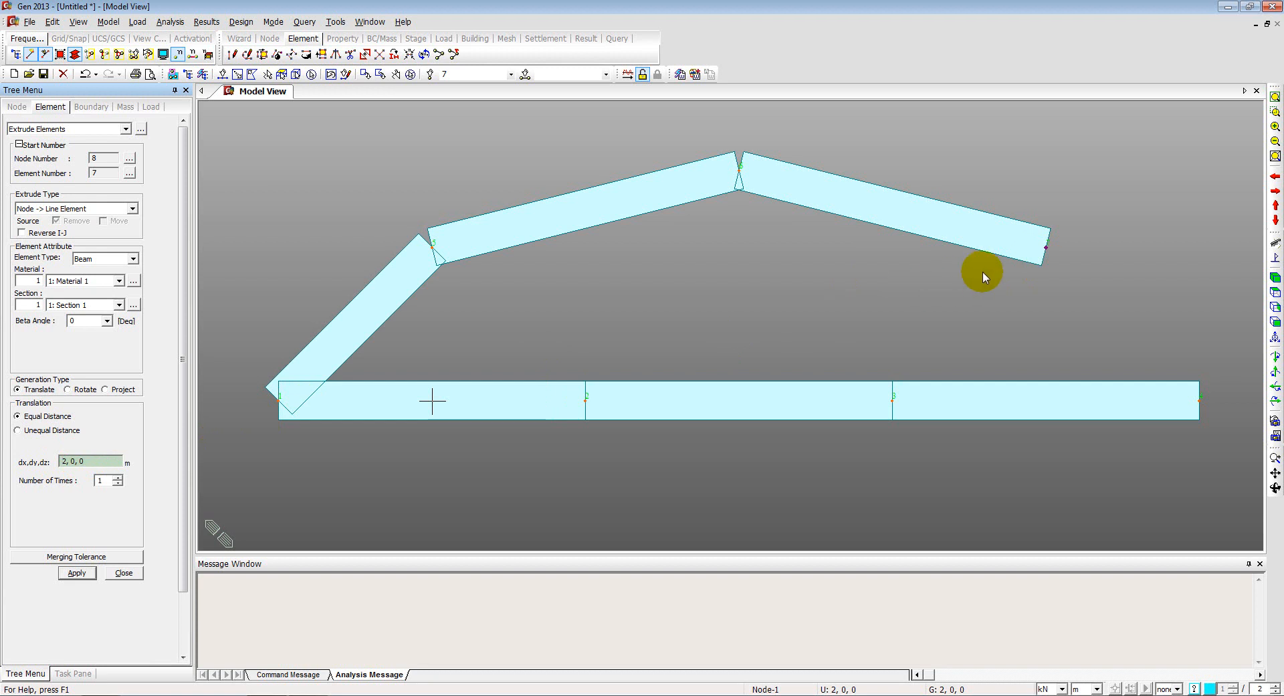
{"action": "left_click", "coordinate": [1046, 248]}
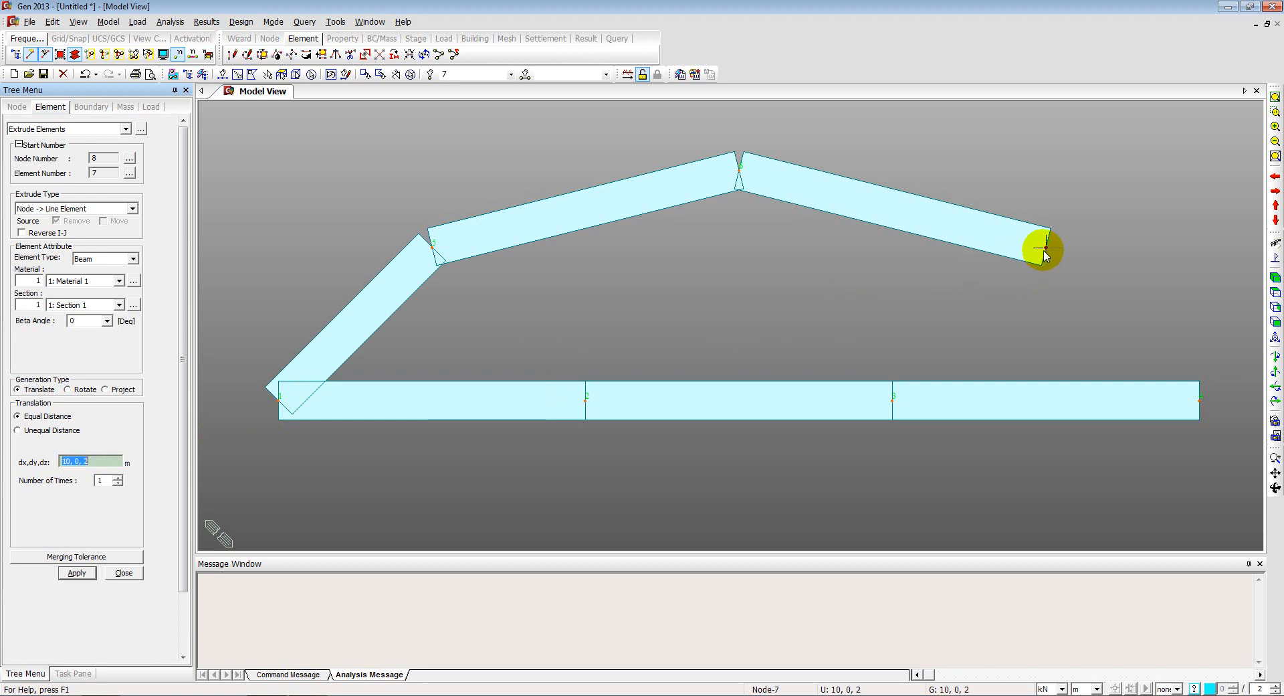
{"action": "left_click", "coordinate": [1209, 404]}
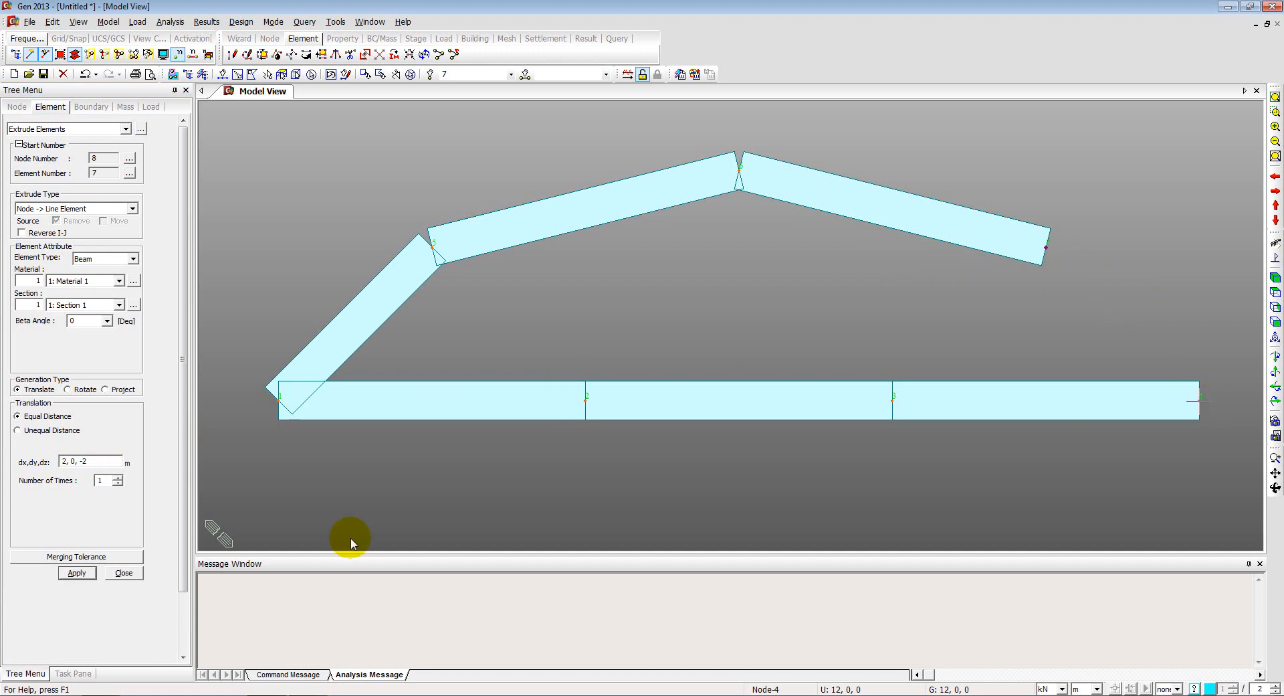
{"action": "left_click", "coordinate": [74, 574]}
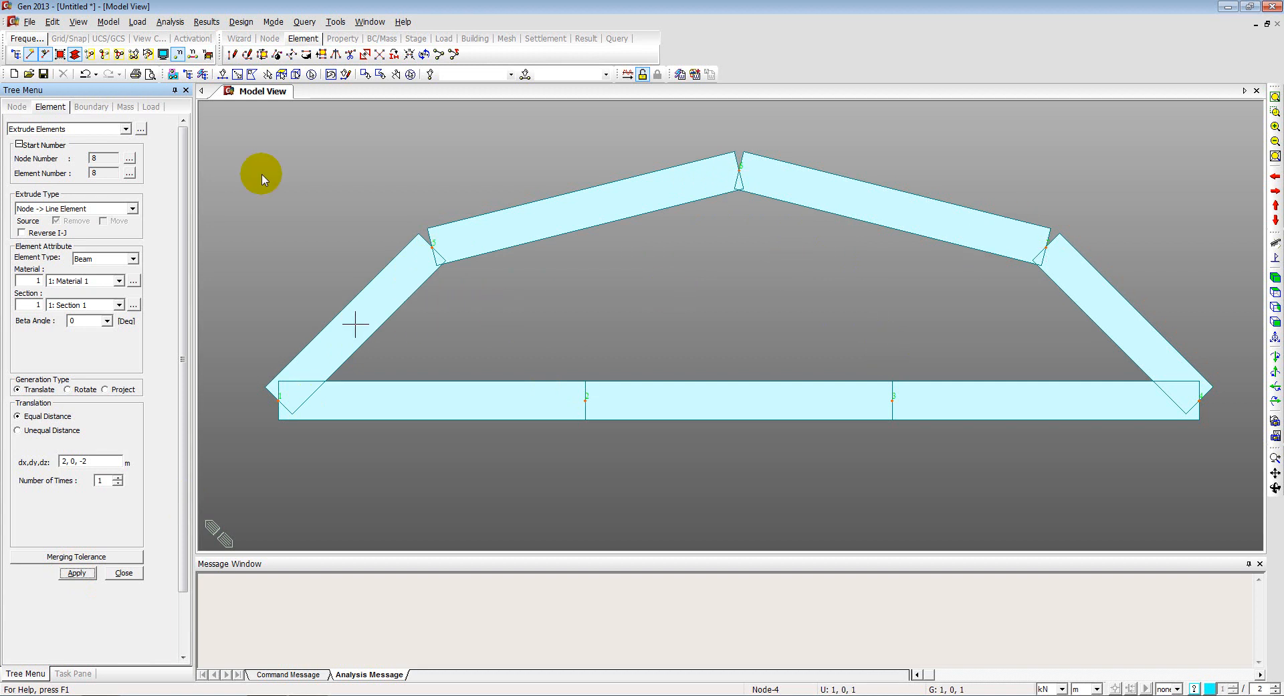
Step: Show the members as lines and create four diagonal web elements zigzagging between the upper nodes and the two inner bottom chord nodes
{"action": "left_click", "coordinate": [115, 24]}
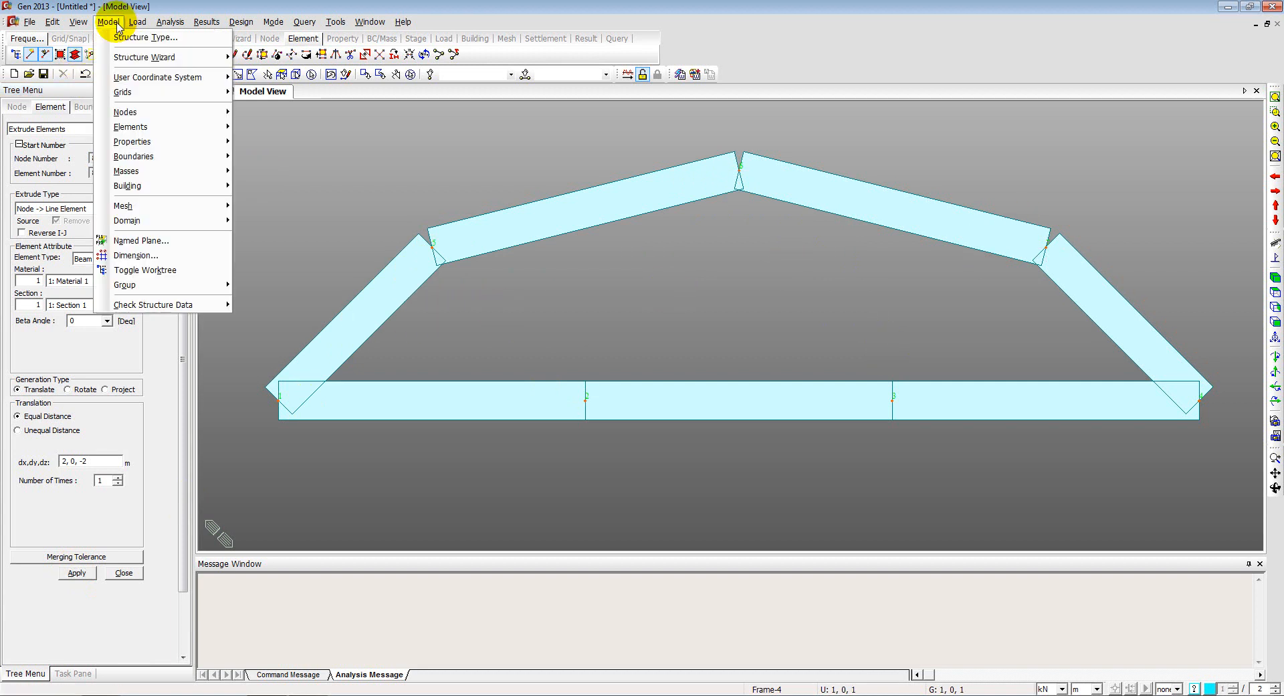
{"action": "mouse_move", "coordinate": [204, 126]}
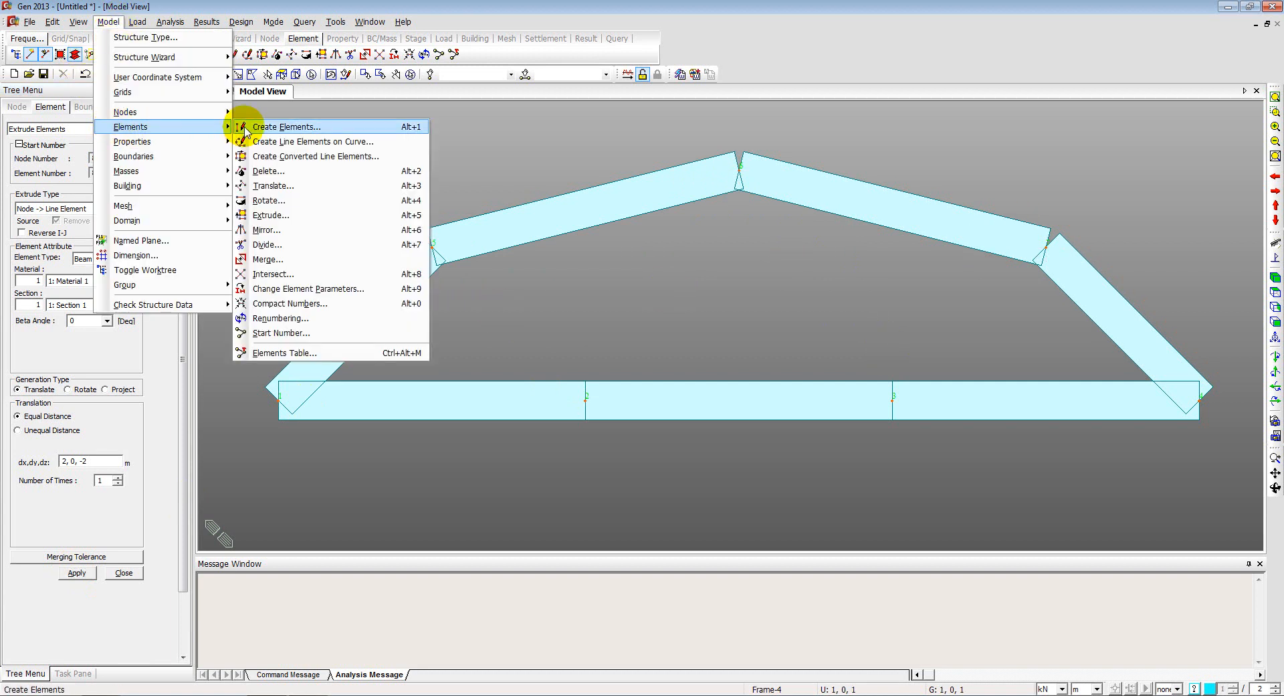
{"action": "left_click", "coordinate": [243, 129]}
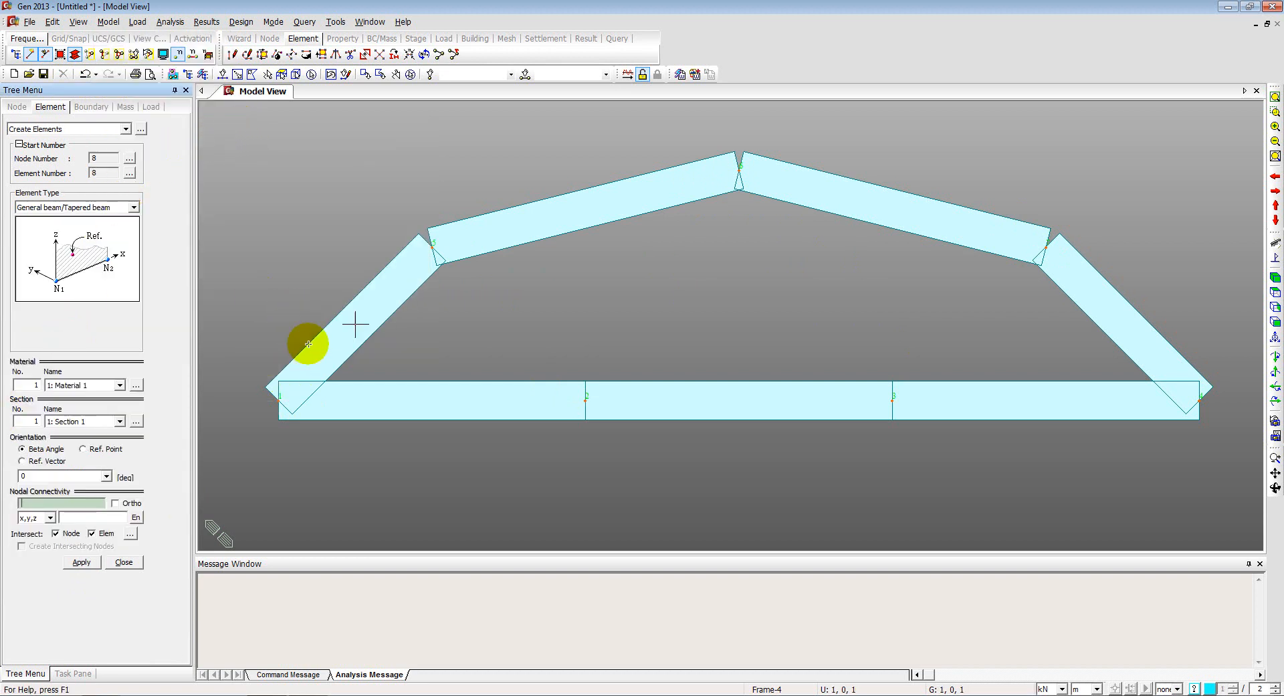
{"action": "left_click", "coordinate": [73, 56]}
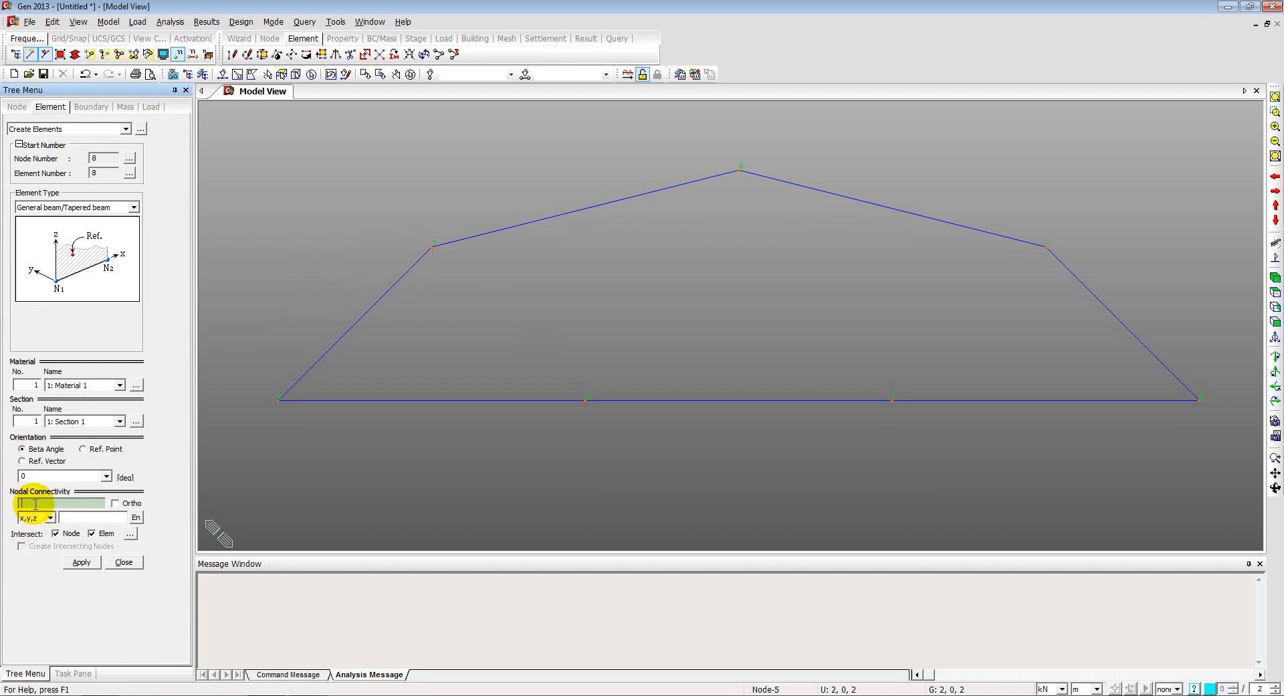
{"action": "left_click", "coordinate": [432, 252]}
{"action": "left_click", "coordinate": [580, 400]}
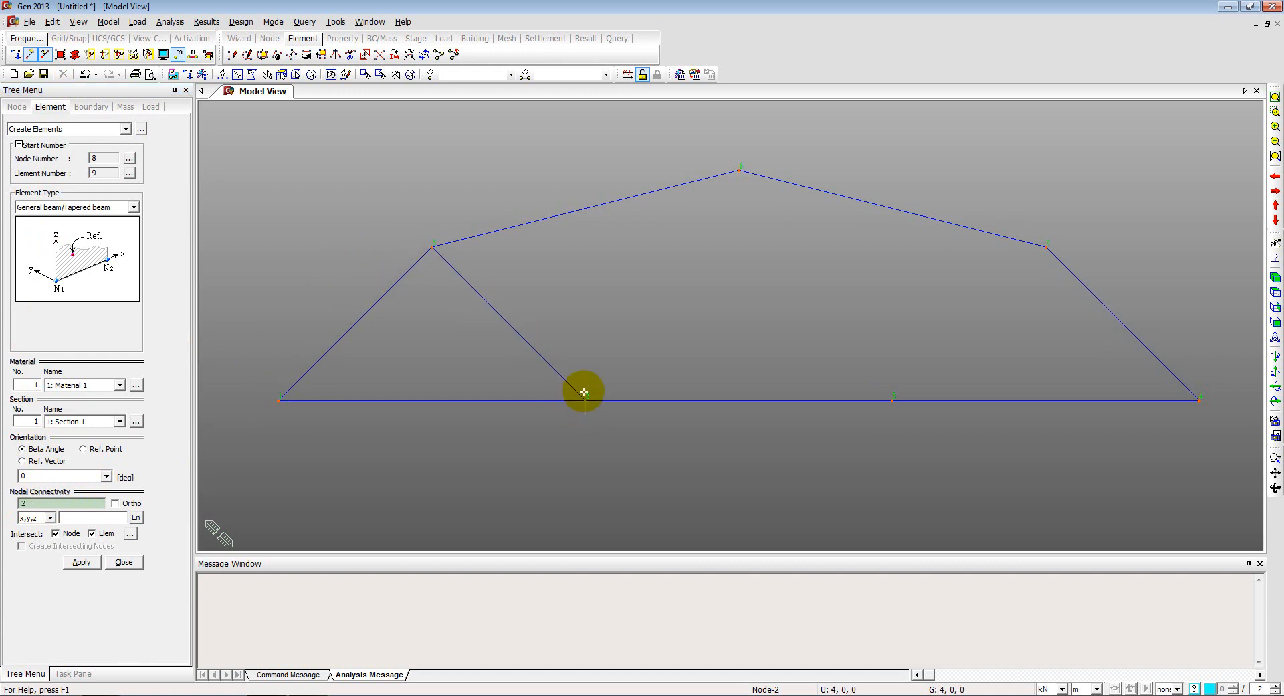
{"action": "left_click", "coordinate": [738, 171]}
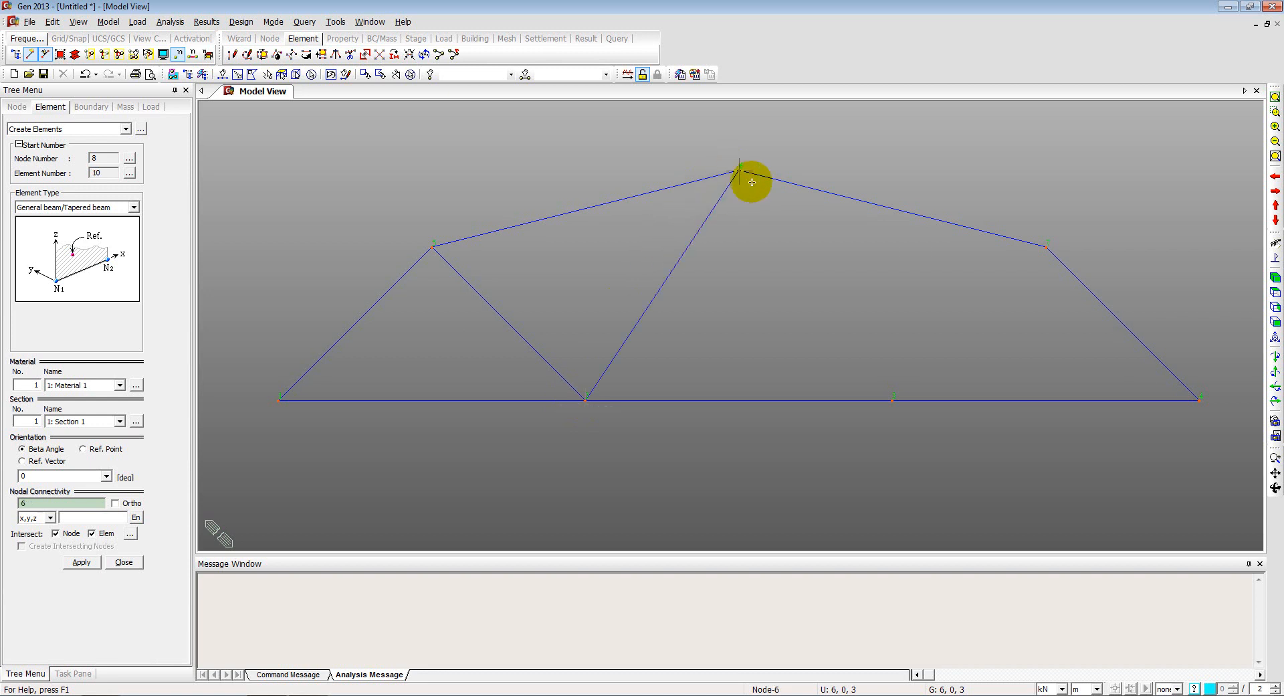
{"action": "left_click", "coordinate": [893, 399]}
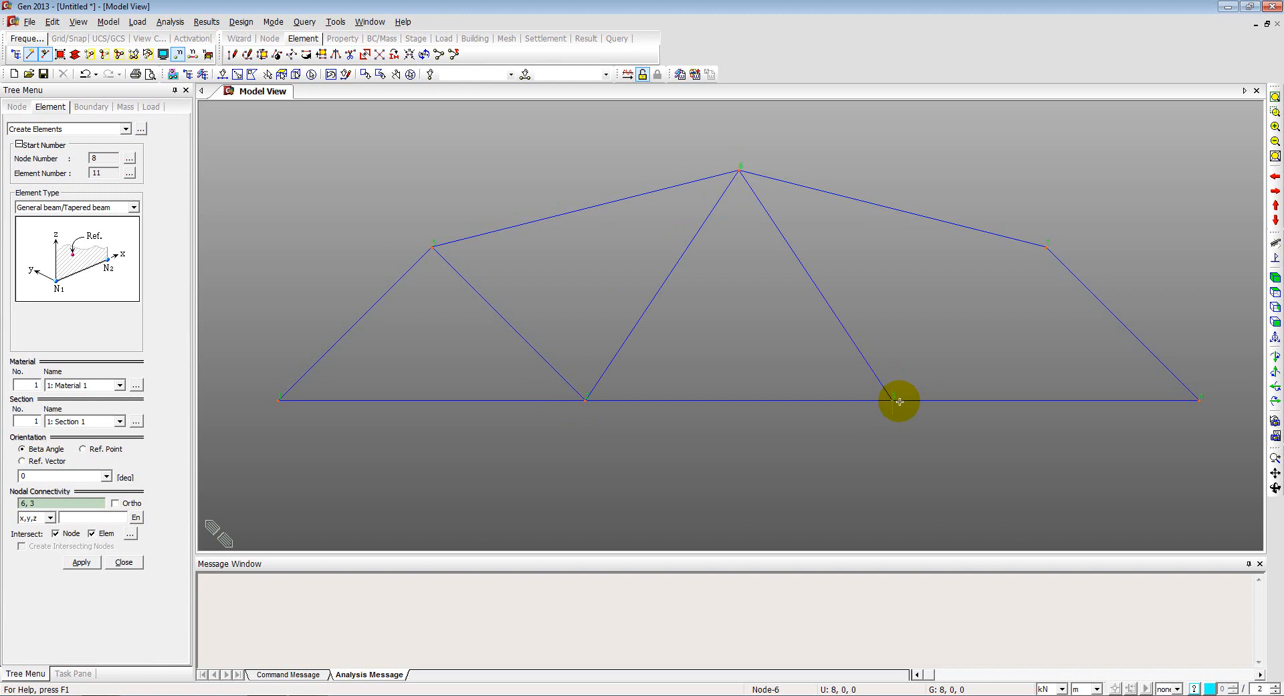
{"action": "left_click", "coordinate": [1046, 248]}
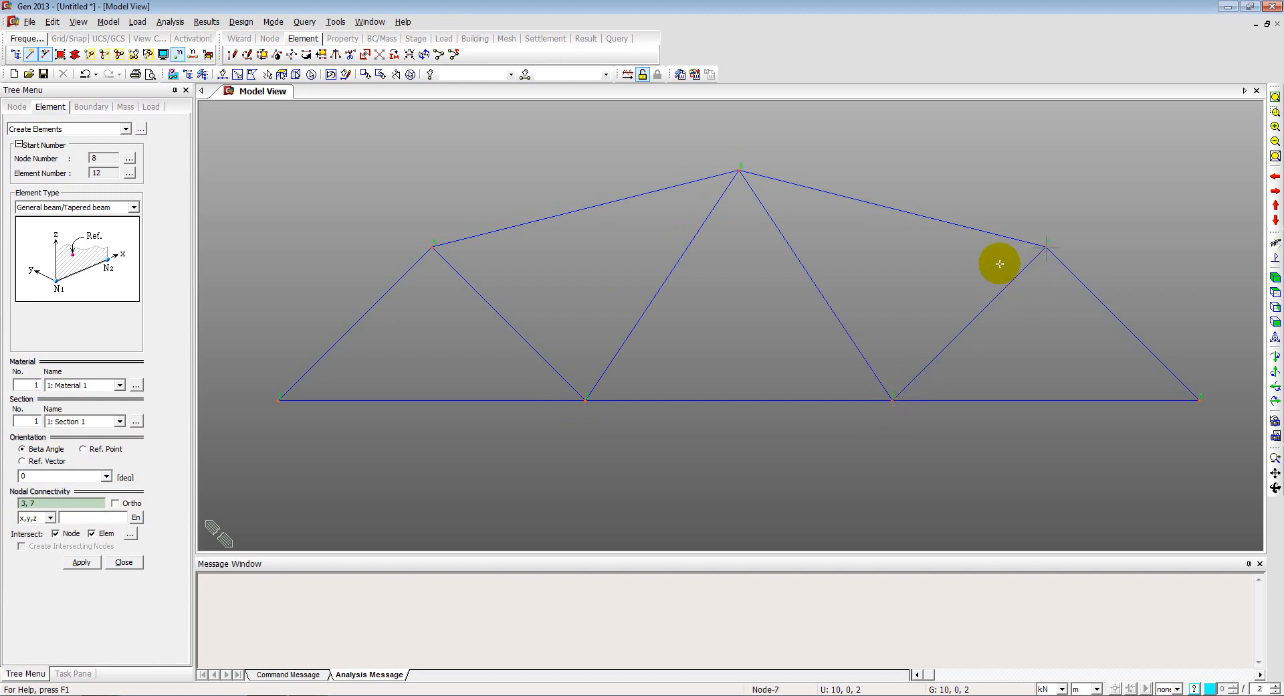
{"action": "left_click", "coordinate": [123, 561]}
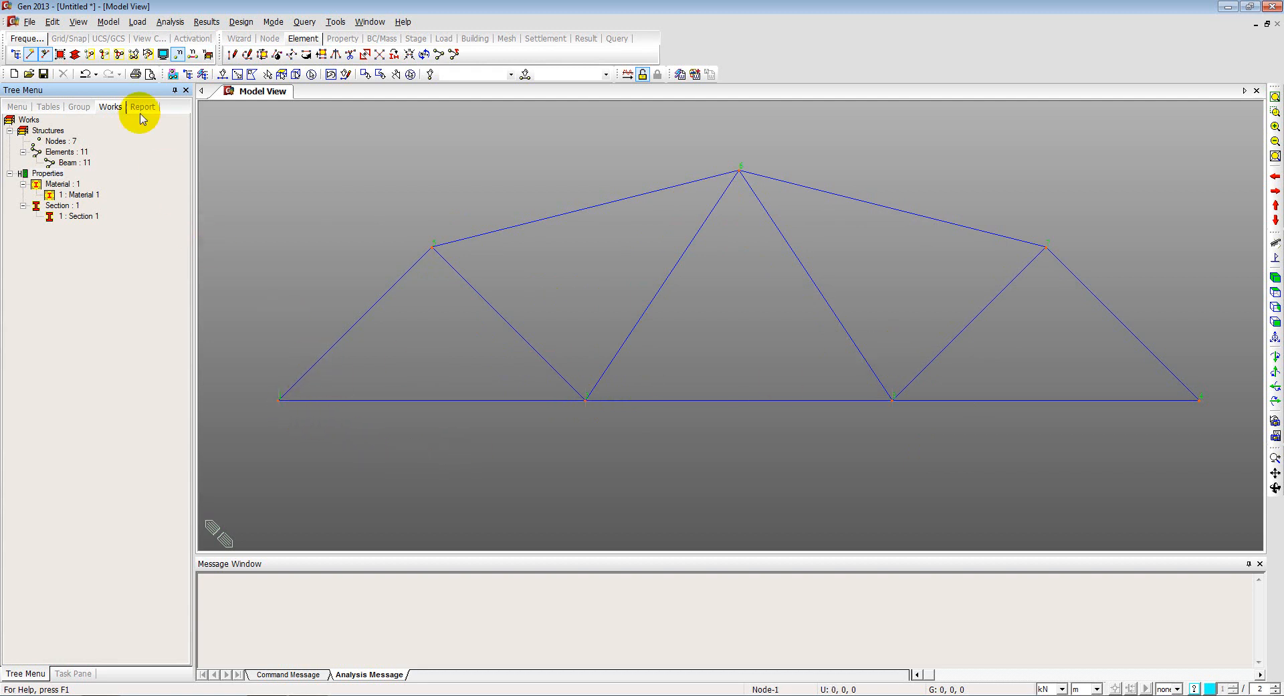
Step: Add a support restraining Dx and Dz at the bottom chord's first node at the origin
{"action": "left_click", "coordinate": [107, 22]}
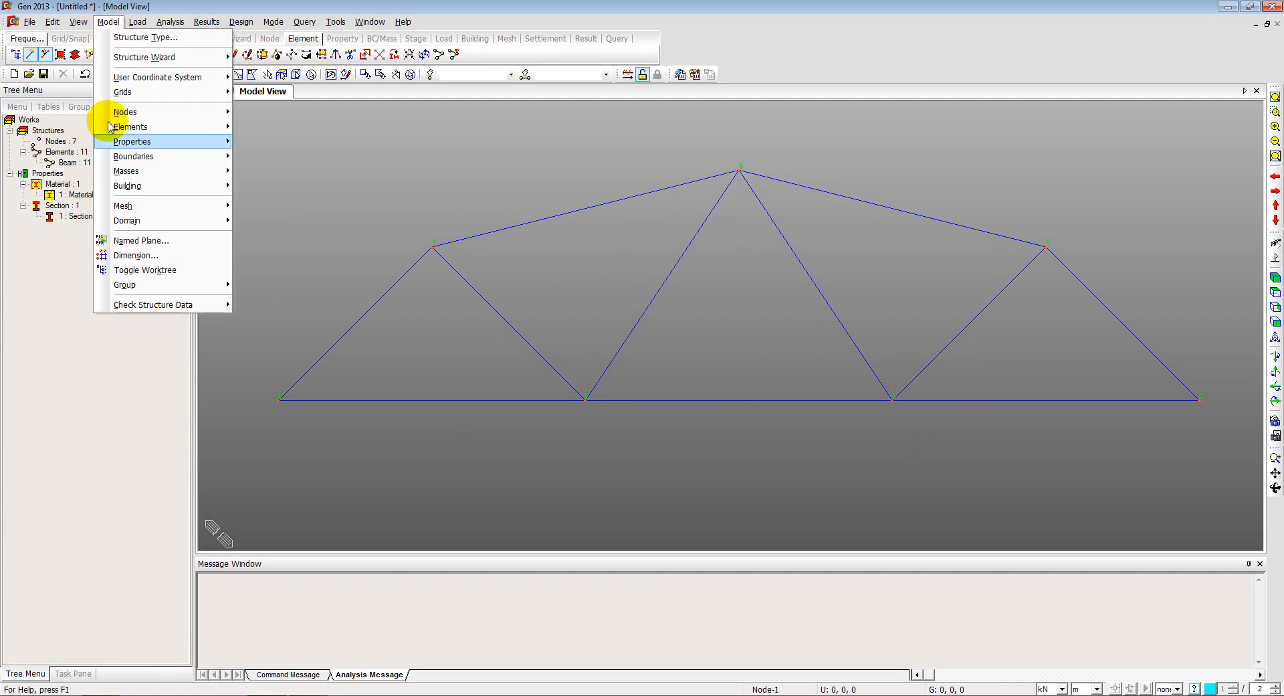
{"action": "mouse_move", "coordinate": [134, 156]}
{"action": "left_click", "coordinate": [274, 157]}
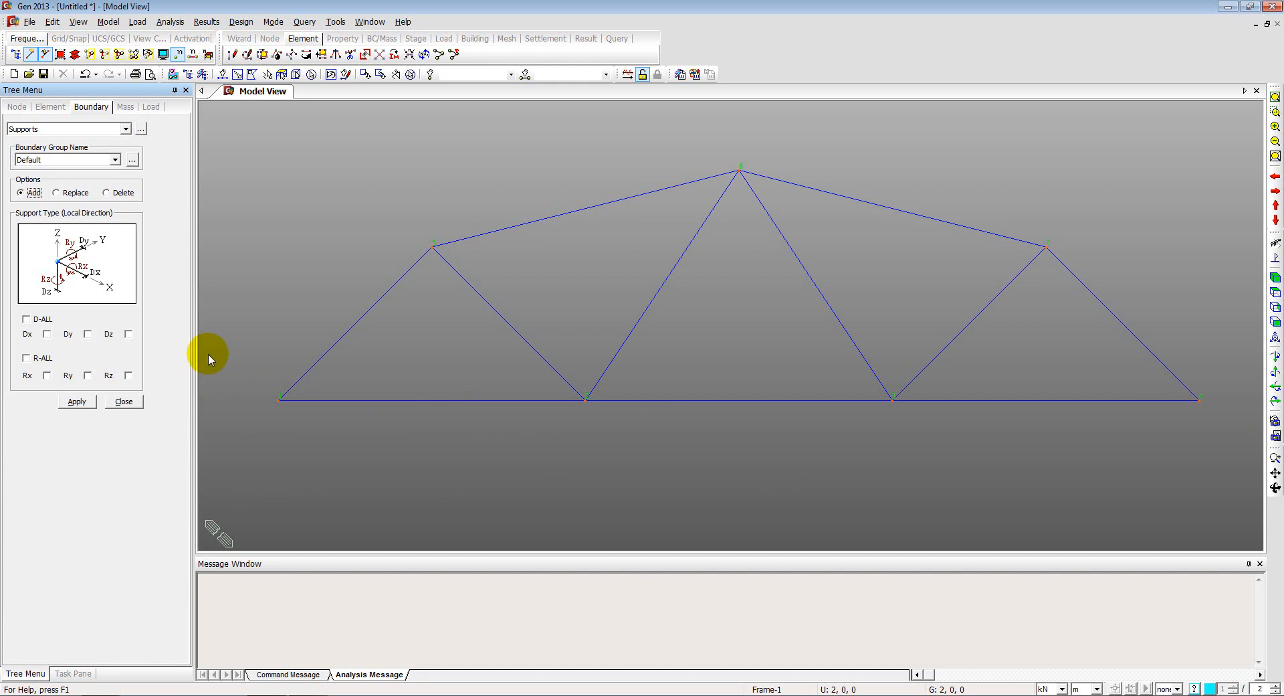
{"action": "left_click", "coordinate": [46, 334]}
{"action": "left_click", "coordinate": [128, 334]}
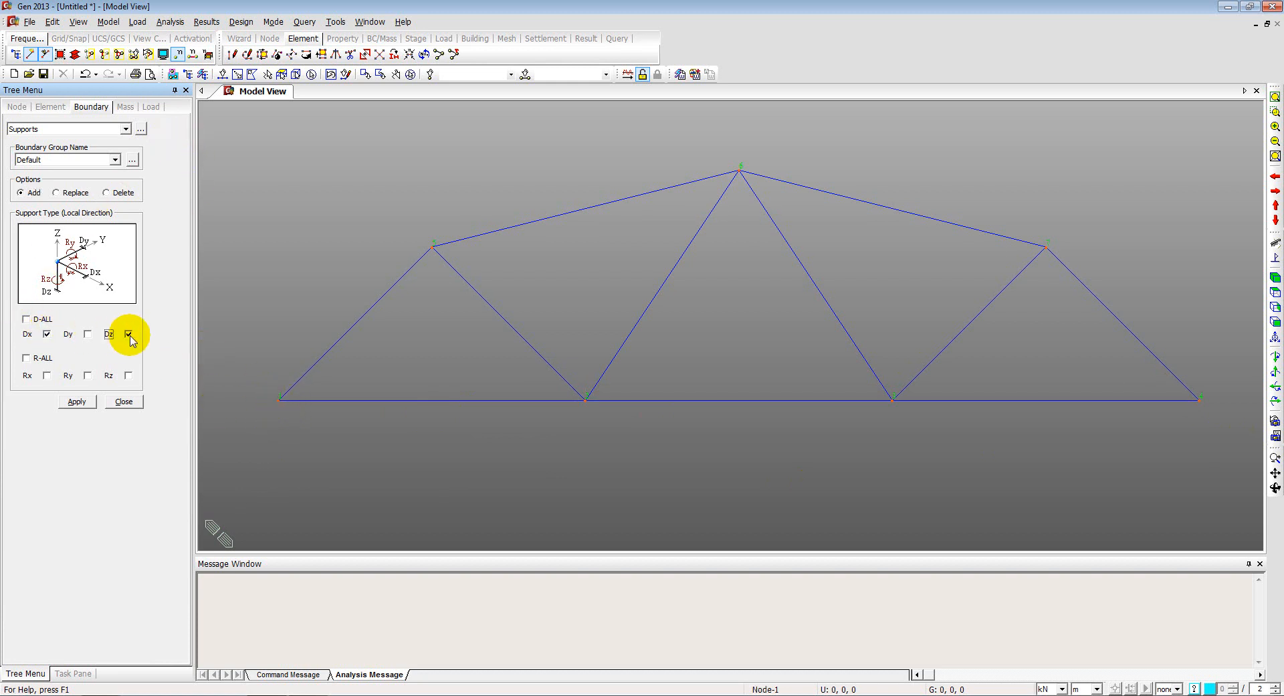
{"action": "left_click", "coordinate": [225, 75]}
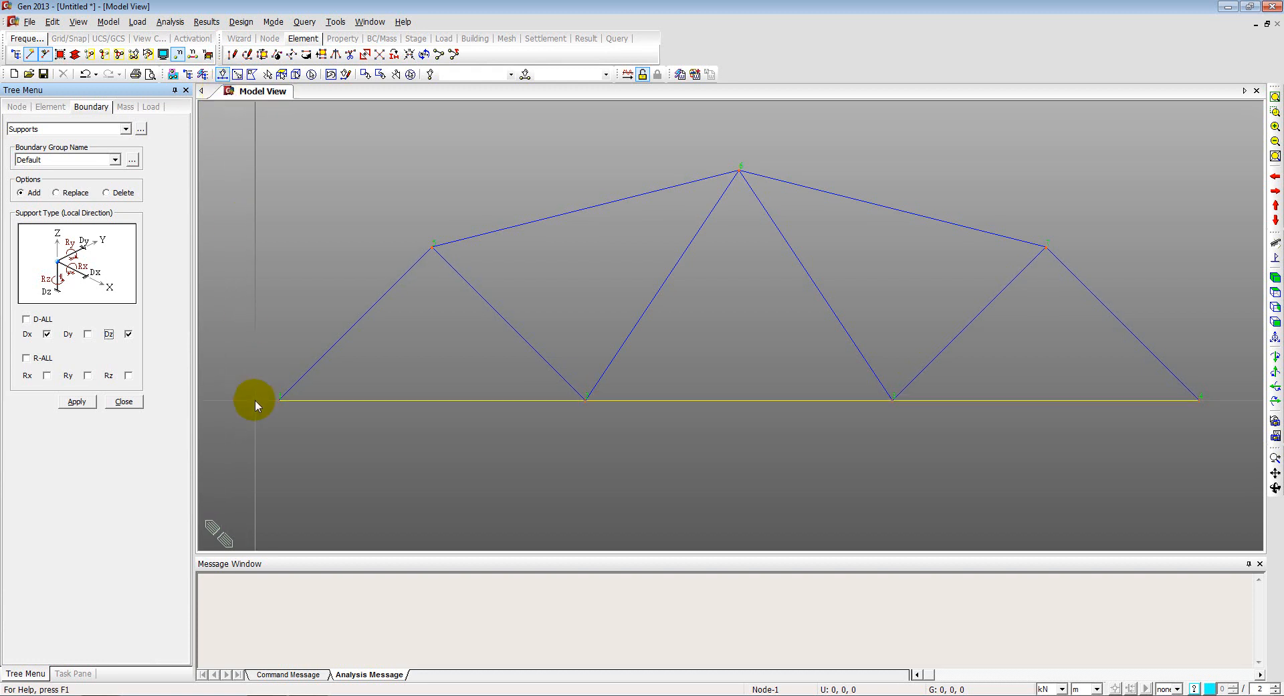
{"action": "left_click", "coordinate": [277, 400]}
{"action": "left_click", "coordinate": [76, 402]}
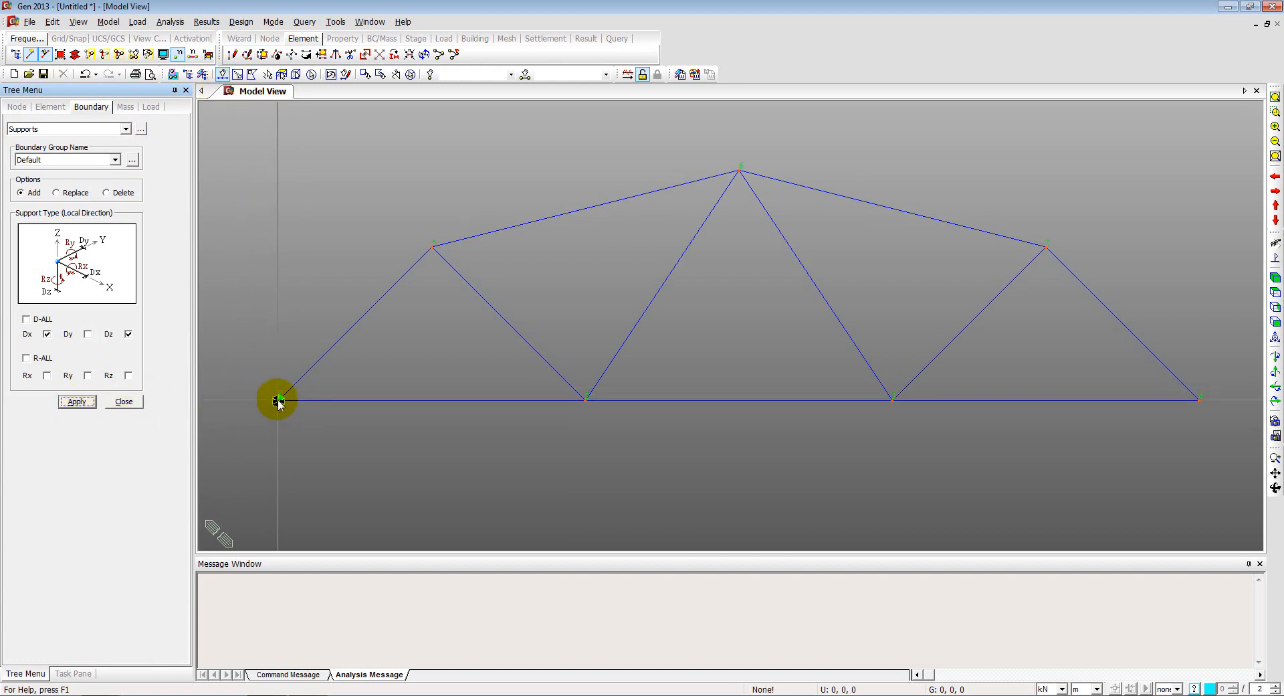
Step: Add a support restraining only Dz at the bottom chord's far end node
{"action": "left_click", "coordinate": [47, 333]}
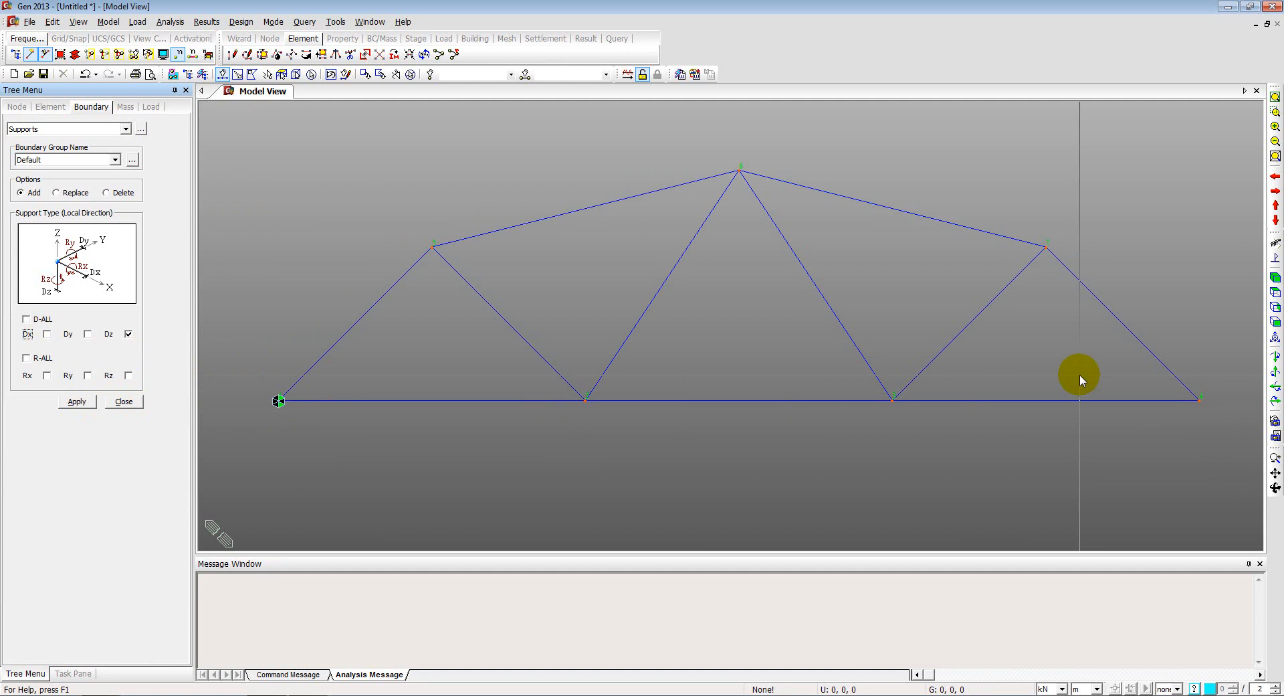
{"action": "left_click", "coordinate": [129, 333]}
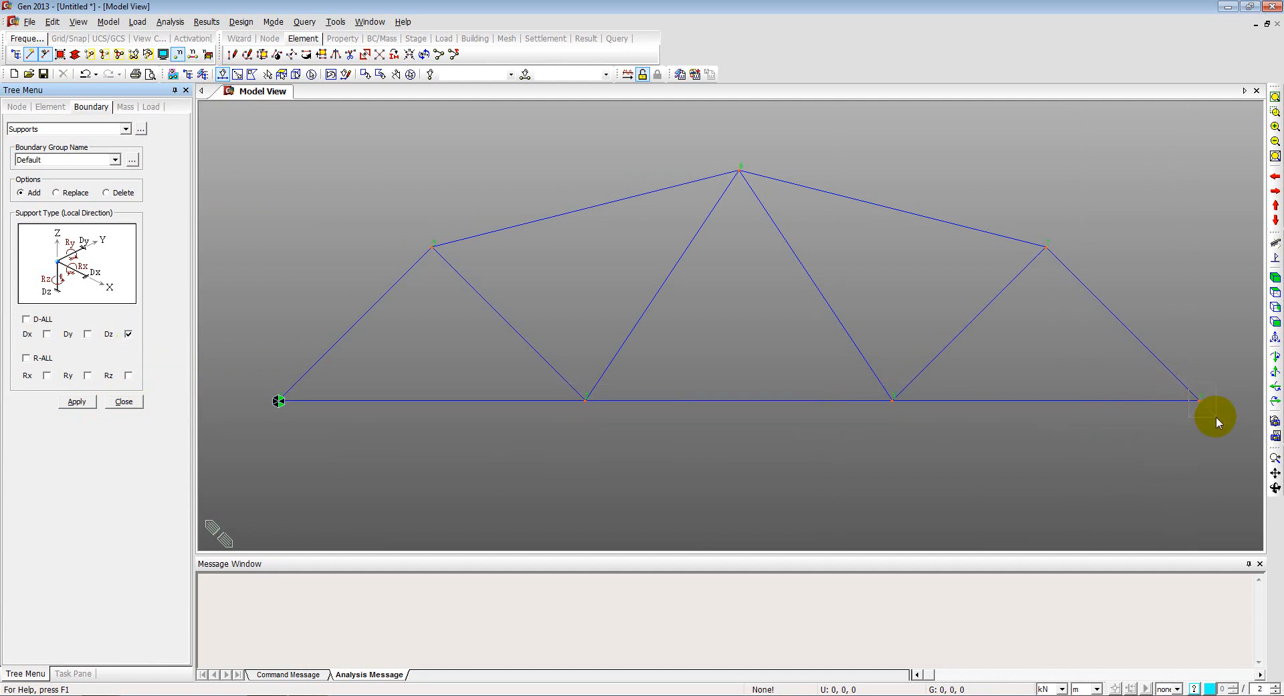
{"action": "left_click", "coordinate": [1199, 400]}
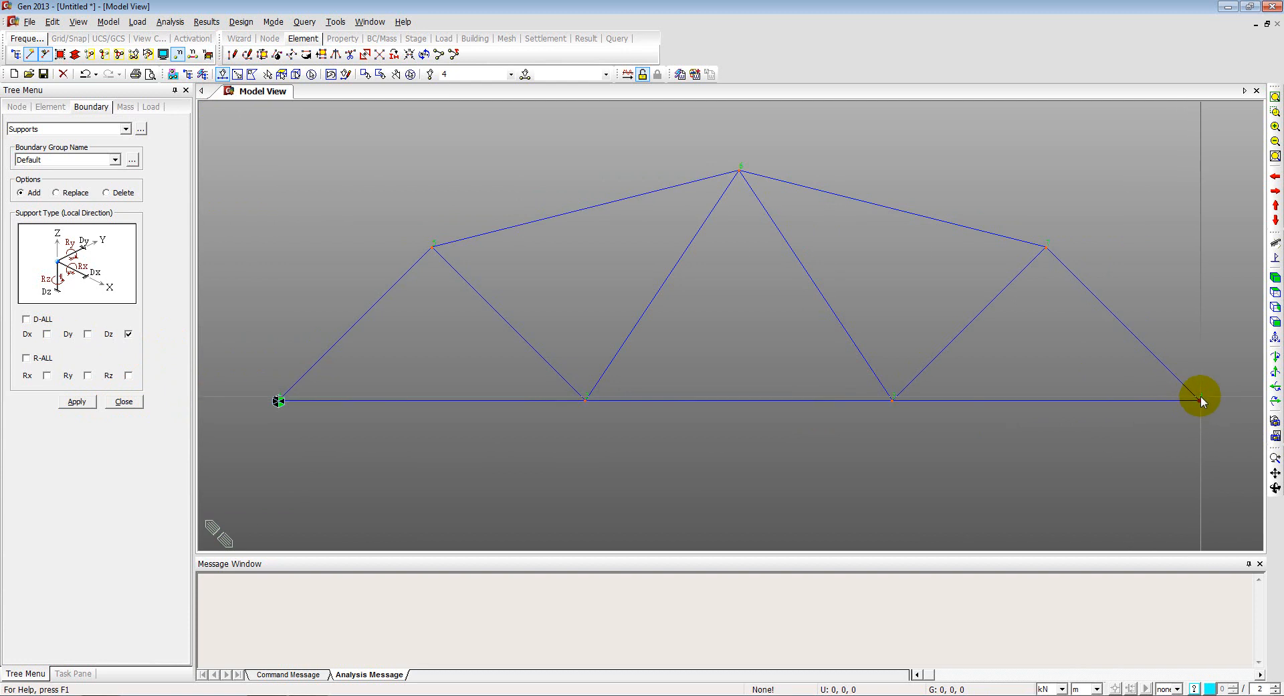
{"action": "left_click", "coordinate": [76, 401]}
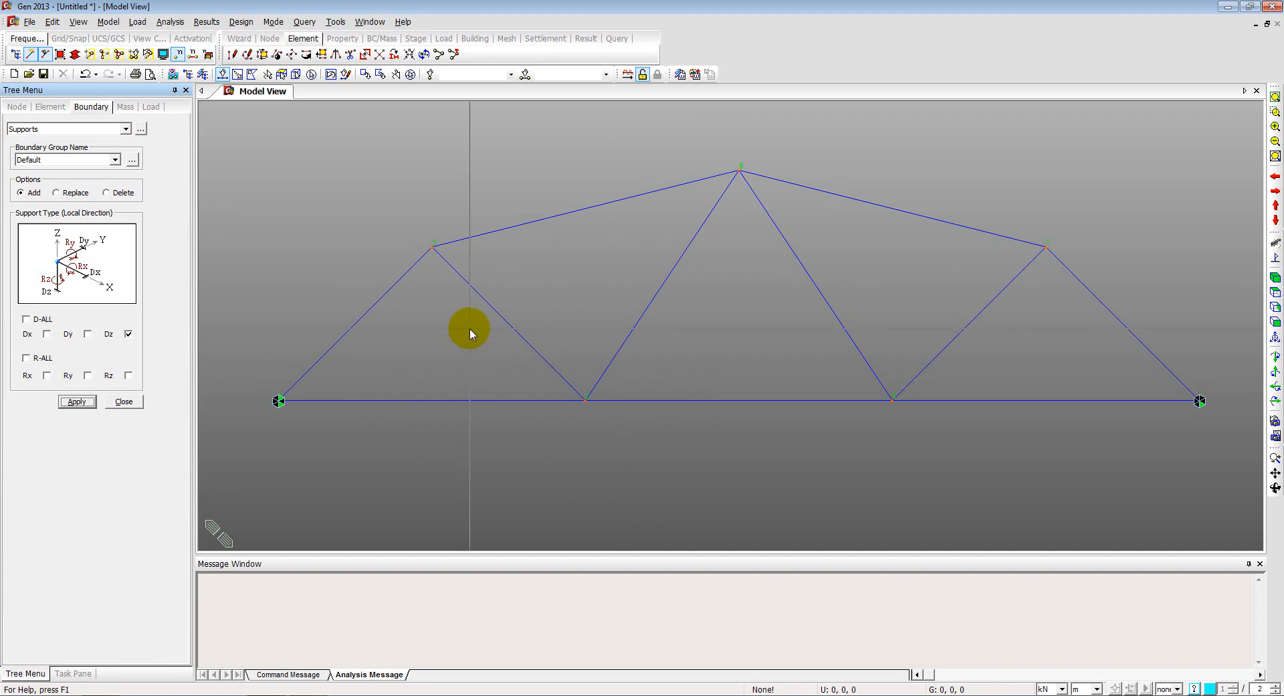
Step: Save the model as "Example 2" in the "Tutorial 2- Pin Jointed Truss Analysis" folder
{"action": "key", "text": "ctrl+s"}
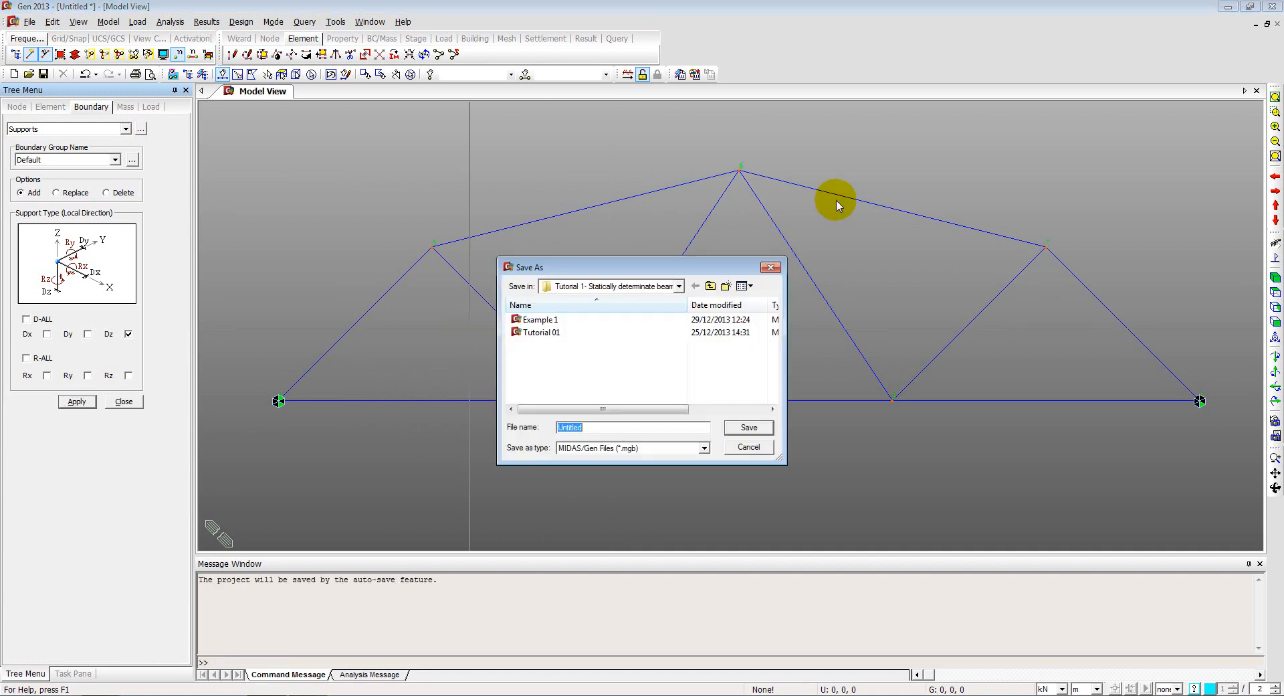
{"action": "left_click_drag", "start_coordinate": [702, 267], "coordinate": [858, 346]}
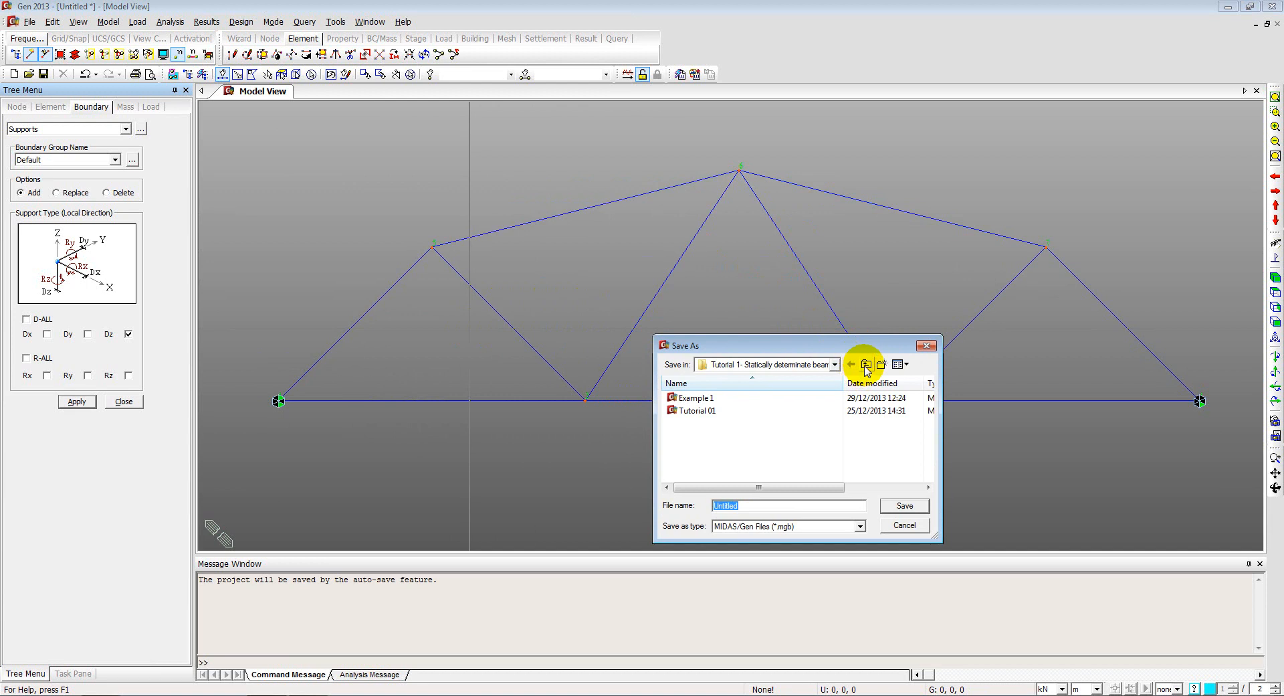
{"action": "left_click", "coordinate": [867, 370]}
{"action": "double_click", "coordinate": [732, 410]}
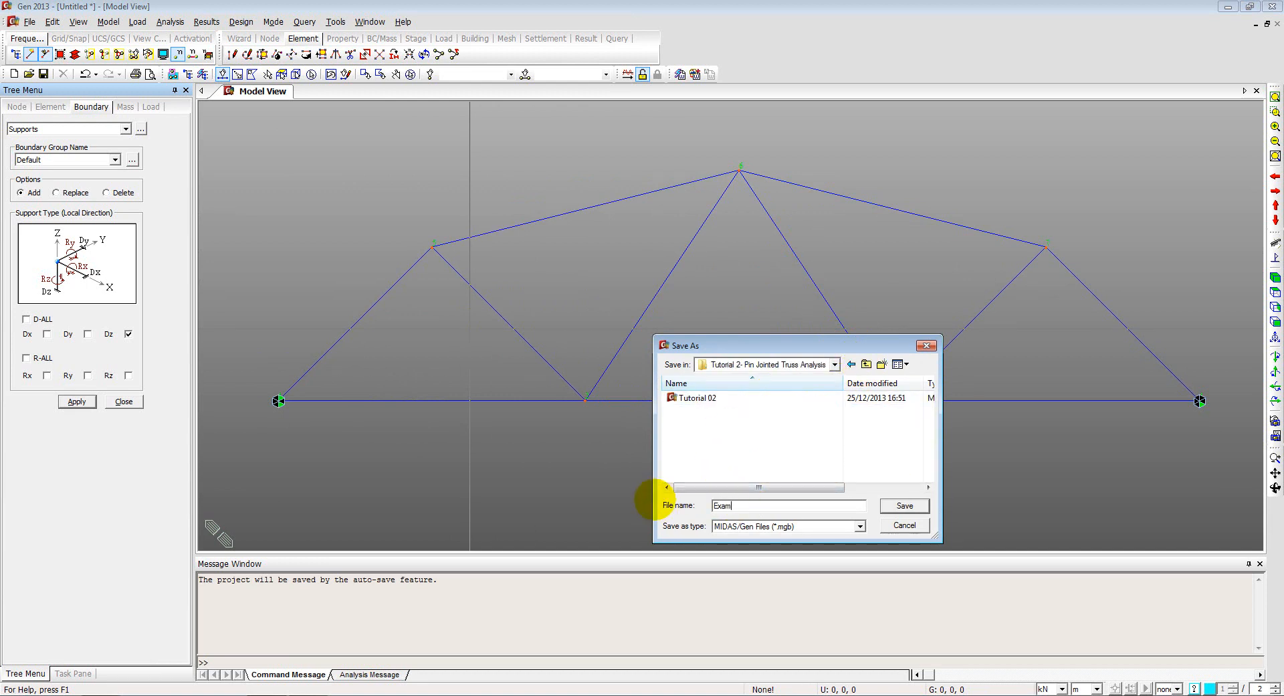
{"action": "left_click", "coordinate": [905, 505]}
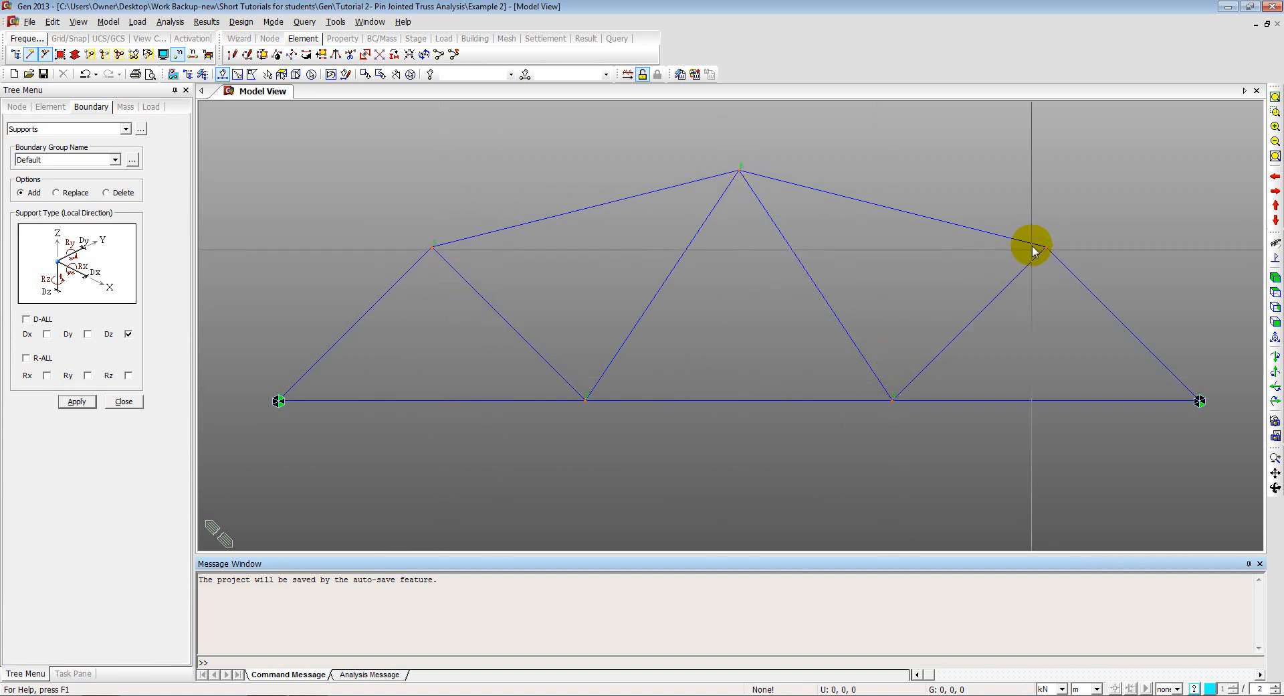
Step: Assign pinned-pinned beam end releases, freeing My and Mz at both ends, to all truss elements
{"action": "mouse_move", "coordinate": [1043, 256]}
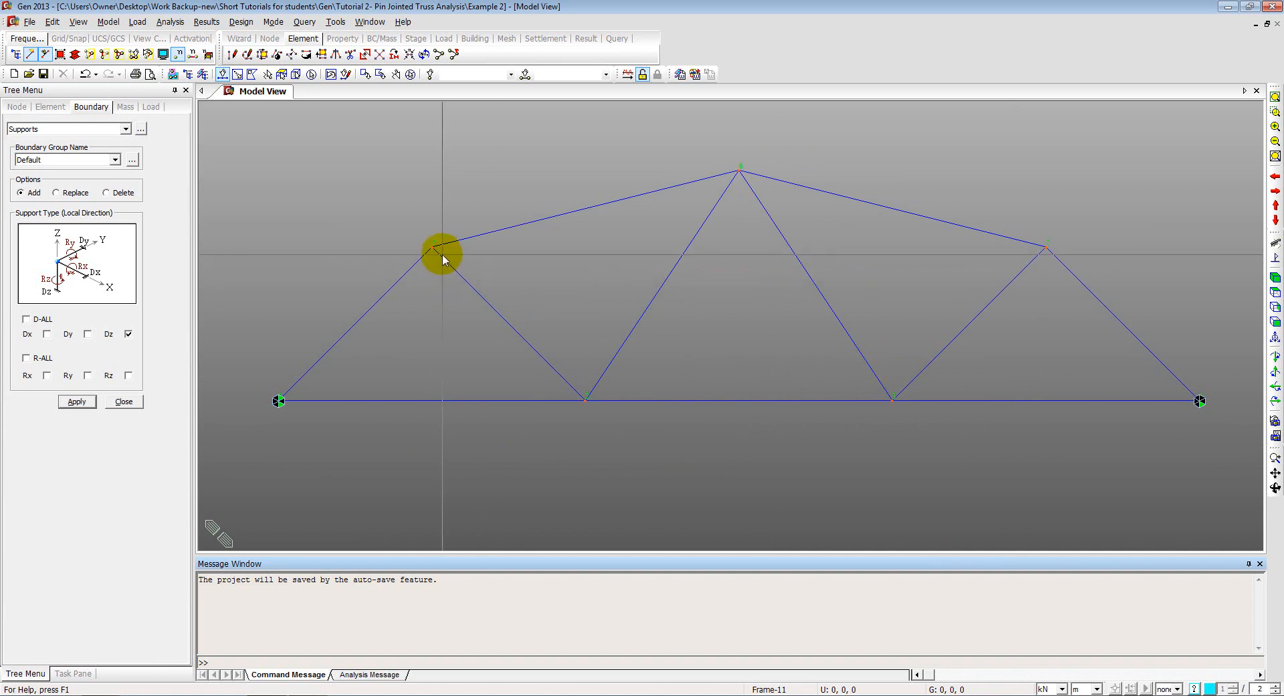
{"action": "mouse_move", "coordinate": [441, 257]}
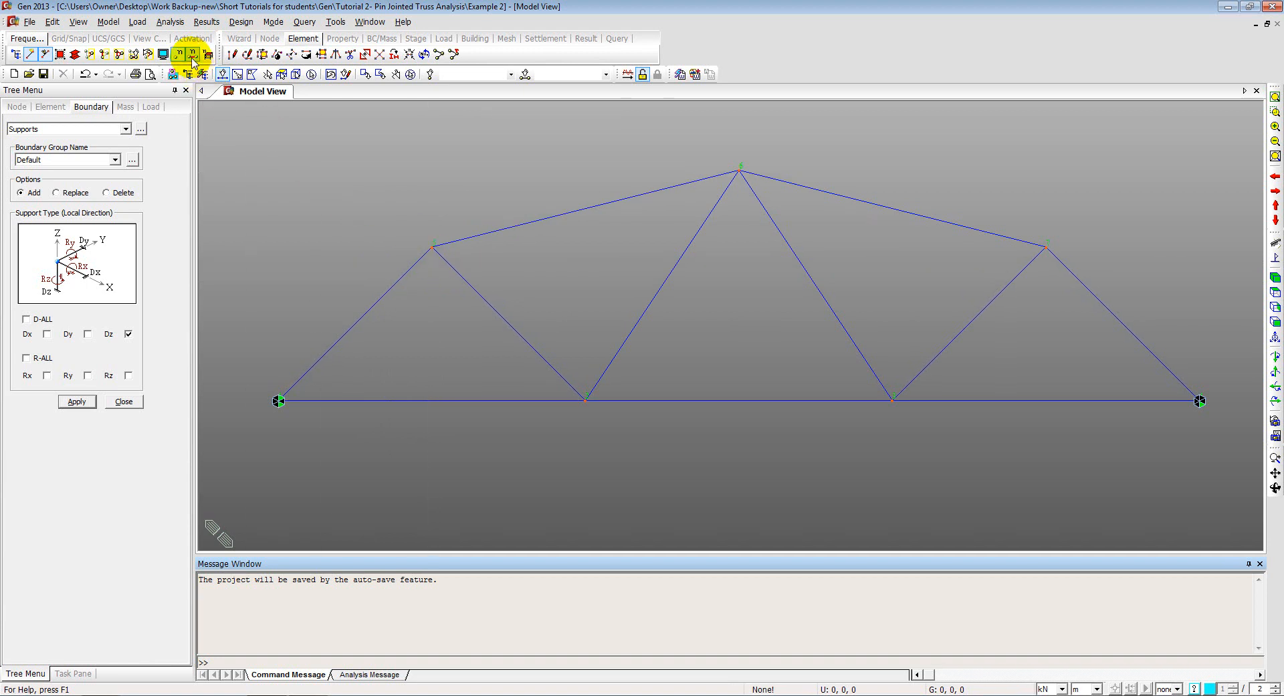
{"action": "left_click", "coordinate": [109, 23]}
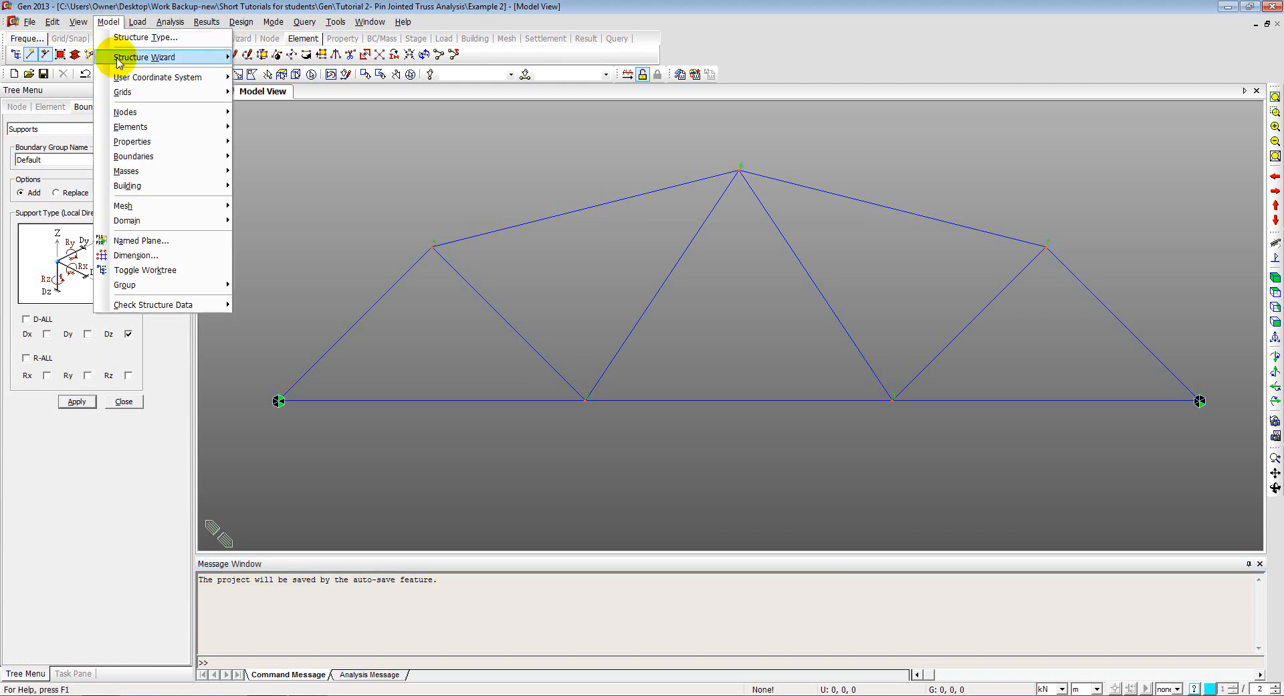
{"action": "mouse_move", "coordinate": [157, 163]}
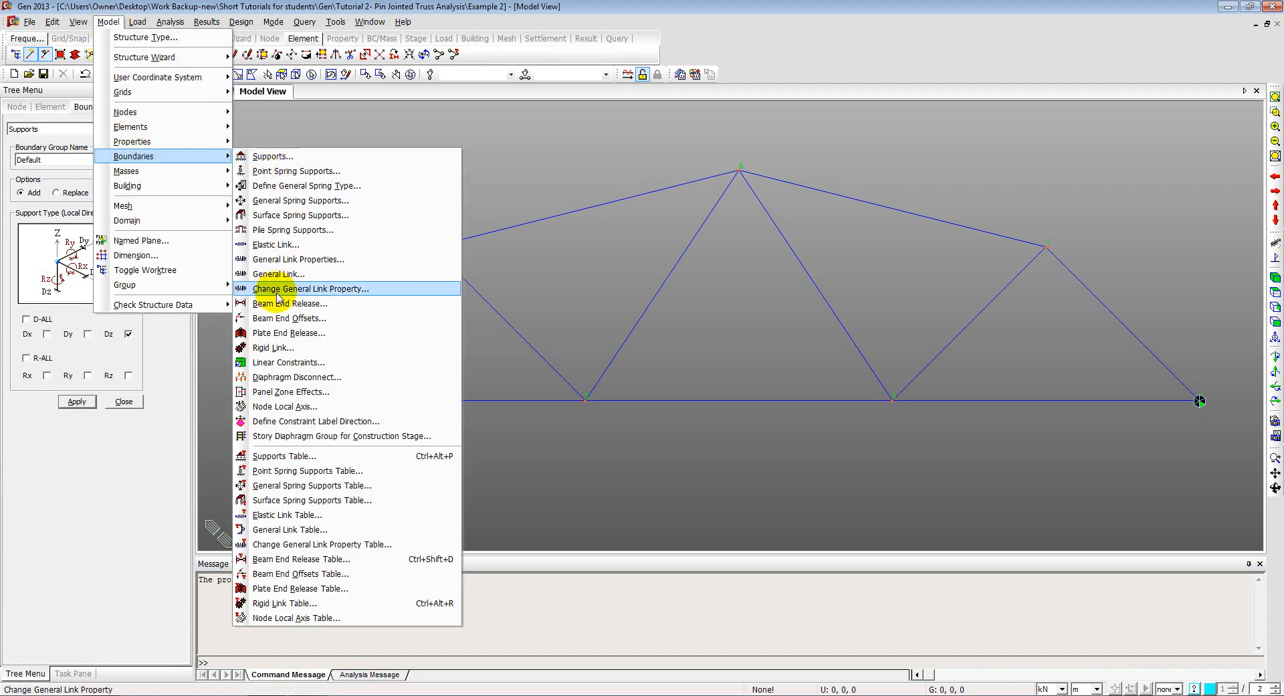
{"action": "left_click", "coordinate": [274, 306]}
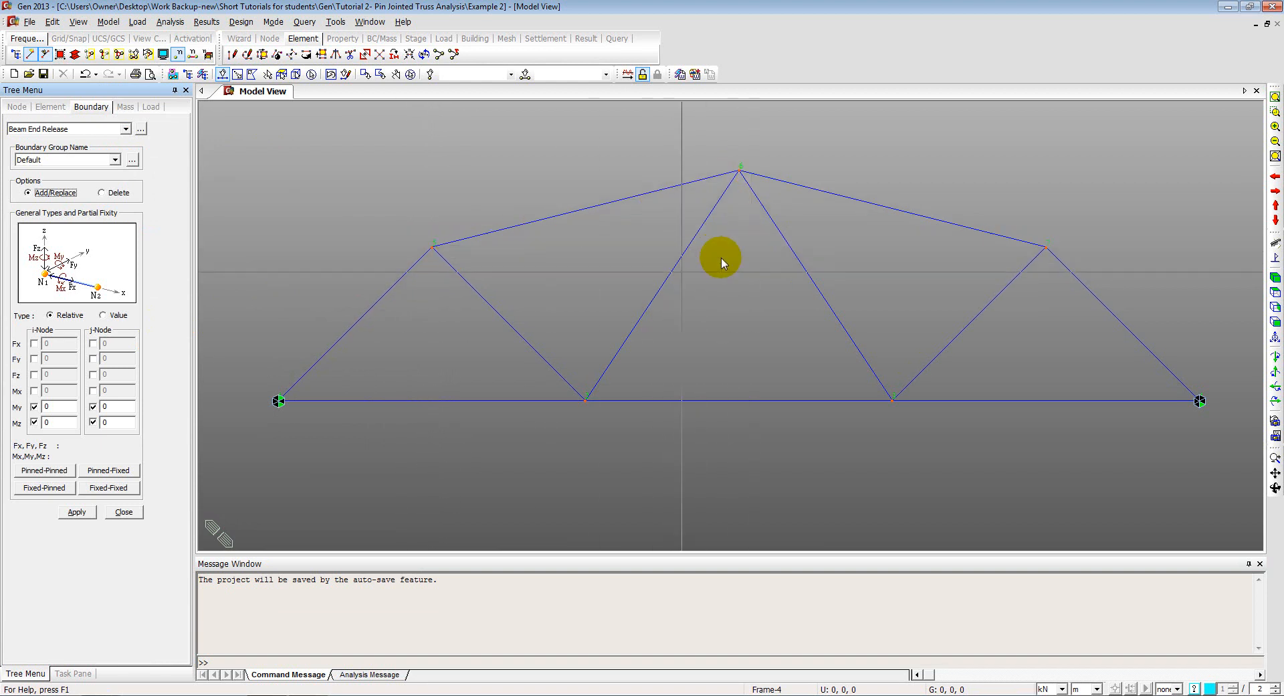
{"action": "left_click", "coordinate": [311, 75]}
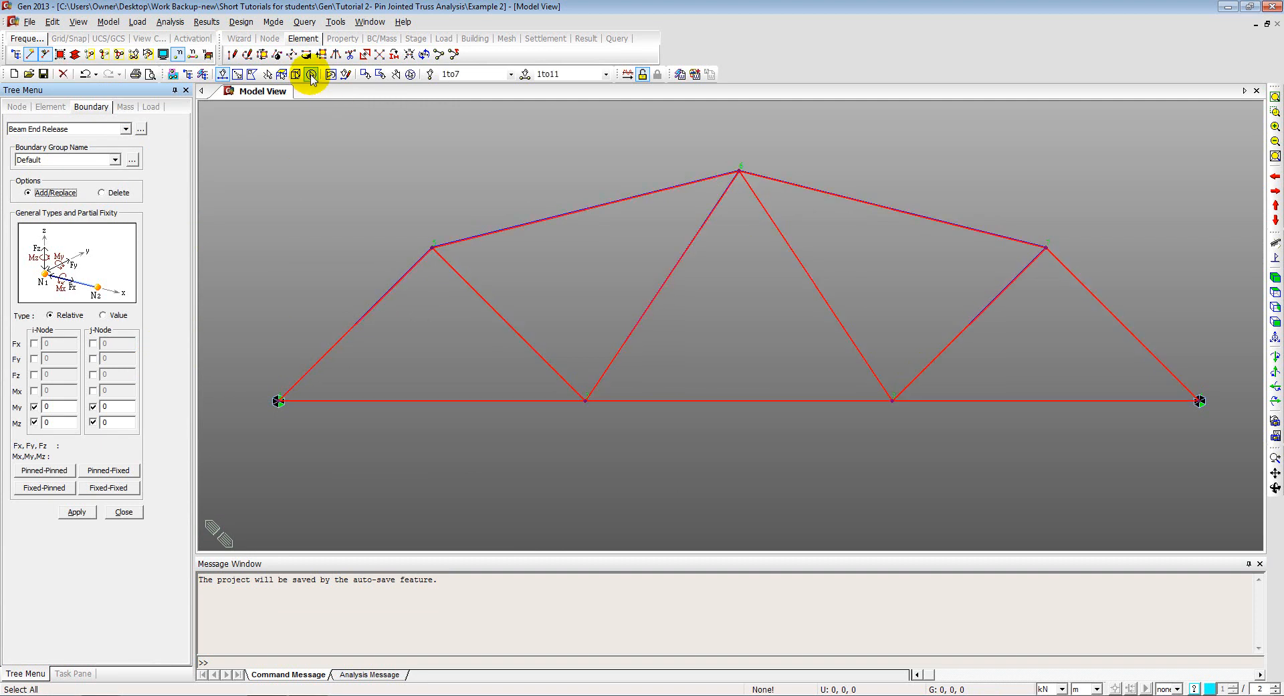
{"action": "left_click", "coordinate": [41, 471]}
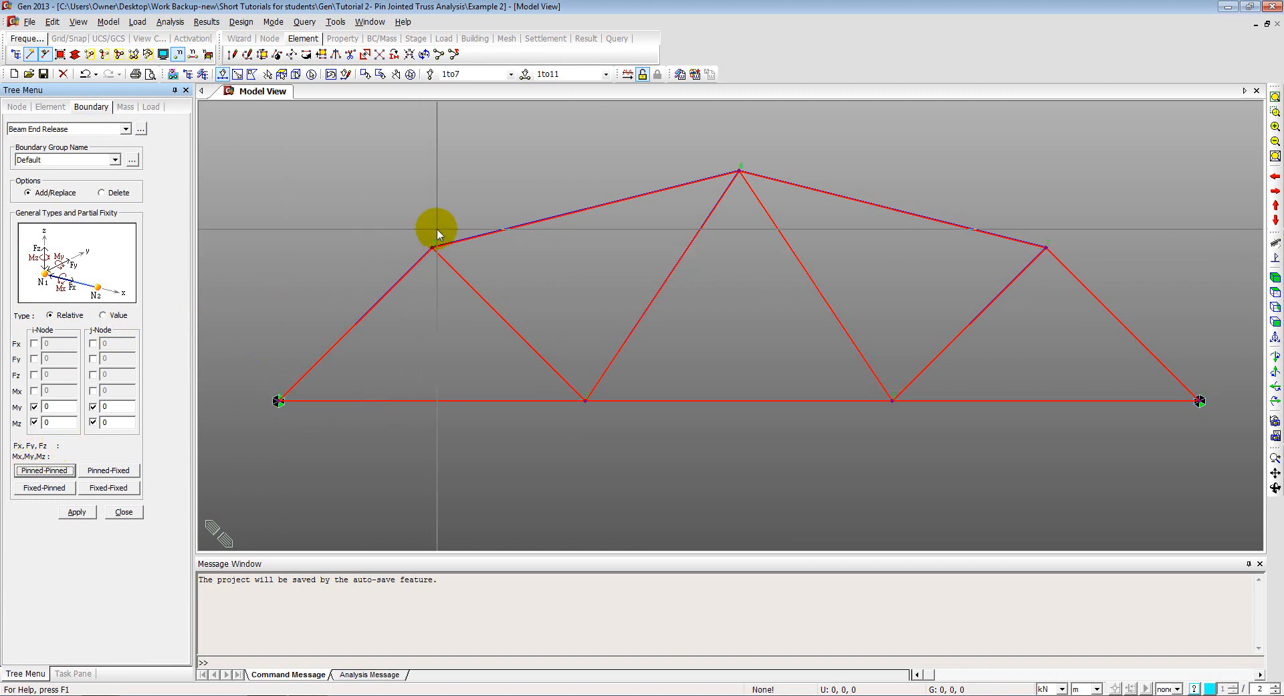
{"action": "left_click", "coordinate": [76, 512]}
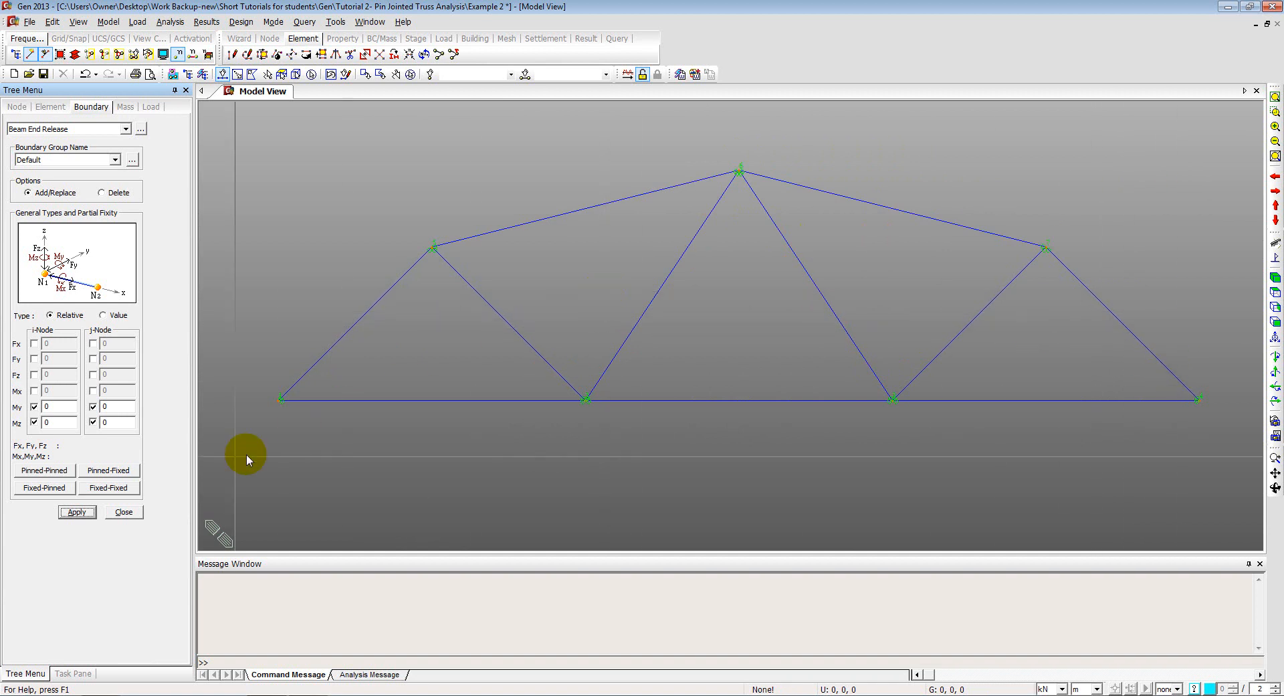
{"action": "left_click", "coordinate": [122, 513]}
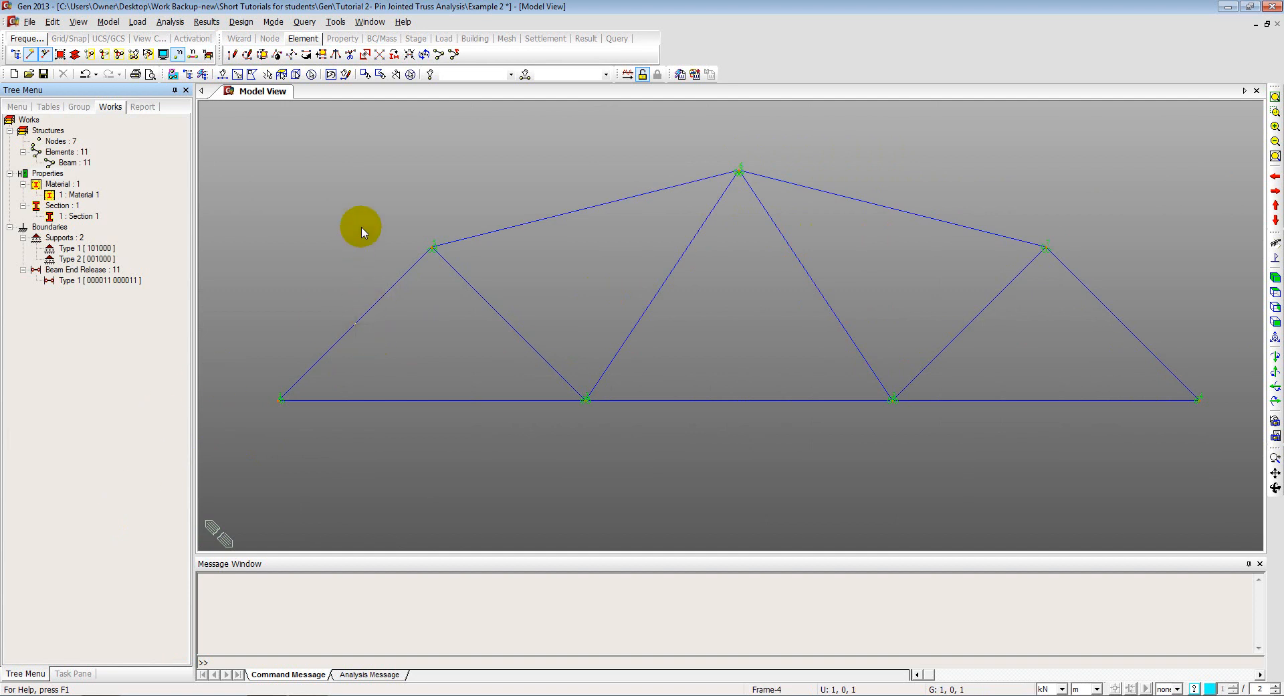
Step: Define a static load case named P with the type User Defined Load (USER)
{"action": "left_click", "coordinate": [144, 24]}
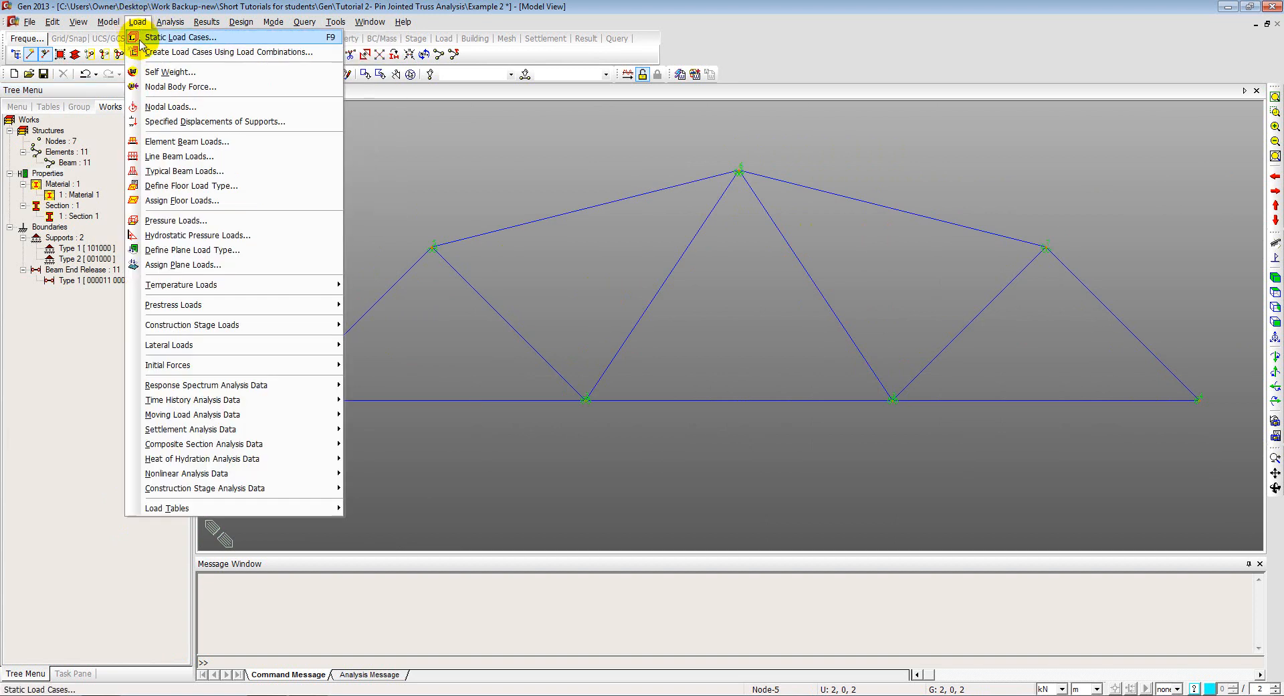
{"action": "left_click", "coordinate": [178, 38]}
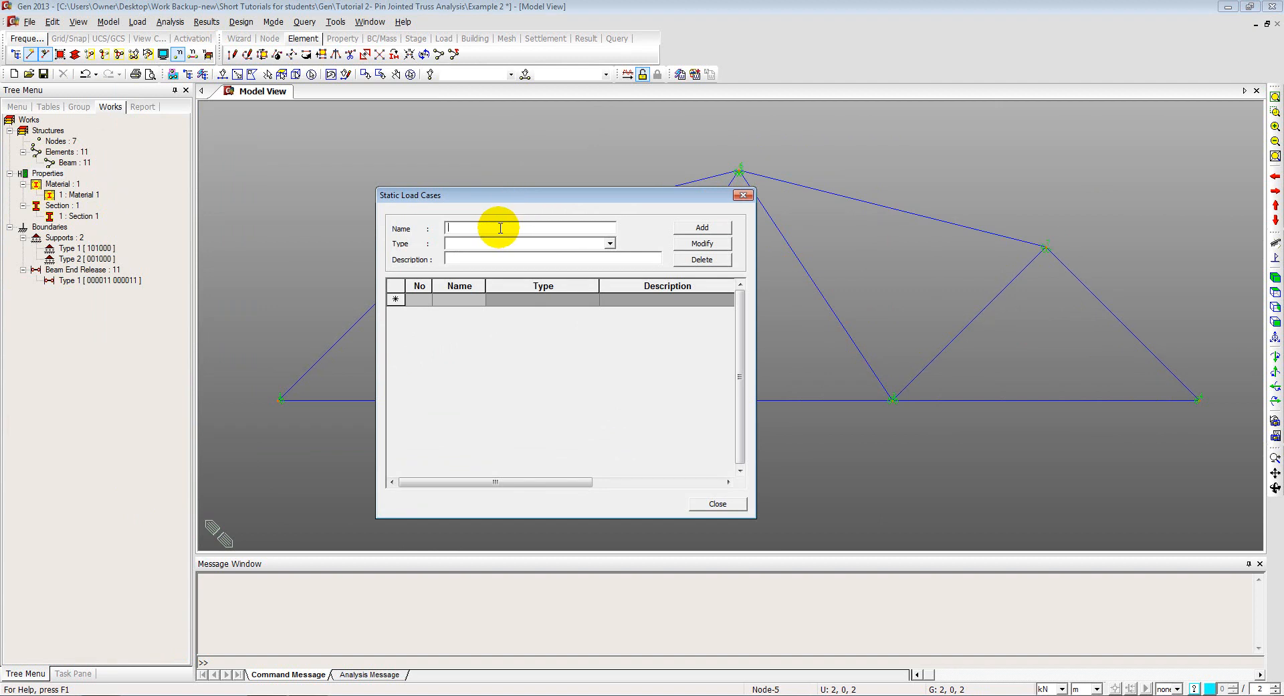
{"action": "left_click", "coordinate": [515, 243]}
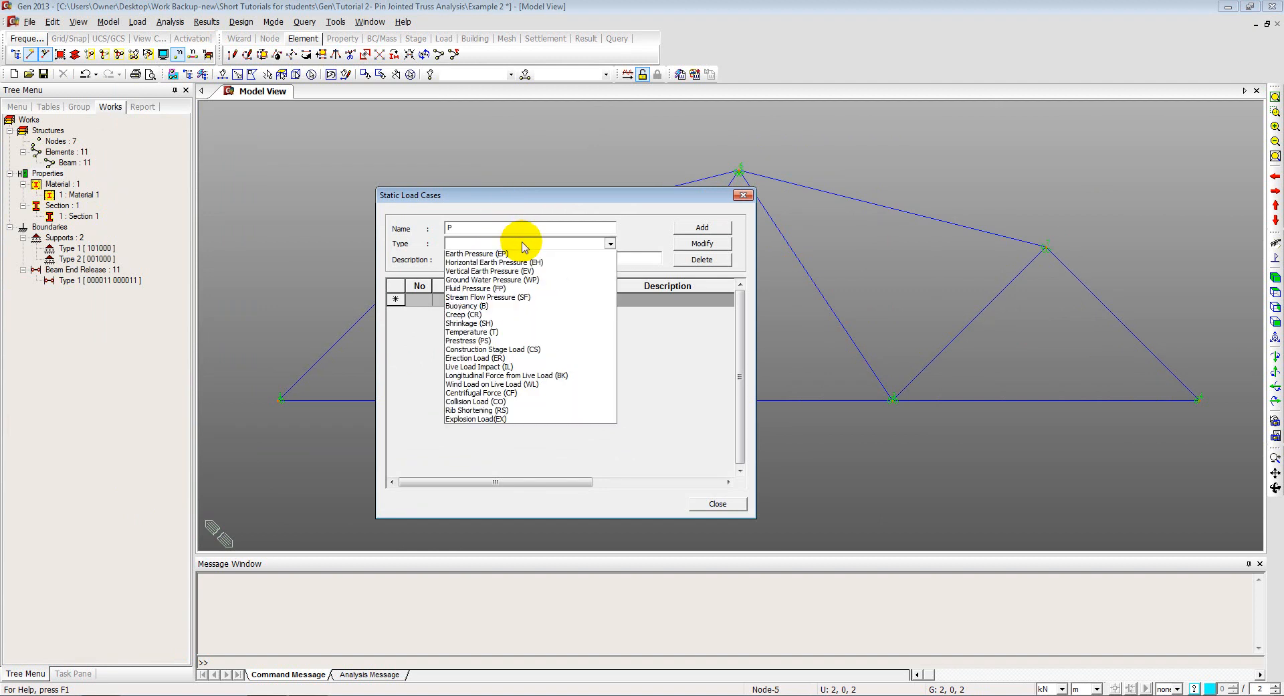
{"action": "left_click", "coordinate": [508, 253]}
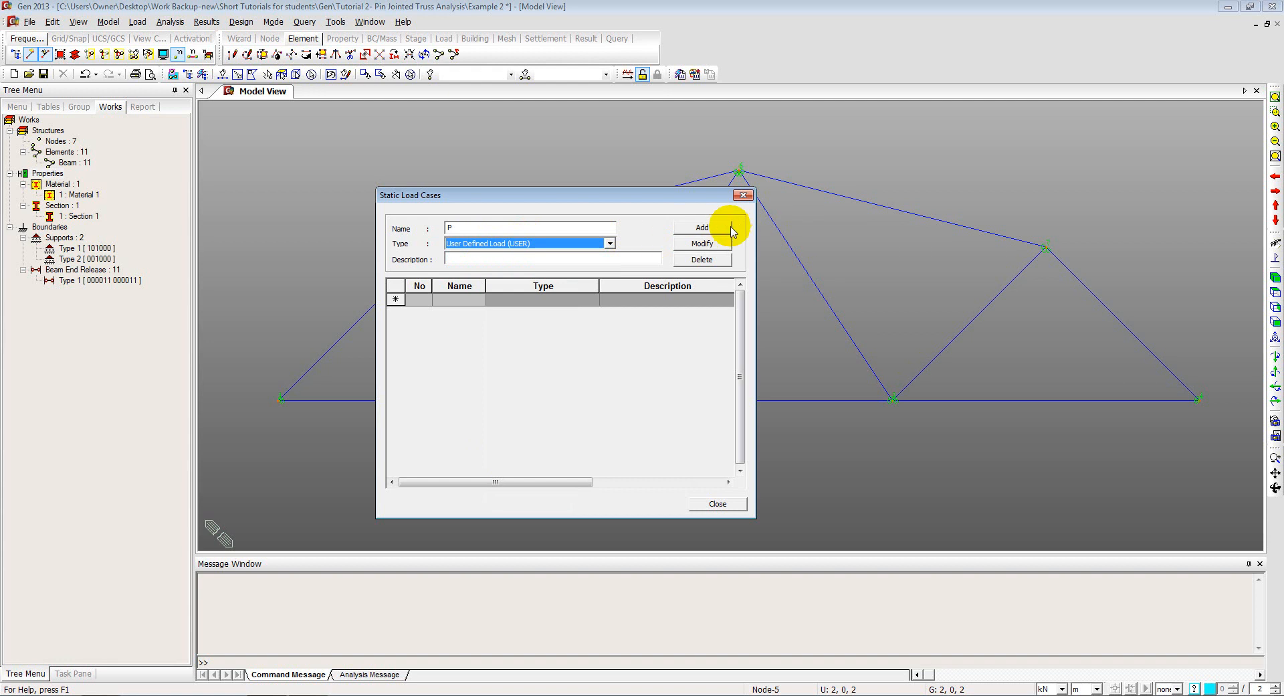
{"action": "left_click", "coordinate": [709, 228]}
{"action": "left_click", "coordinate": [744, 196]}
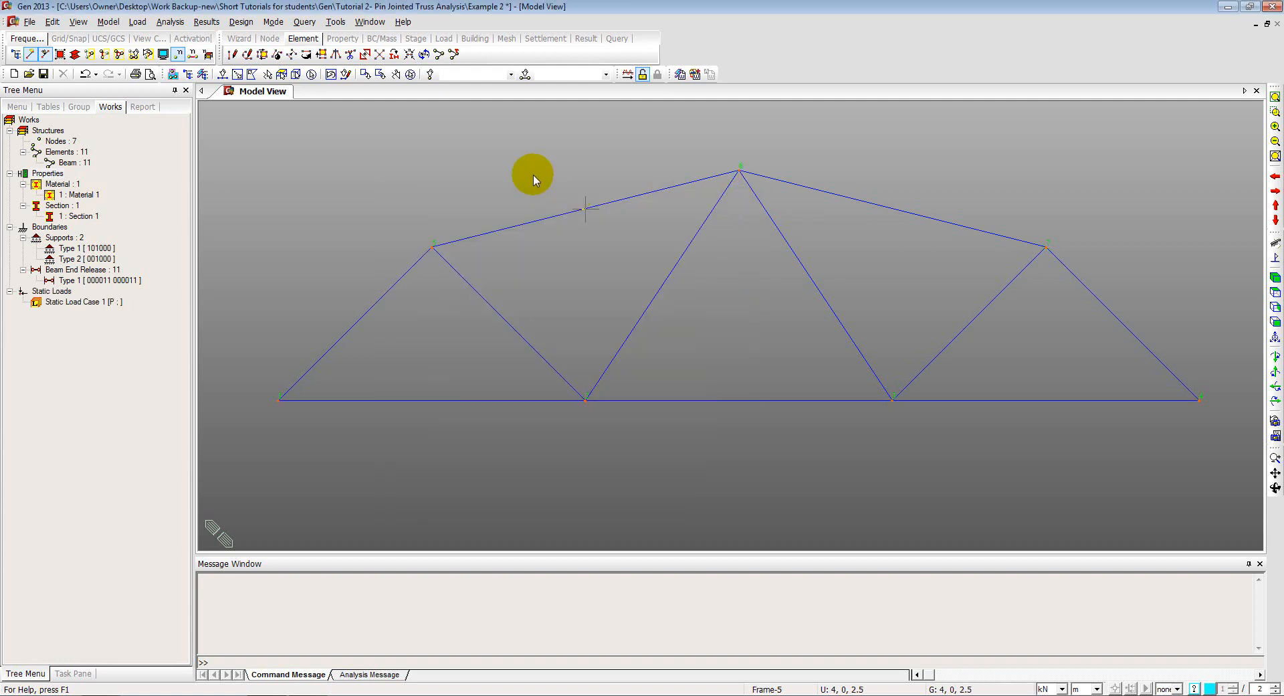
Step: Consult the loads in the PDF truss figure and add a nodal load of FZ -21 kN at bottom chord node C in load case P
{"action": "key", "text": "alt+Tab"}
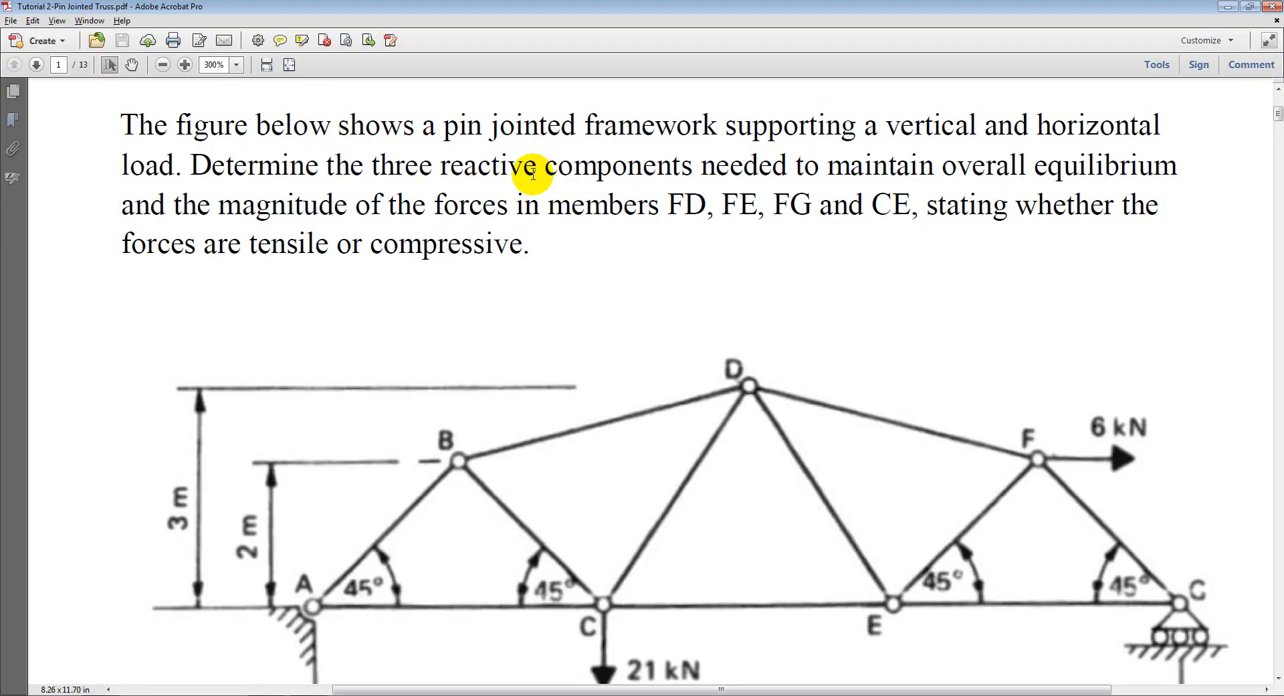
{"action": "scroll", "coordinate": [468, 465], "scroll_direction": "down", "scroll_amount": 1}
{"action": "scroll", "coordinate": [471, 465], "scroll_direction": "down", "scroll_amount": 1}
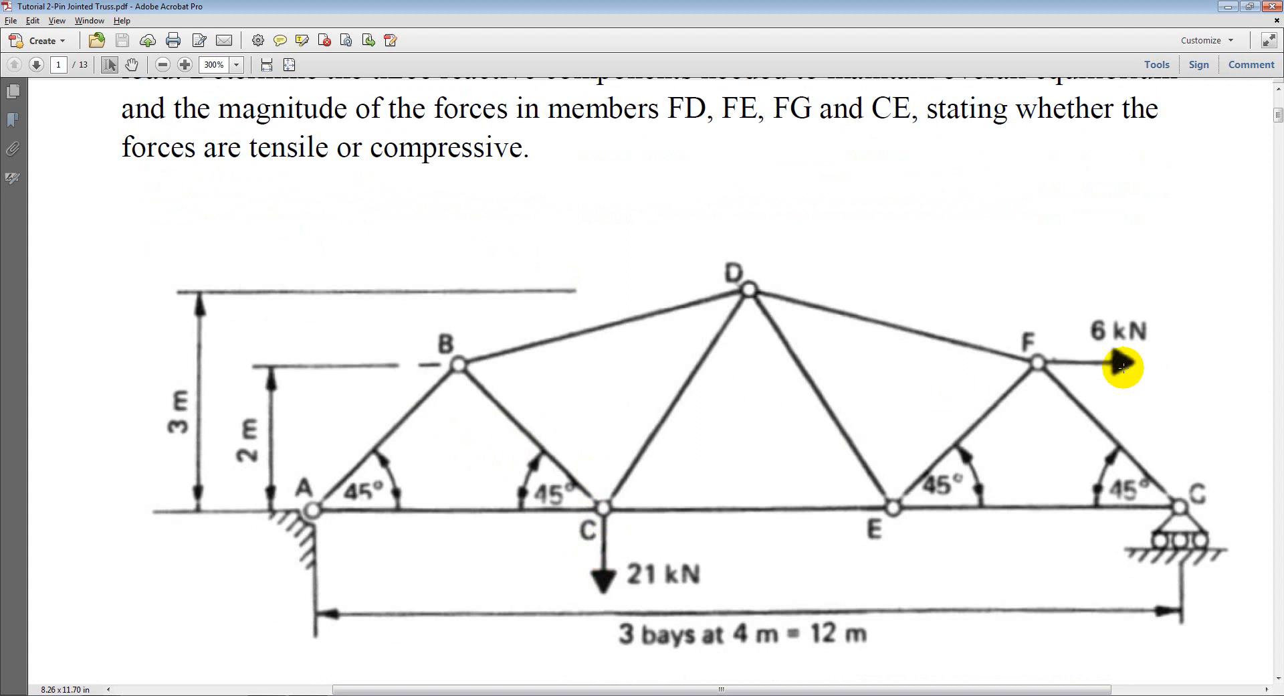
{"action": "key", "text": "alt+Tab"}
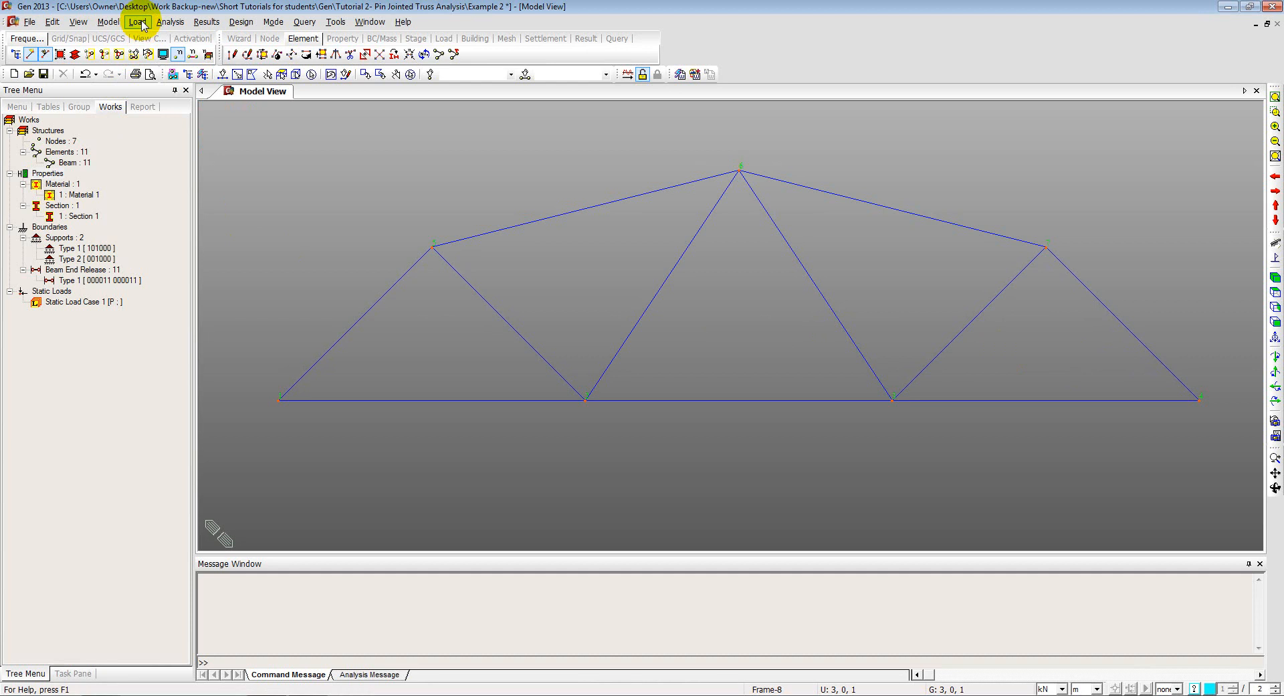
{"action": "left_click", "coordinate": [137, 22]}
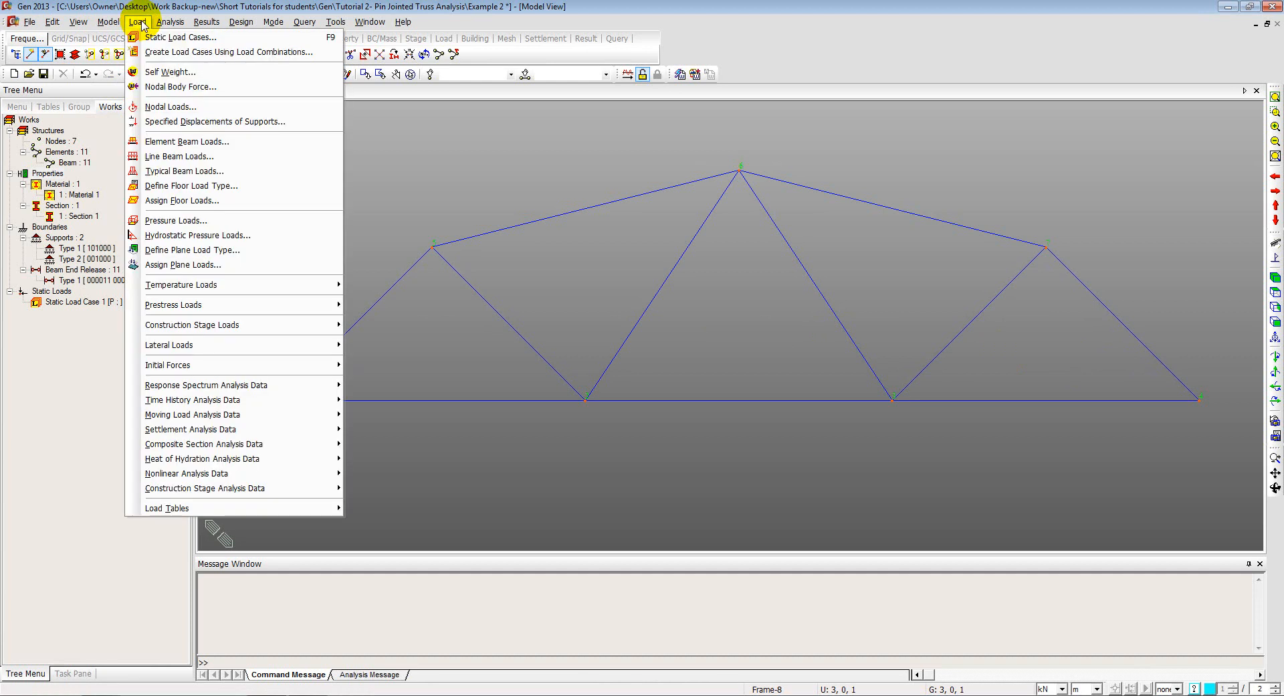
{"action": "left_click", "coordinate": [171, 107]}
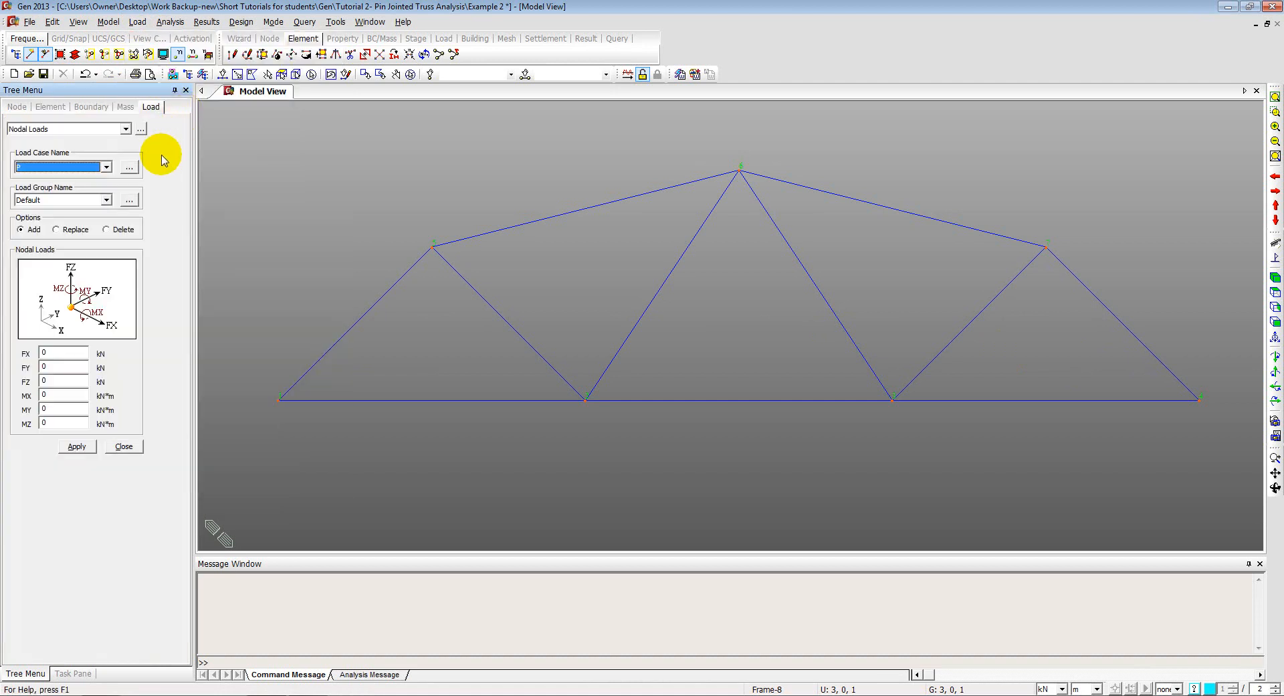
{"action": "double_click", "coordinate": [54, 380]}
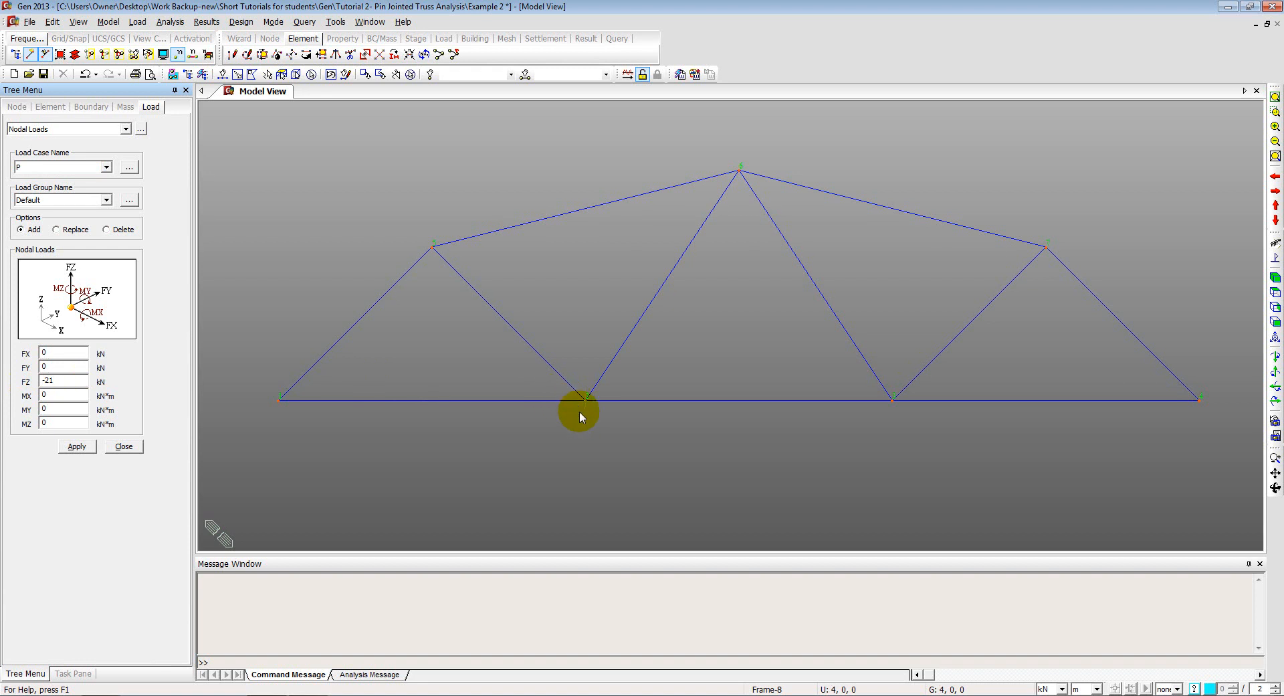
{"action": "left_click", "coordinate": [221, 74]}
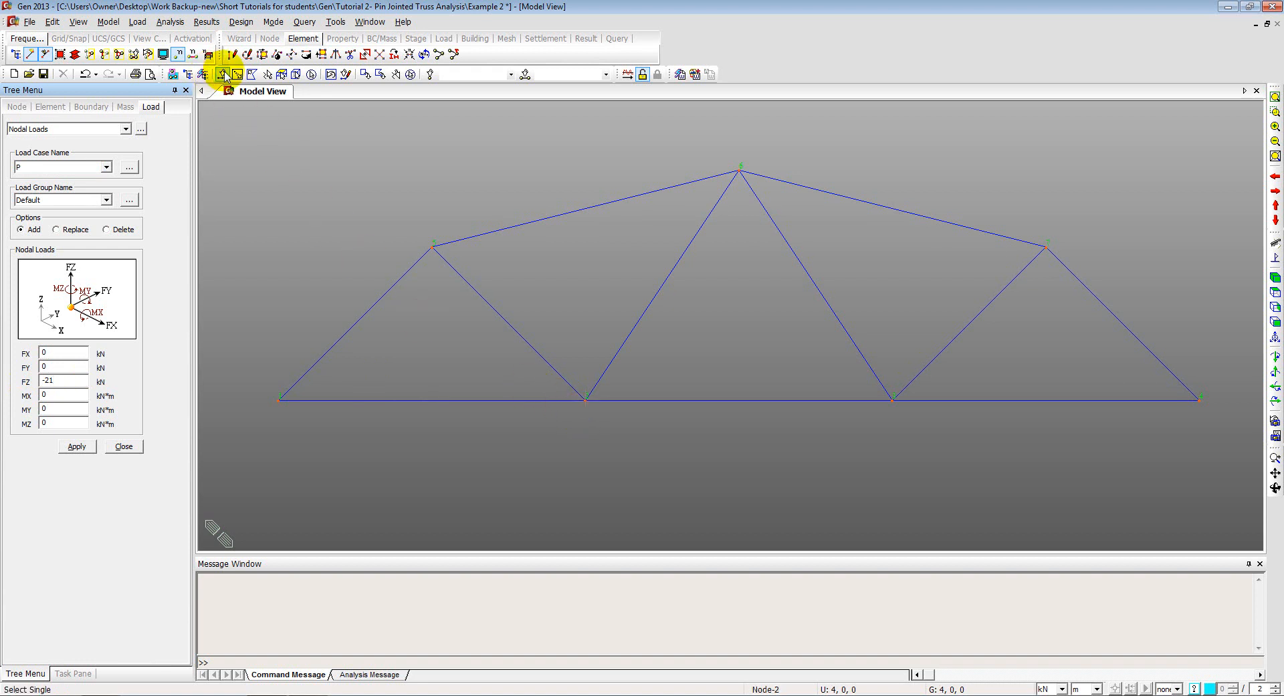
{"action": "left_click", "coordinate": [580, 392]}
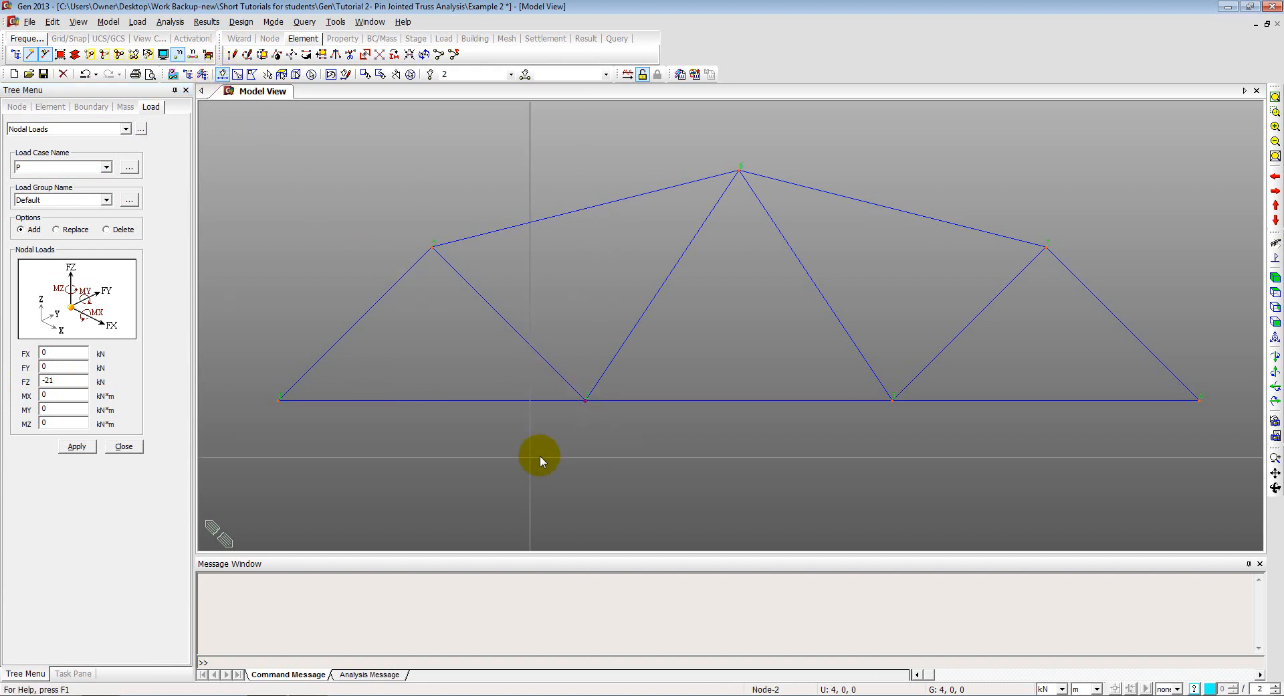
{"action": "left_click", "coordinate": [86, 447]}
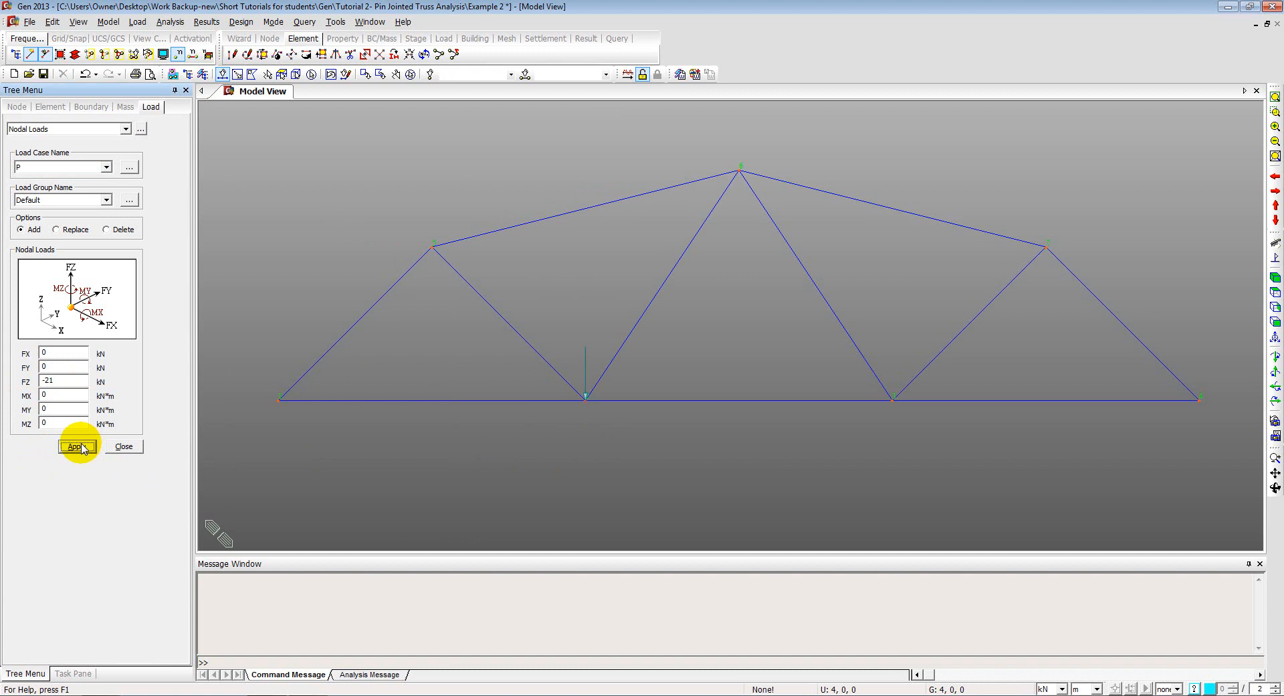
Step: Reset FZ to 0 and add a nodal load of FX 6 kN at upper node F in load case P
{"action": "left_click_drag", "start_coordinate": [67, 380], "coordinate": [1, 351]}
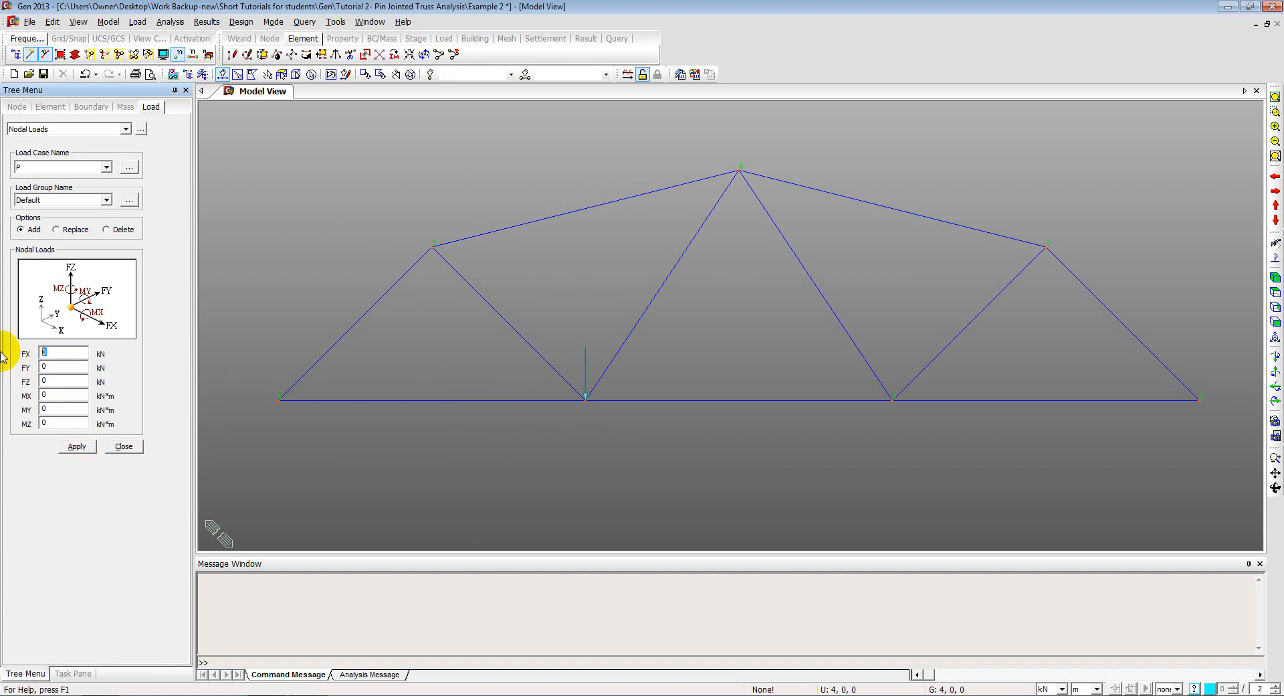
{"action": "type", "text": "6"}
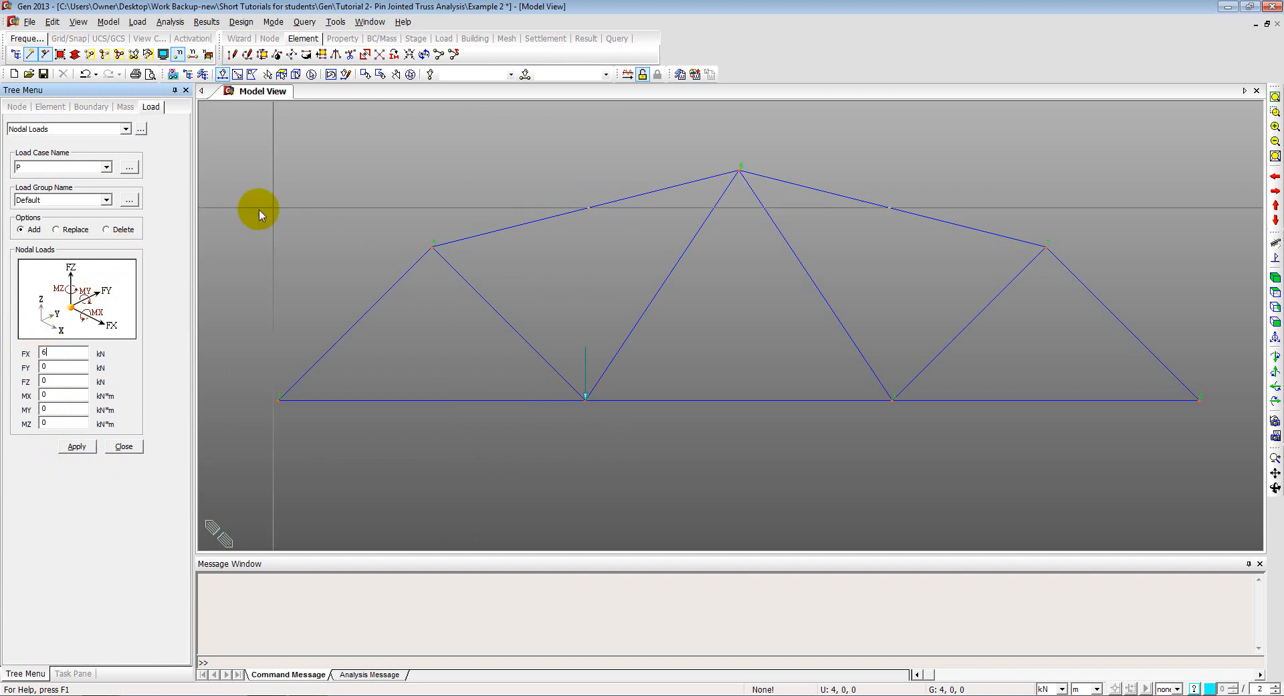
{"action": "left_click", "coordinate": [1045, 247]}
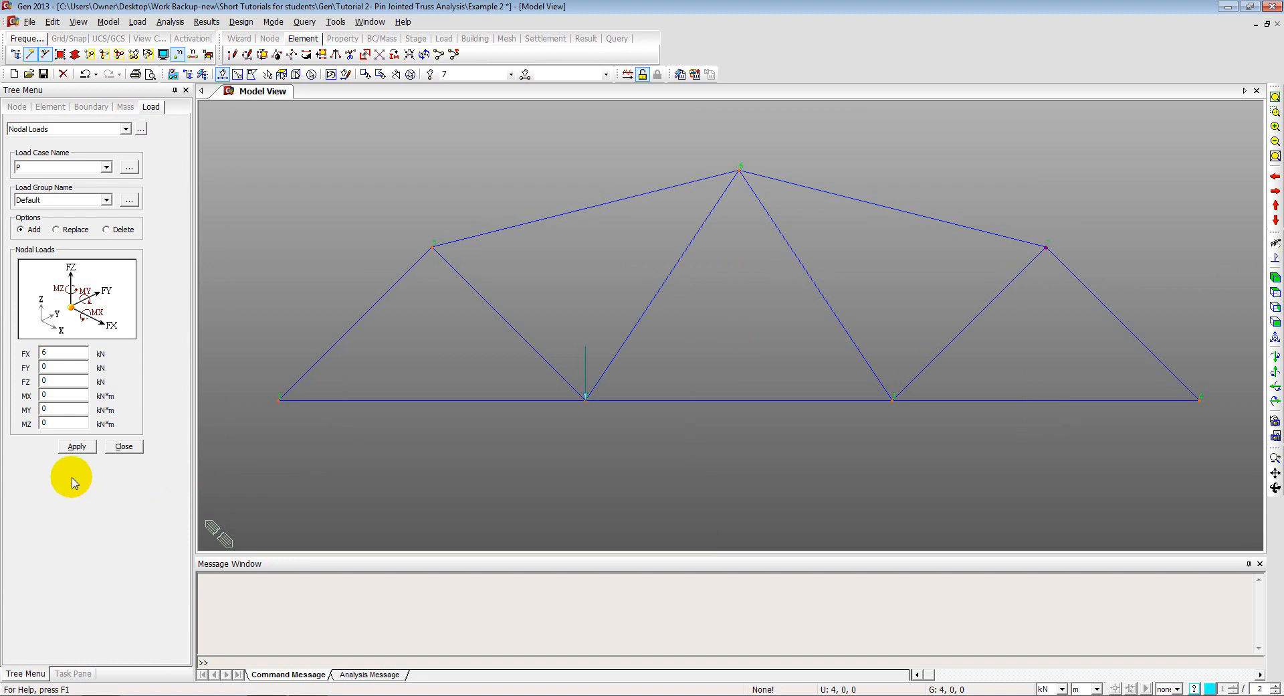
{"action": "left_click", "coordinate": [77, 447]}
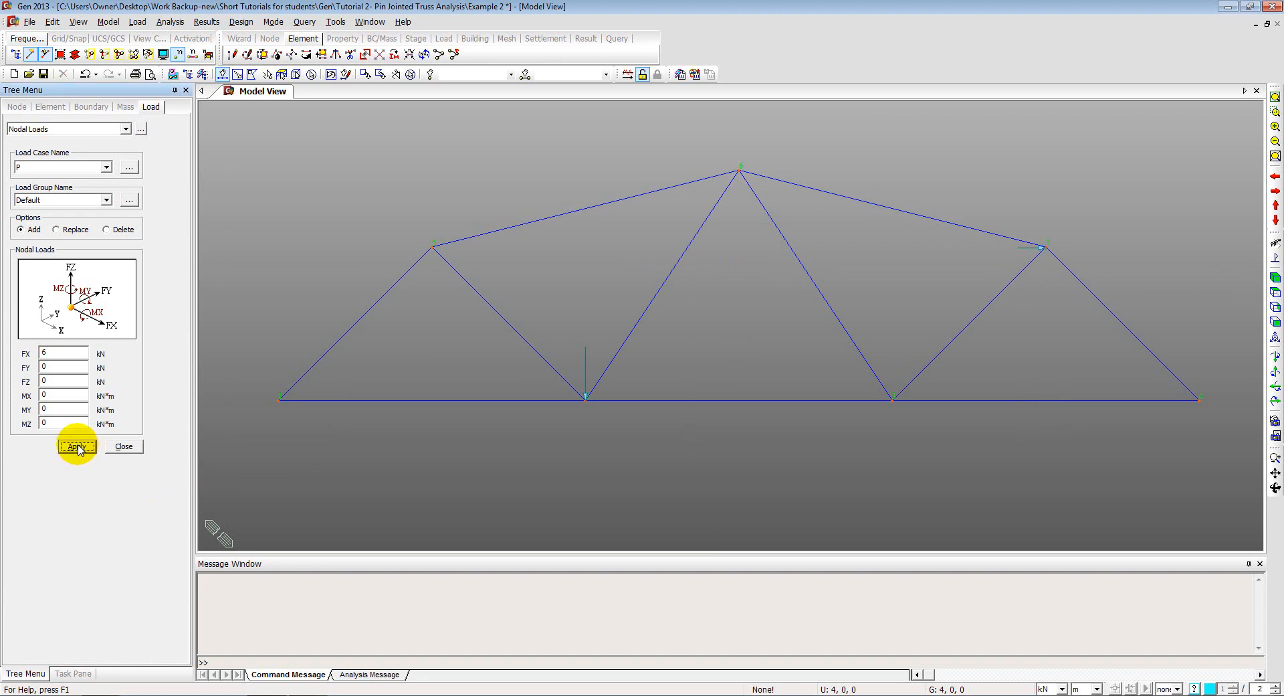
{"action": "left_click", "coordinate": [126, 448]}
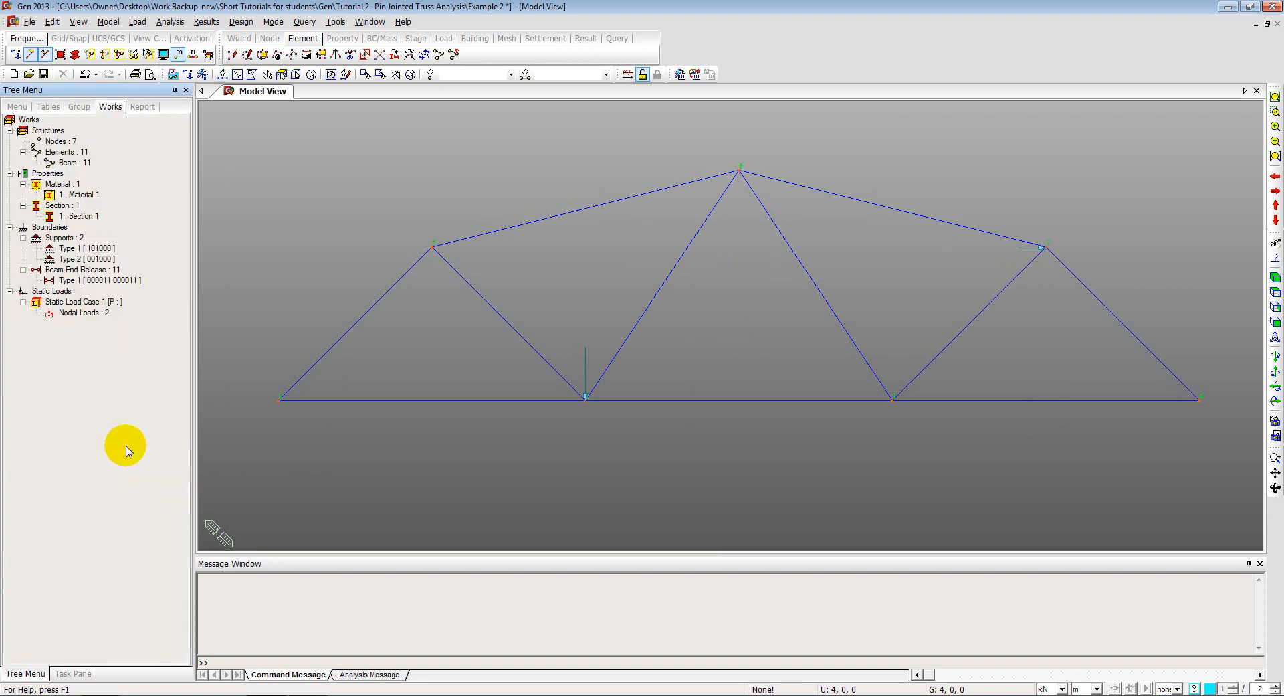
Step: Display the nodal loads of load case P with their values to check them, and hide them again
{"action": "right_click", "coordinate": [75, 316]}
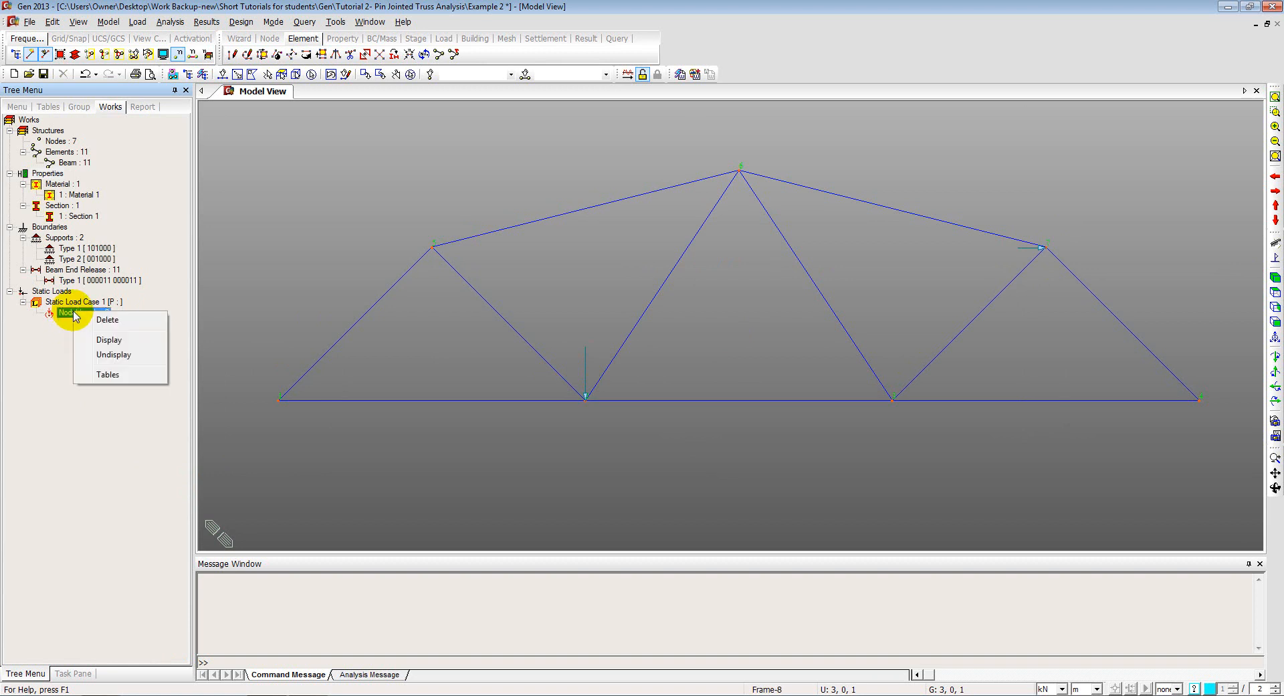
{"action": "left_click", "coordinate": [107, 345]}
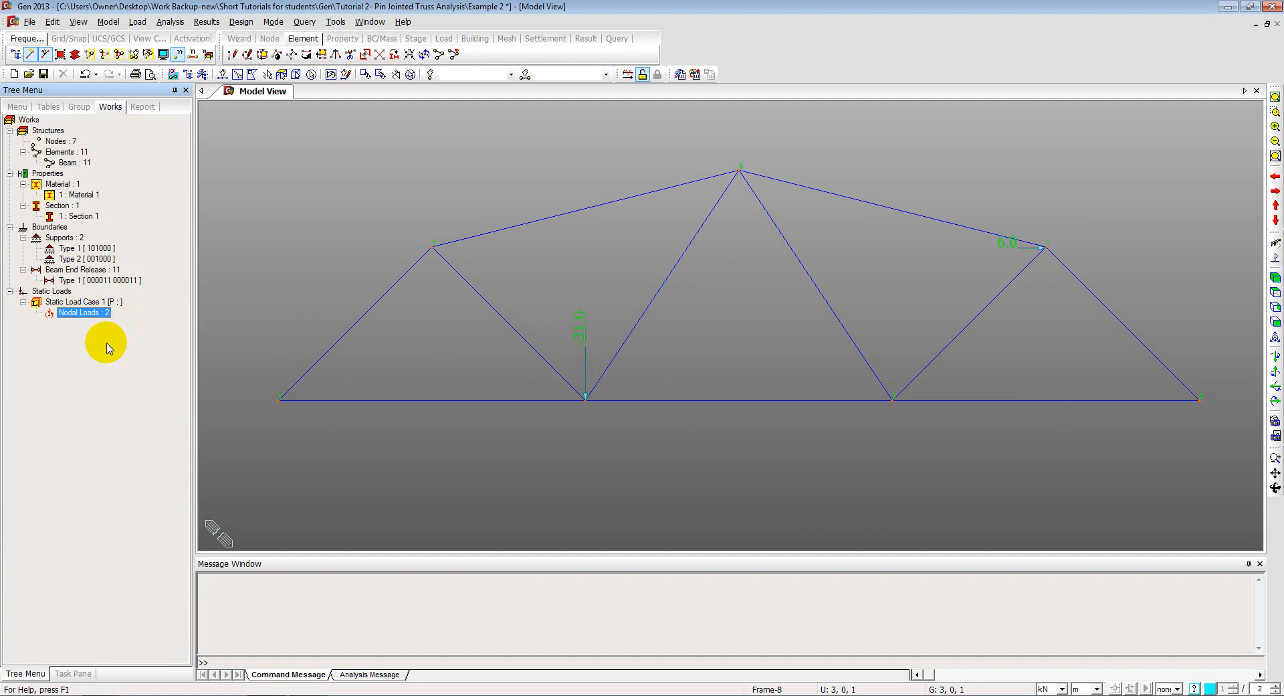
{"action": "right_click", "coordinate": [87, 317]}
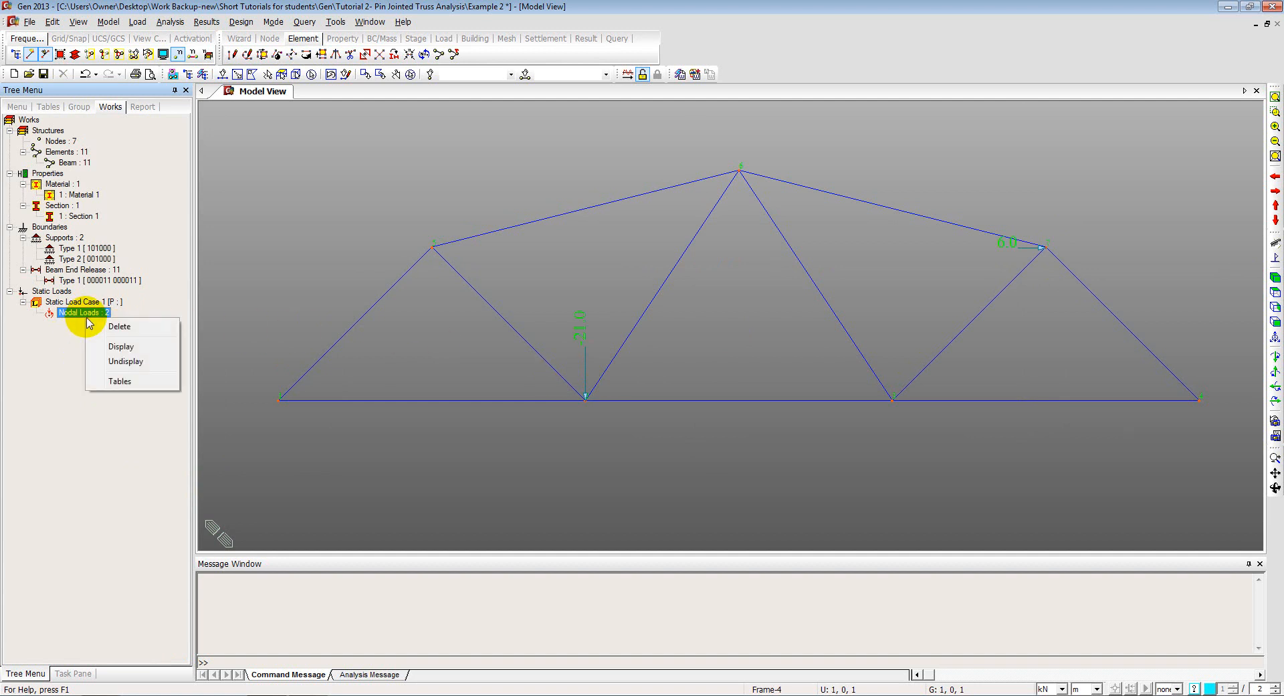
{"action": "left_click", "coordinate": [121, 362]}
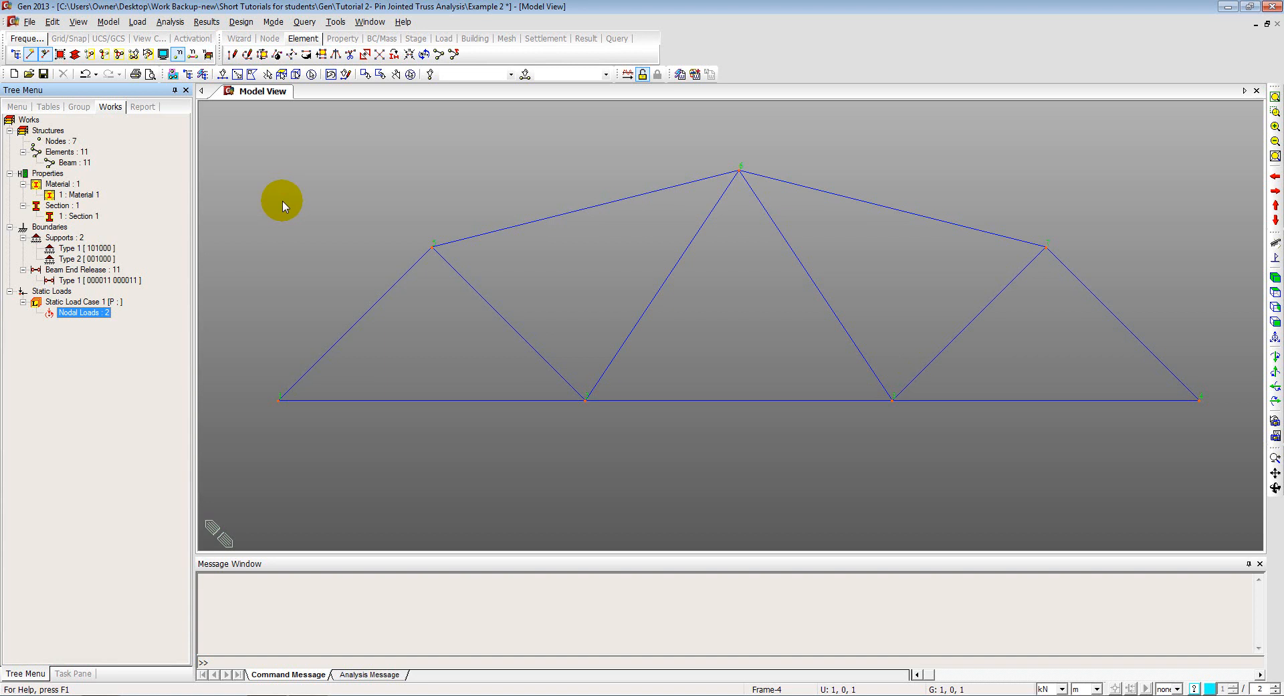
Step: Perform the analysis of the truss and highlight the warning notice at the end of the analysis messages
{"action": "left_click", "coordinate": [110, 22]}
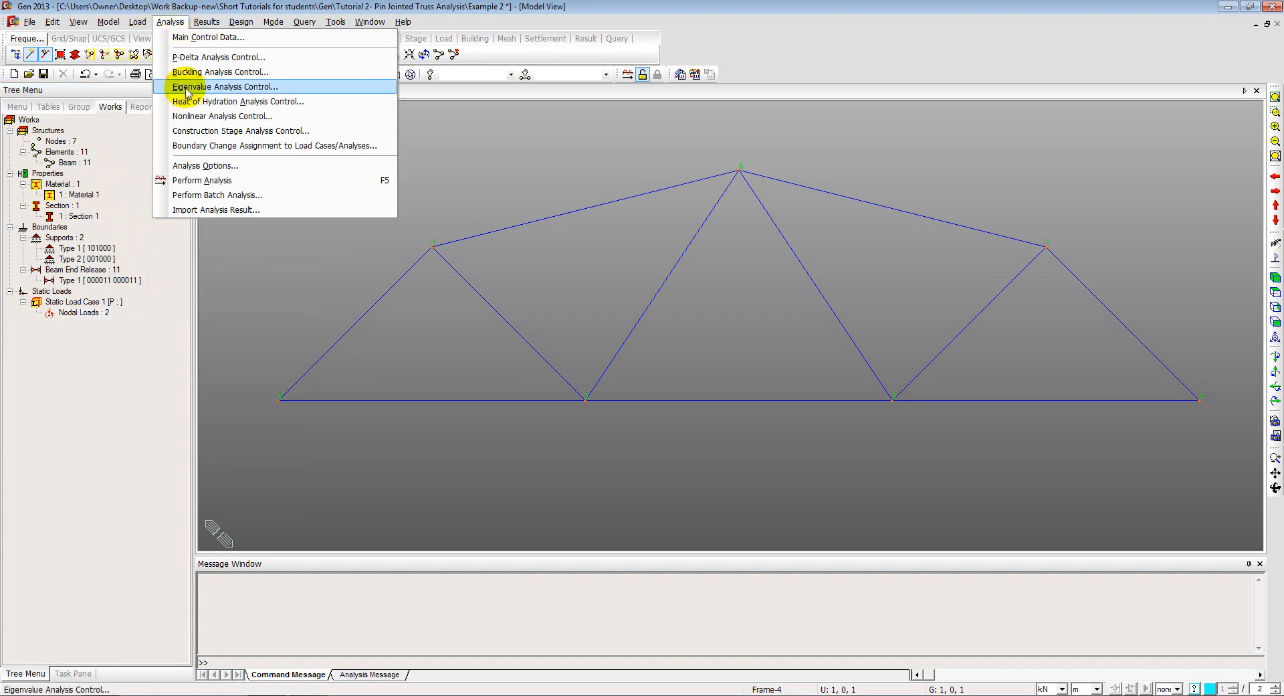
{"action": "left_click", "coordinate": [184, 180]}
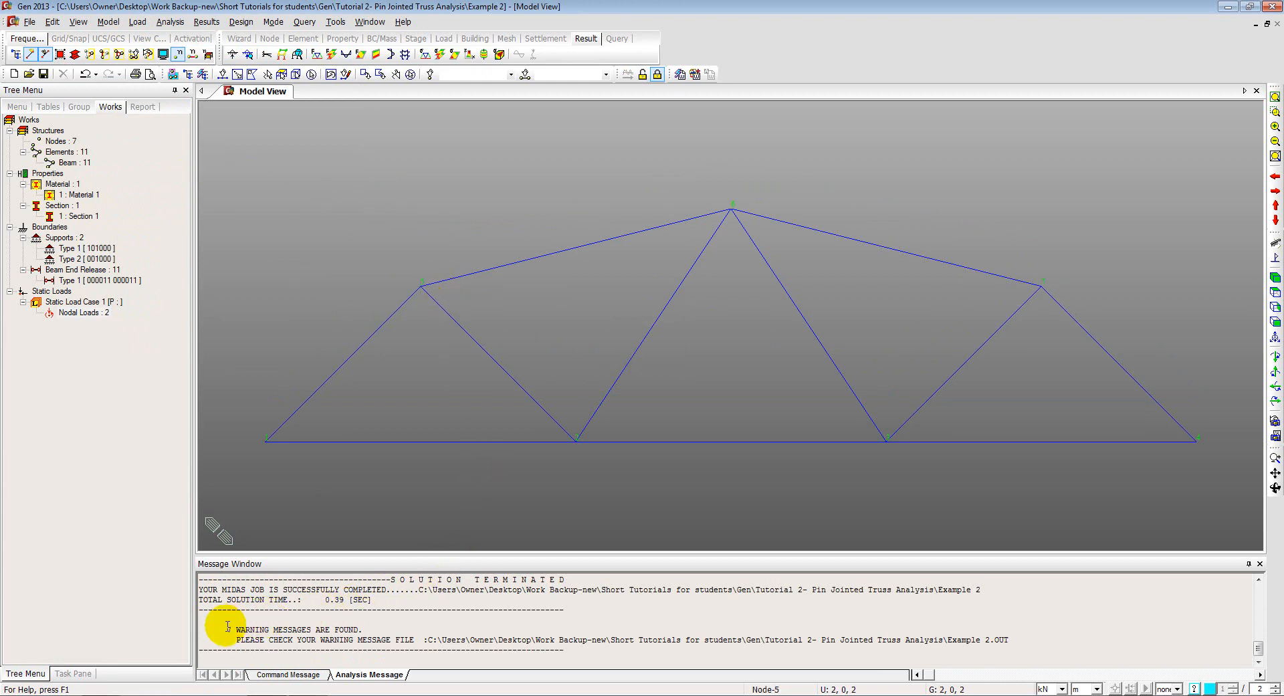
{"action": "left_click_drag", "start_coordinate": [221, 628], "coordinate": [415, 636]}
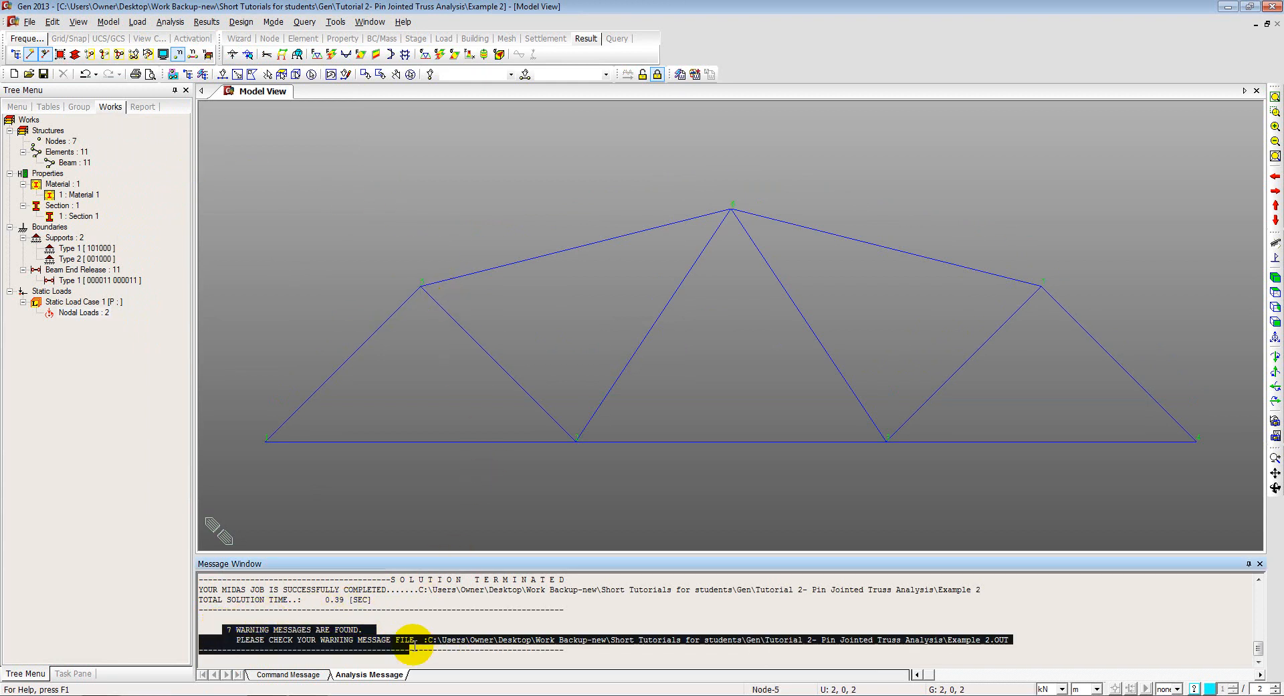
Step: Review the node warnings in the analysis messages against the truss nodes, and shrink the message area to enlarge the model view
{"action": "left_click", "coordinate": [409, 621]}
{"action": "scroll", "coordinate": [410, 622], "scroll_direction": "up", "scroll_amount": 5}
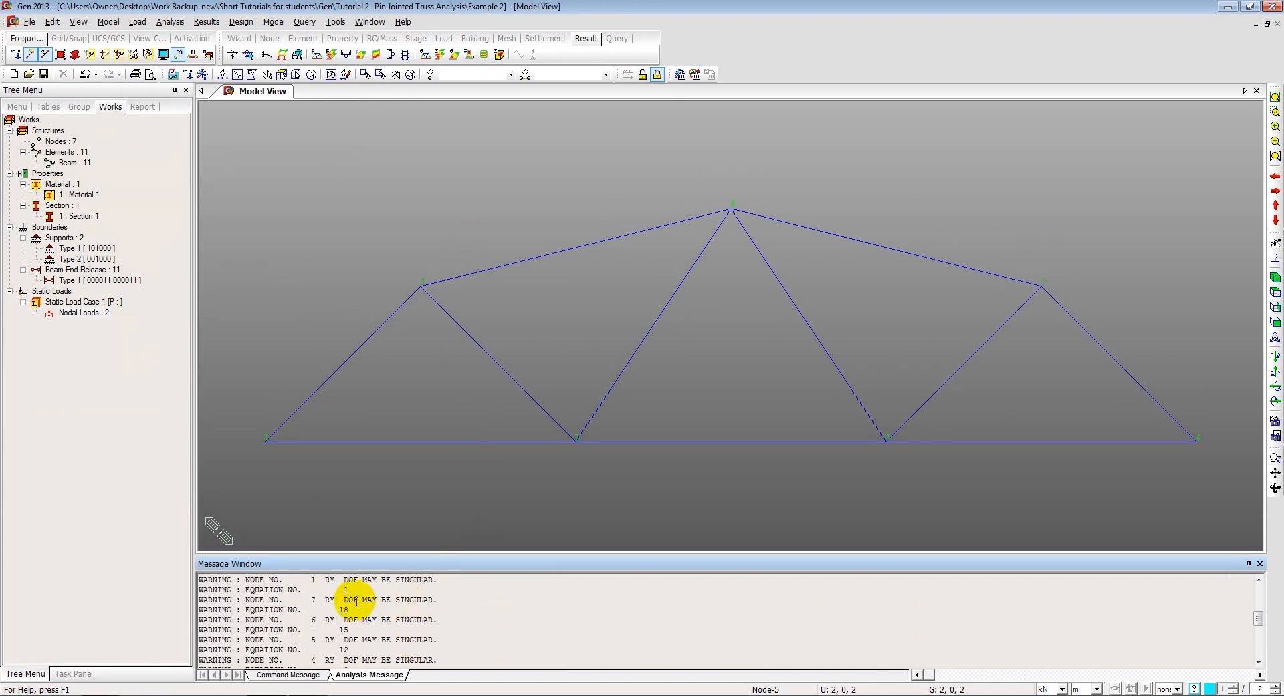
{"action": "scroll", "coordinate": [355, 600], "scroll_direction": "up", "scroll_amount": 1}
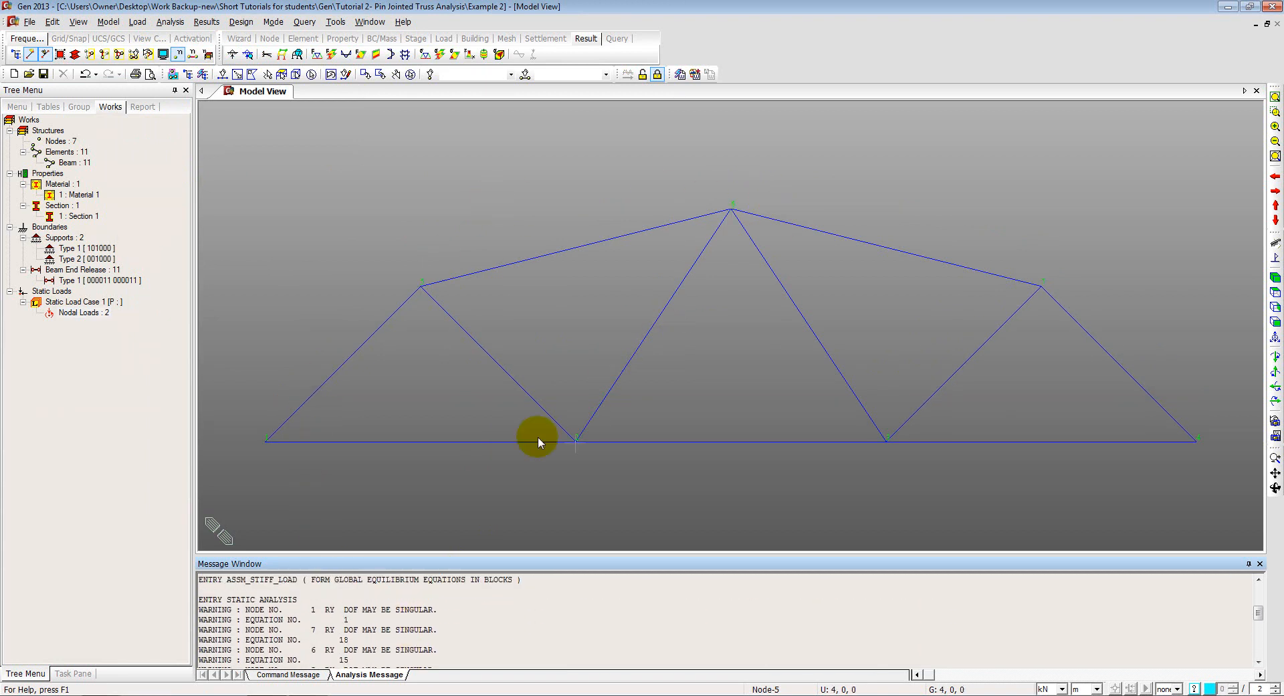
{"action": "scroll", "coordinate": [428, 554], "scroll_direction": "down", "scroll_amount": 1}
{"action": "scroll", "coordinate": [425, 549], "scroll_direction": "down", "scroll_amount": 8}
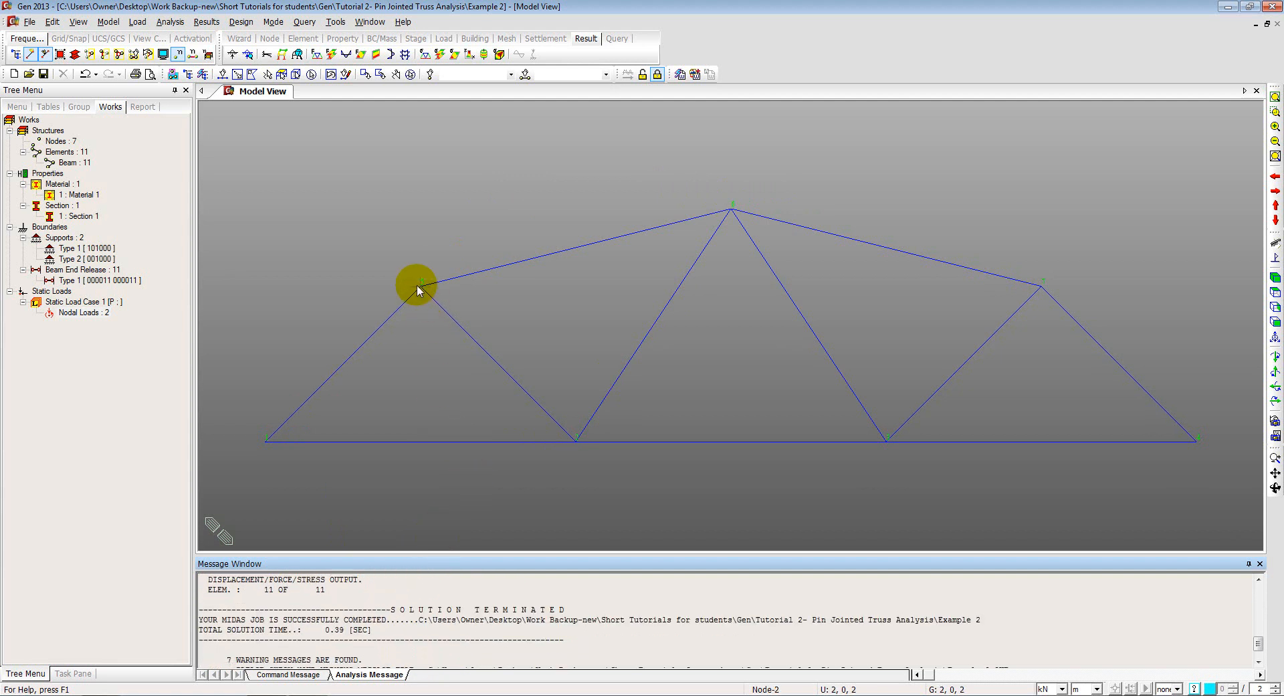
{"action": "mouse_move", "coordinate": [416, 286]}
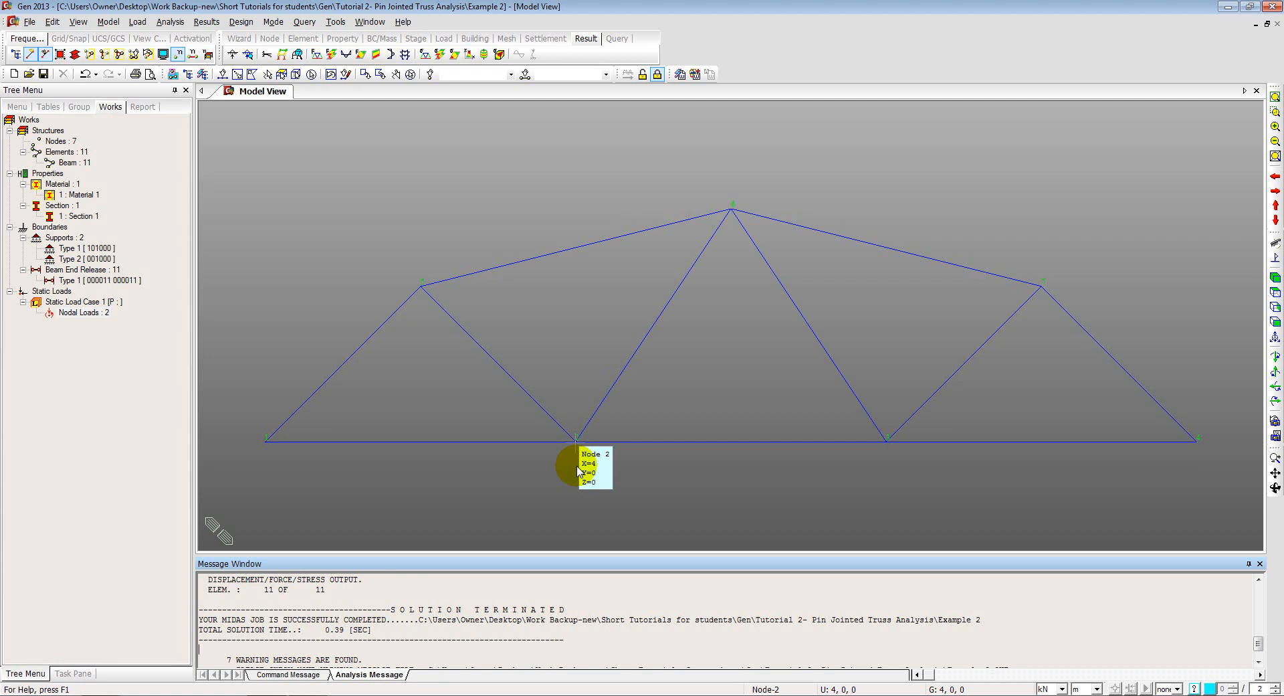
{"action": "left_click", "coordinate": [456, 631]}
{"action": "scroll", "coordinate": [456, 631], "scroll_direction": "down", "scroll_amount": 1}
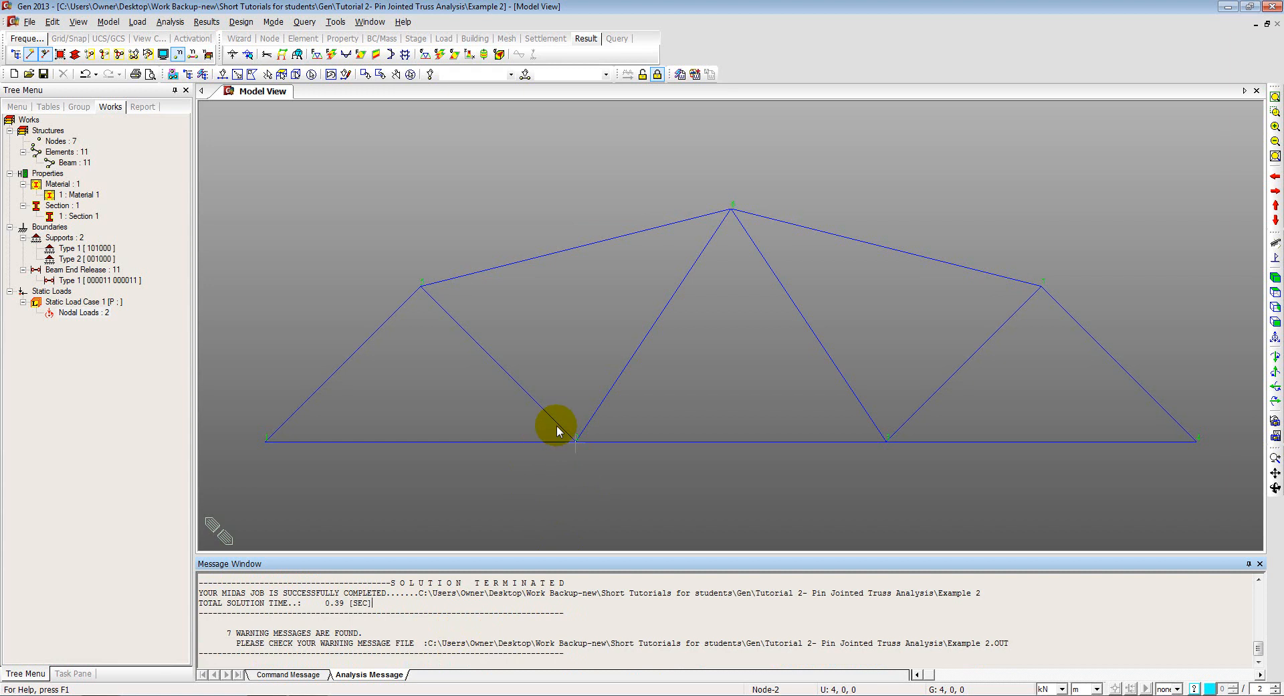
{"action": "mouse_move", "coordinate": [512, 448]}
{"action": "left_click_drag", "start_coordinate": [533, 556], "coordinate": [533, 583]}
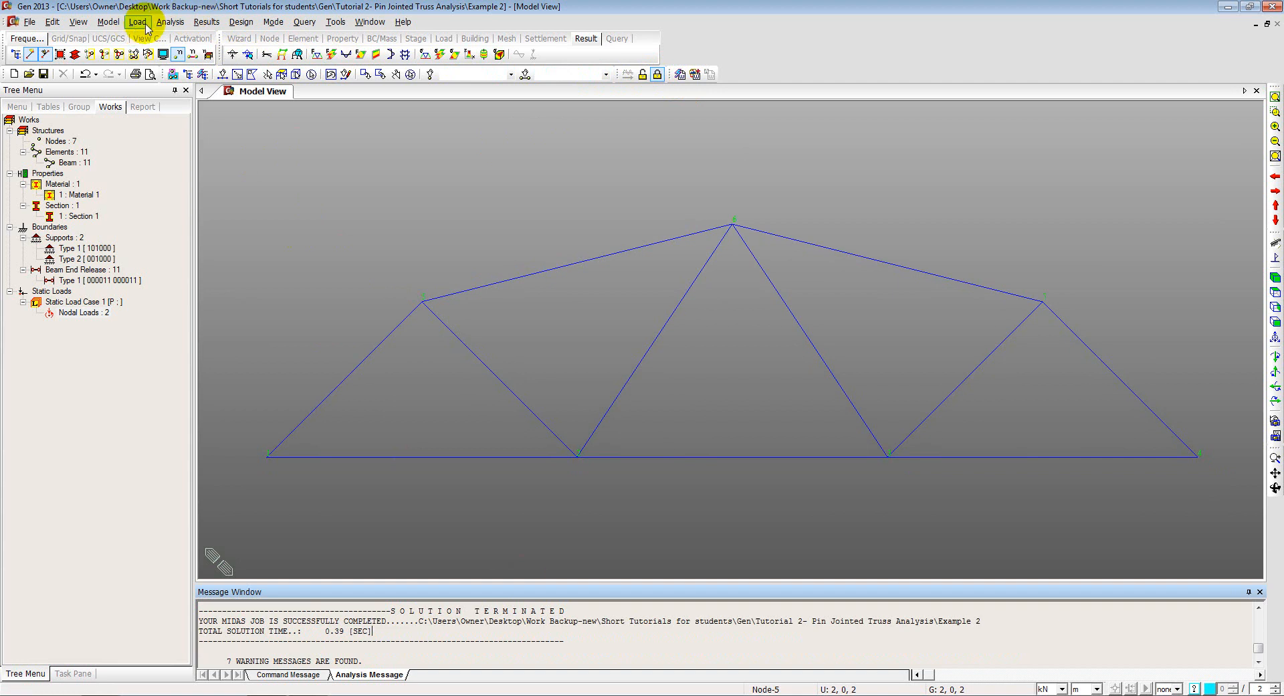
Step: Display the FXYZ reaction forces of load case P on the truss with values shown to 2 decimal points
{"action": "left_click", "coordinate": [207, 22]}
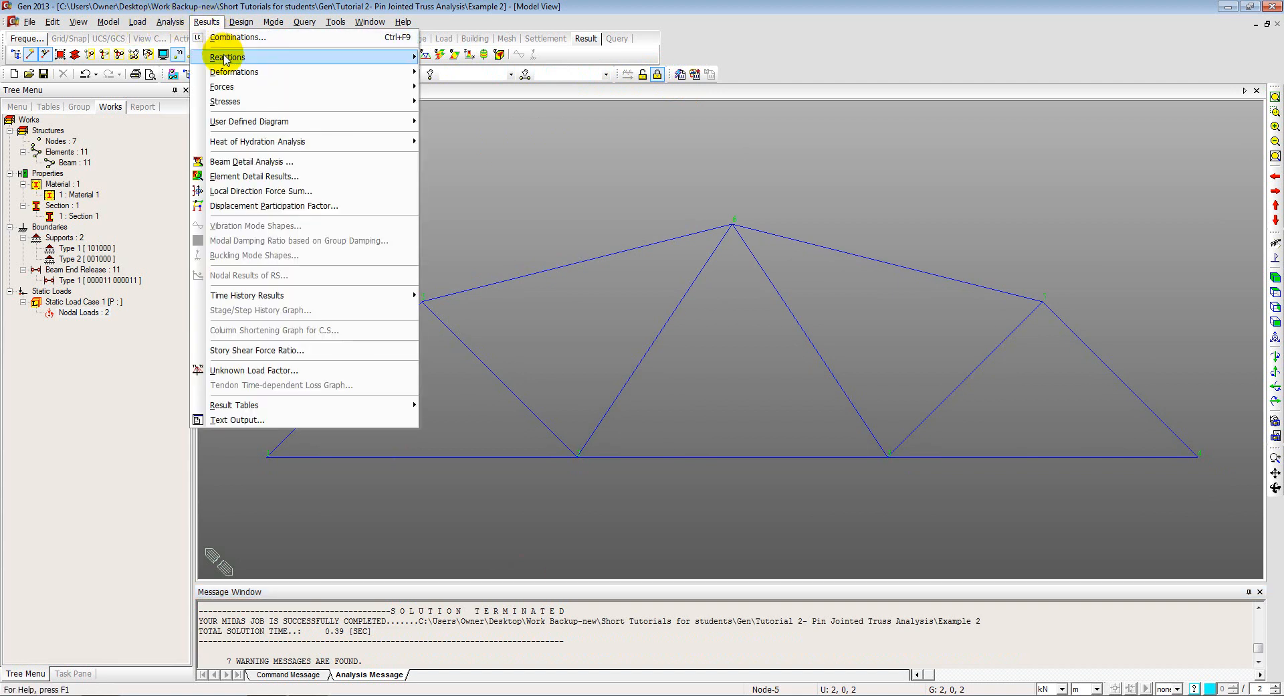
{"action": "mouse_move", "coordinate": [232, 58]}
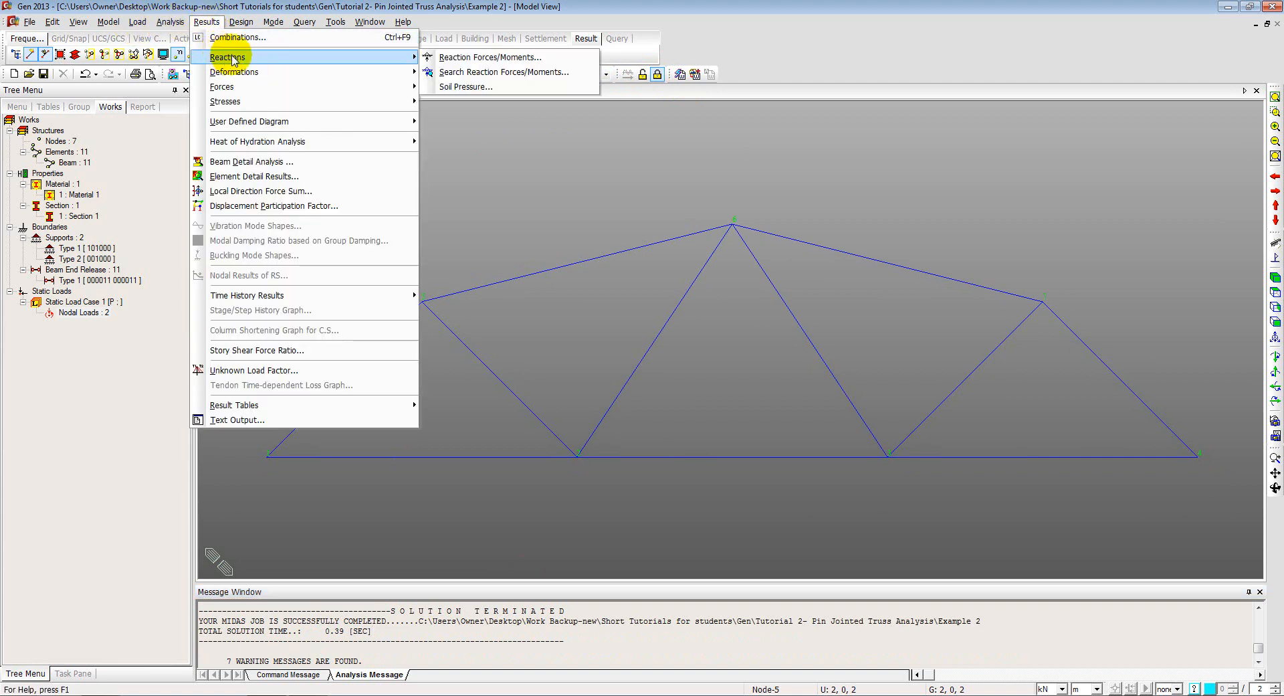
{"action": "left_click", "coordinate": [476, 58]}
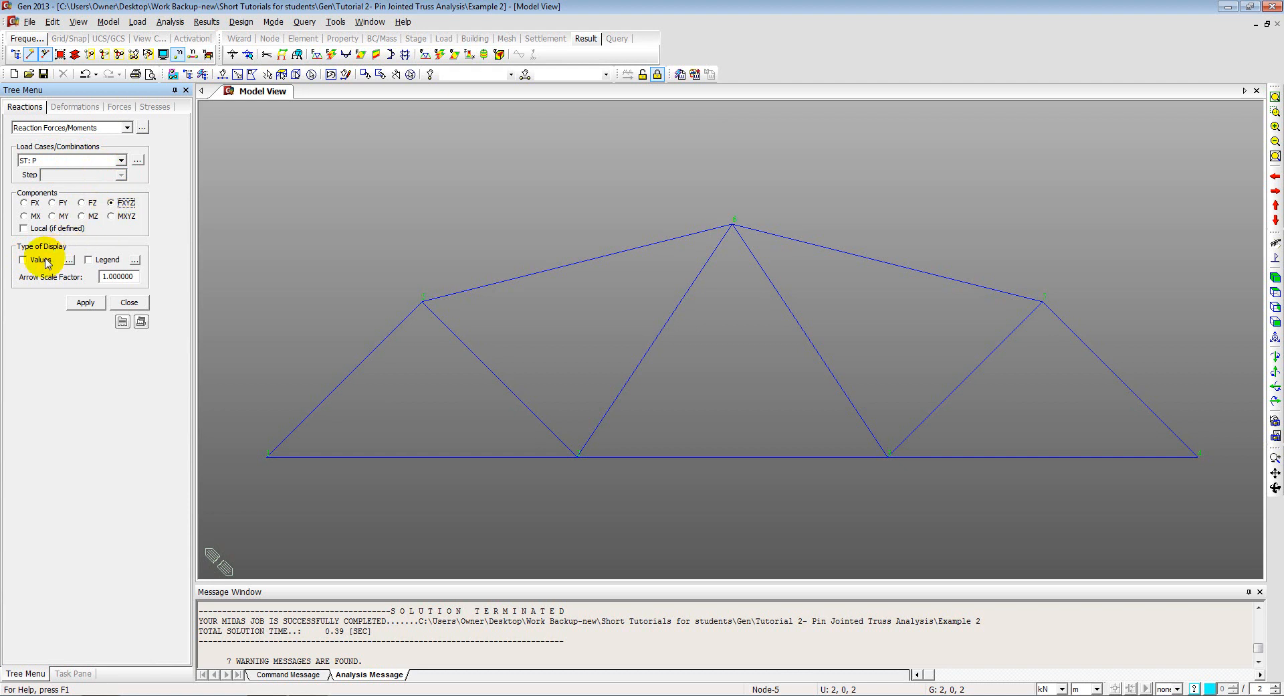
{"action": "left_click", "coordinate": [24, 259]}
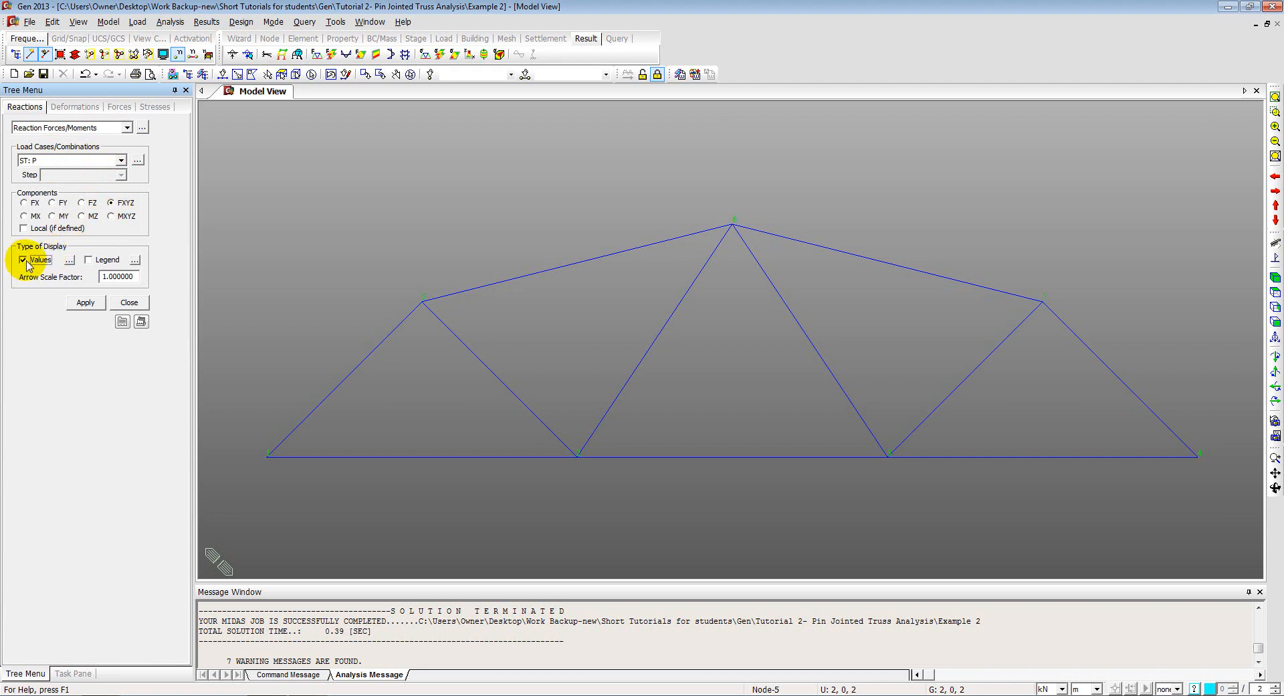
{"action": "left_click", "coordinate": [69, 261]}
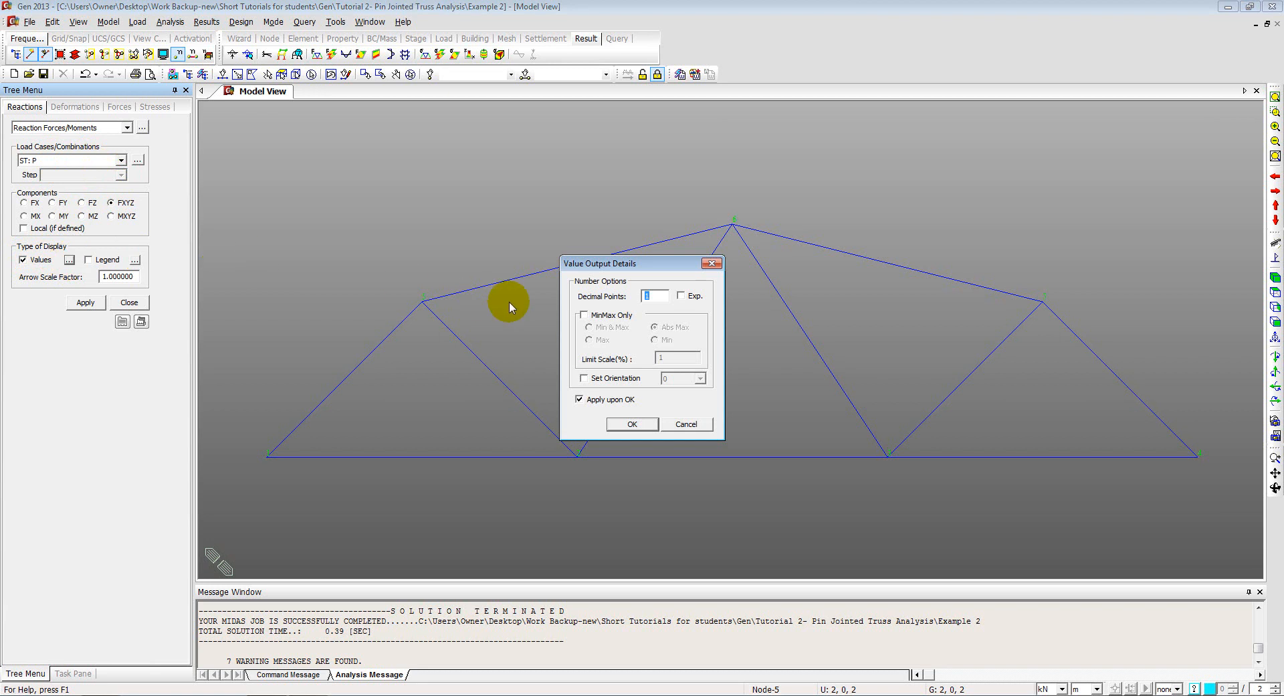
{"action": "type", "text": "2"}
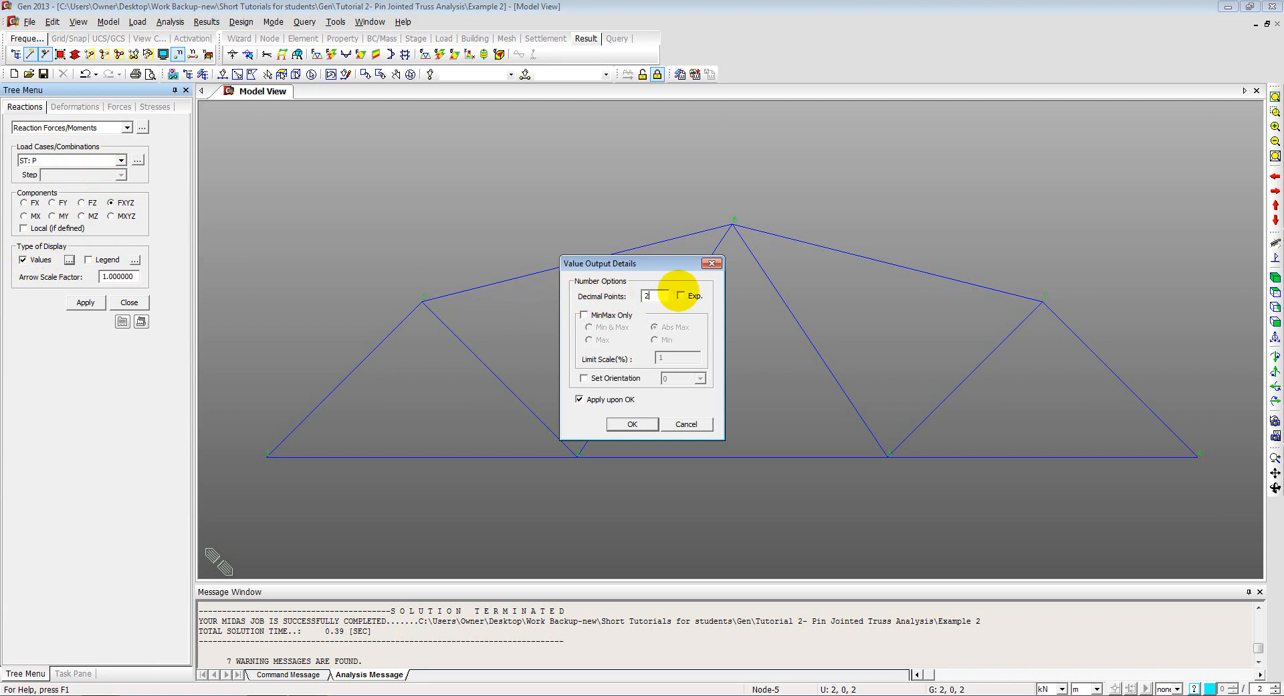
{"action": "left_click", "coordinate": [633, 424]}
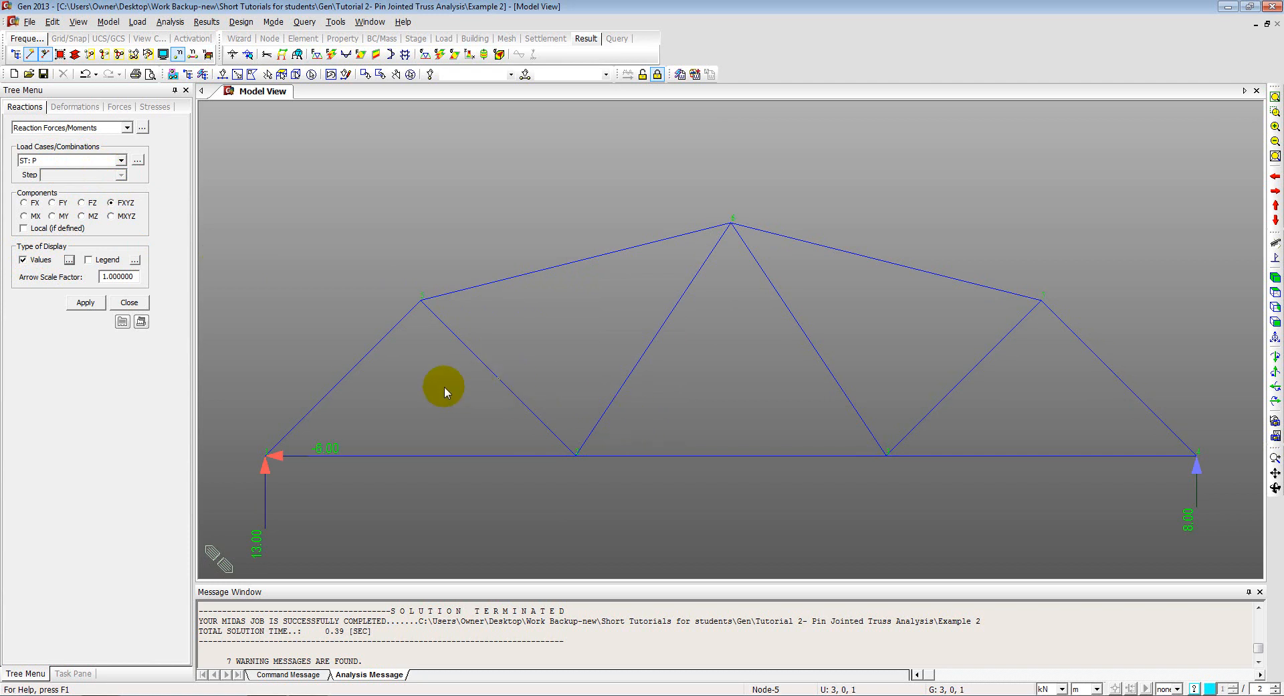
{"action": "middle_click_drag", "start_coordinate": [444, 387], "coordinate": [454, 312]}
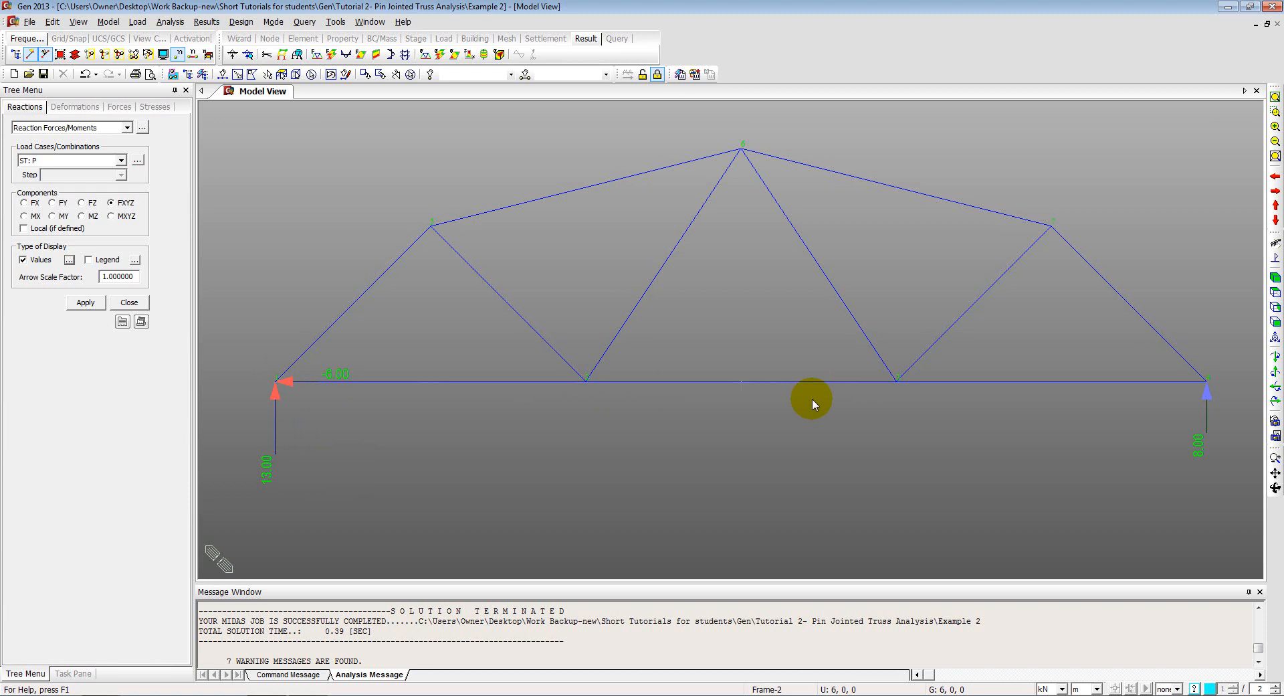
{"action": "mouse_move", "coordinate": [812, 400]}
Step: Switch to the tutorial PDF in Adobe Acrobat, compare the hand-calculated support reactions VG, VA and HA, and return to the Gen model
{"action": "key", "text": "alt+Tab"}
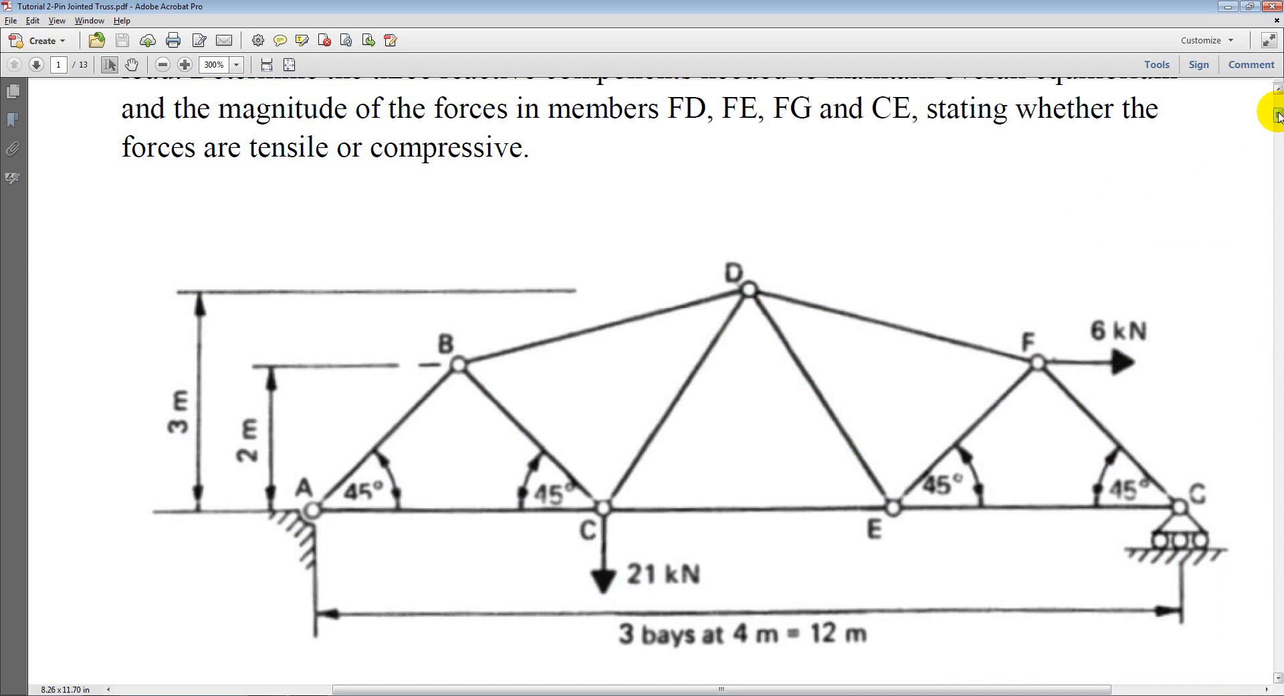
{"action": "left_click_drag", "start_coordinate": [1278, 114], "coordinate": [1278, 555]}
{"action": "scroll", "coordinate": [1026, 514], "scroll_direction": "down", "scroll_amount": 3, "text": "ctrl"}
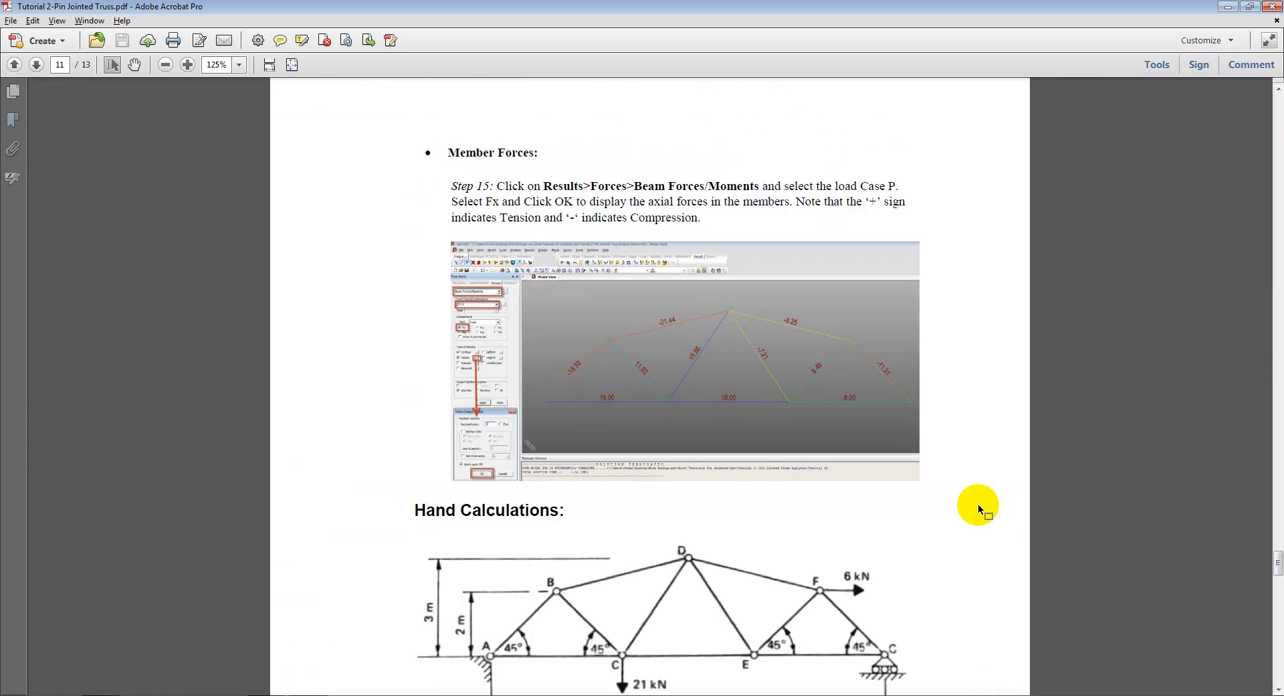
{"action": "scroll", "coordinate": [950, 488], "scroll_direction": "down", "scroll_amount": 5}
{"action": "scroll", "coordinate": [871, 392], "scroll_direction": "down", "scroll_amount": 1}
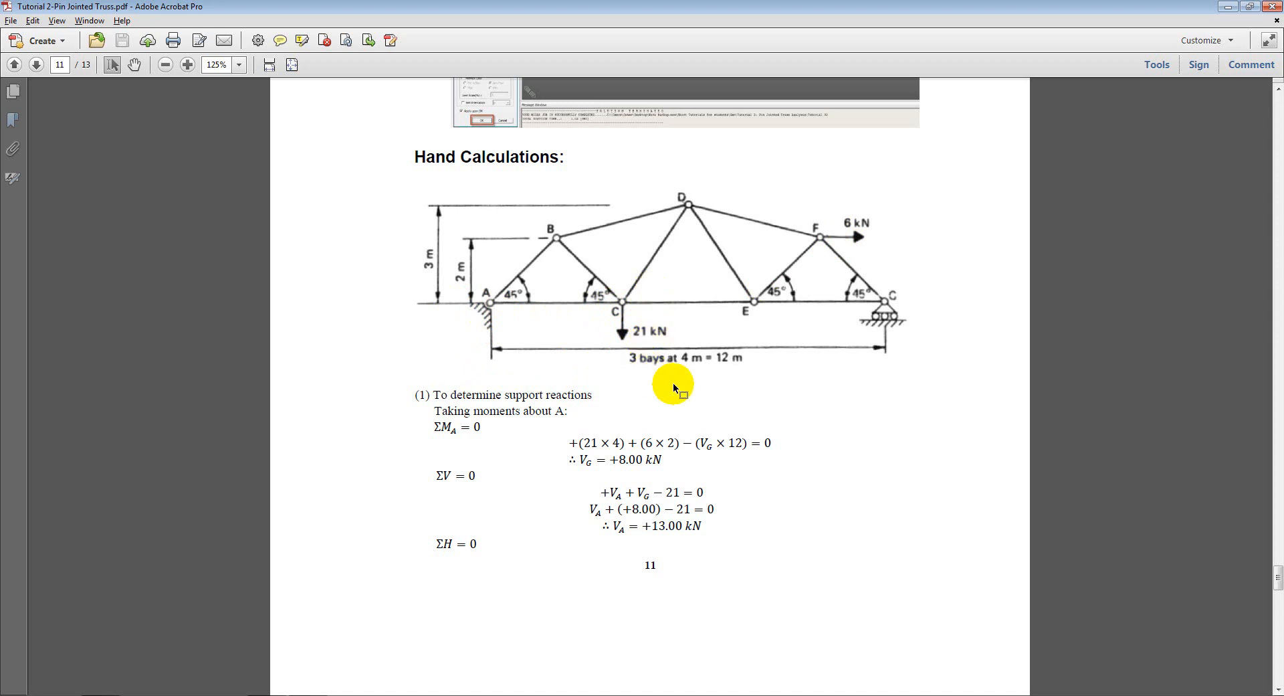
{"action": "scroll", "coordinate": [672, 383], "scroll_direction": "down", "scroll_amount": 10}
{"action": "scroll", "coordinate": [670, 379], "scroll_direction": "up", "scroll_amount": 2}
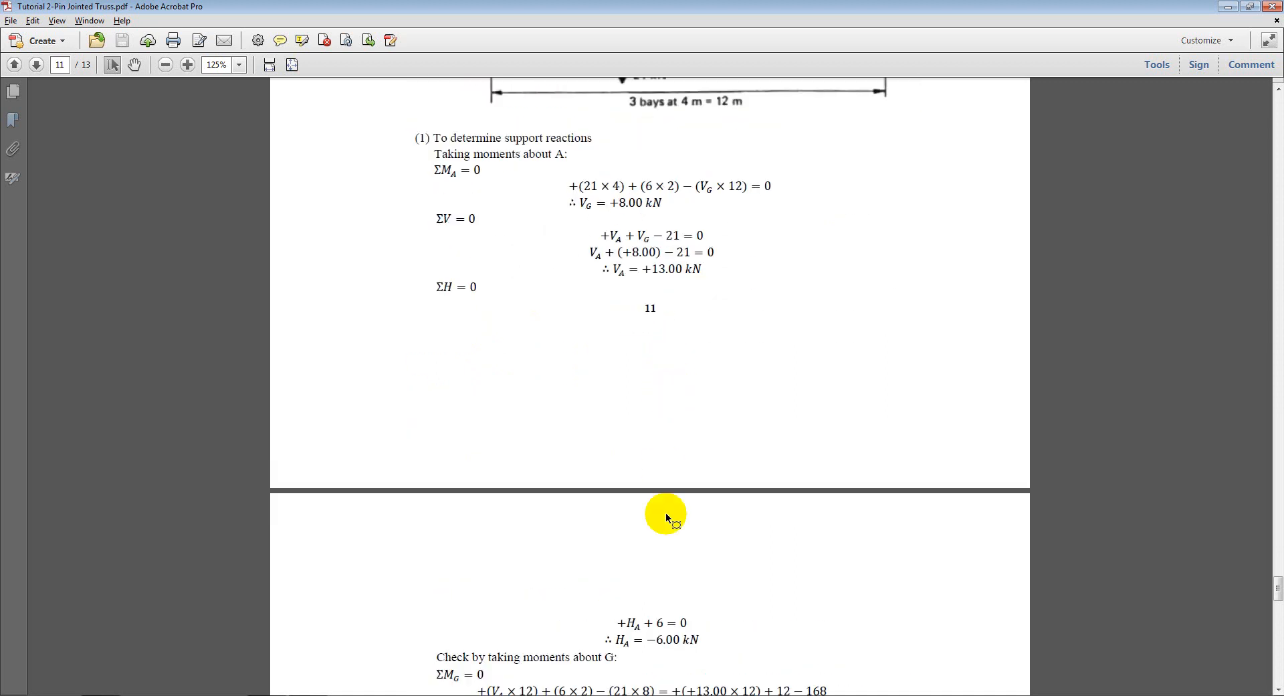
{"action": "left_click_drag", "start_coordinate": [644, 640], "coordinate": [676, 642]}
{"action": "scroll", "coordinate": [664, 588], "scroll_direction": "up", "scroll_amount": 4}
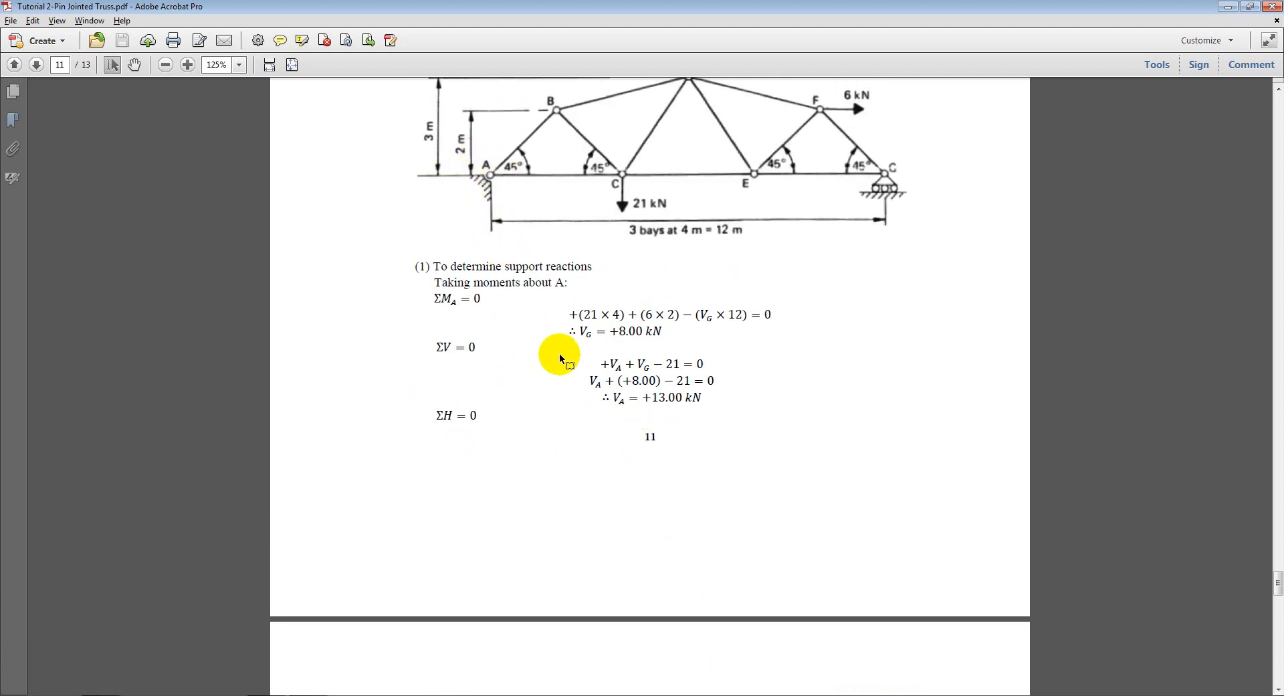
{"action": "scroll", "coordinate": [559, 352], "scroll_direction": "down", "scroll_amount": 7}
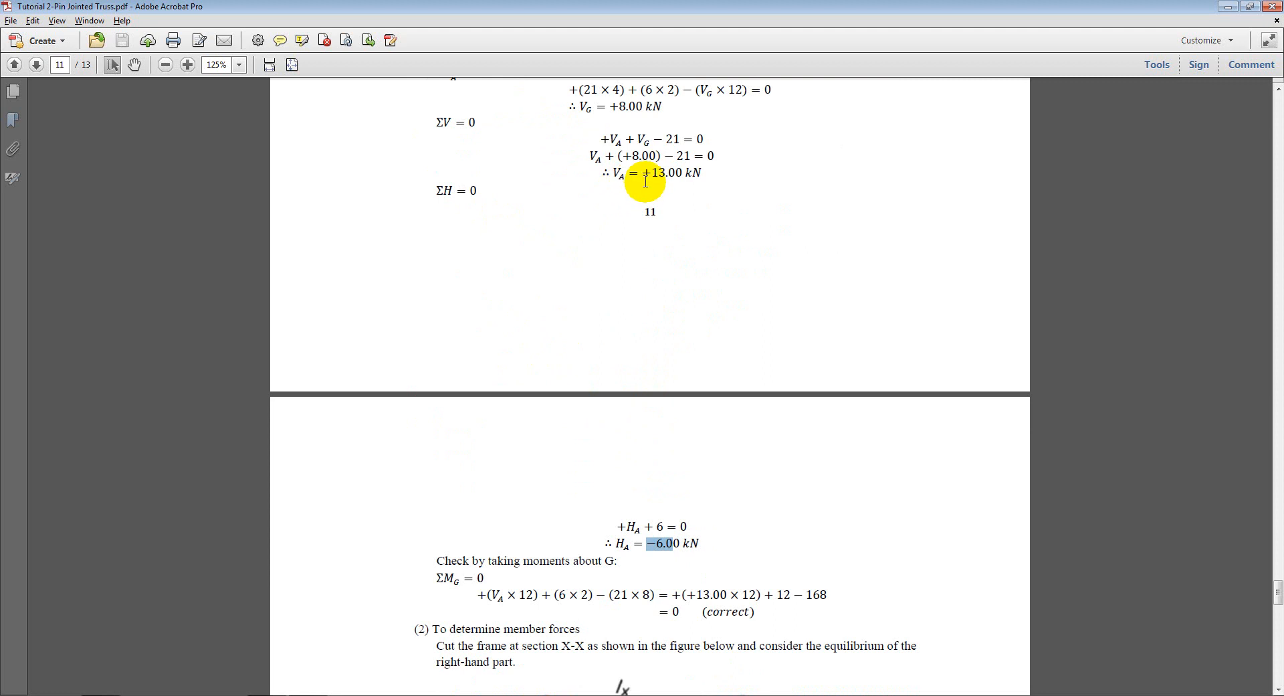
{"action": "scroll", "coordinate": [645, 179], "scroll_direction": "up", "scroll_amount": 1}
{"action": "scroll", "coordinate": [636, 204], "scroll_direction": "up", "scroll_amount": 4}
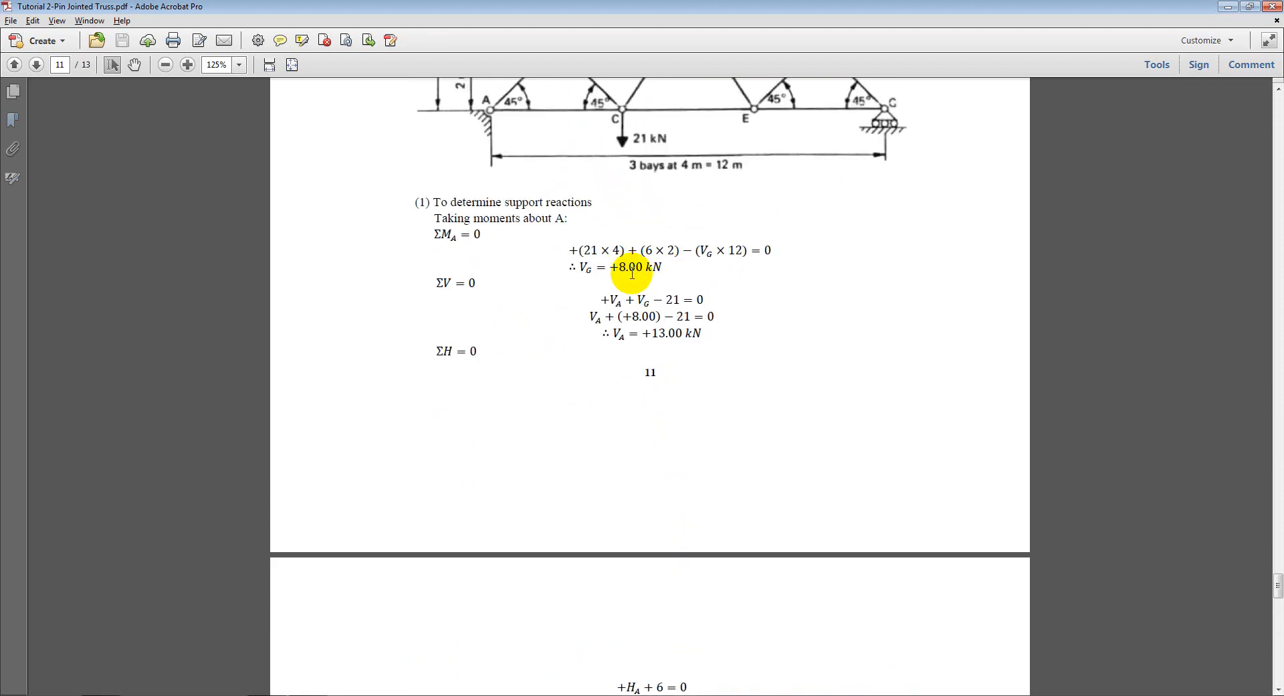
{"action": "scroll", "coordinate": [633, 274], "scroll_direction": "up", "scroll_amount": 3}
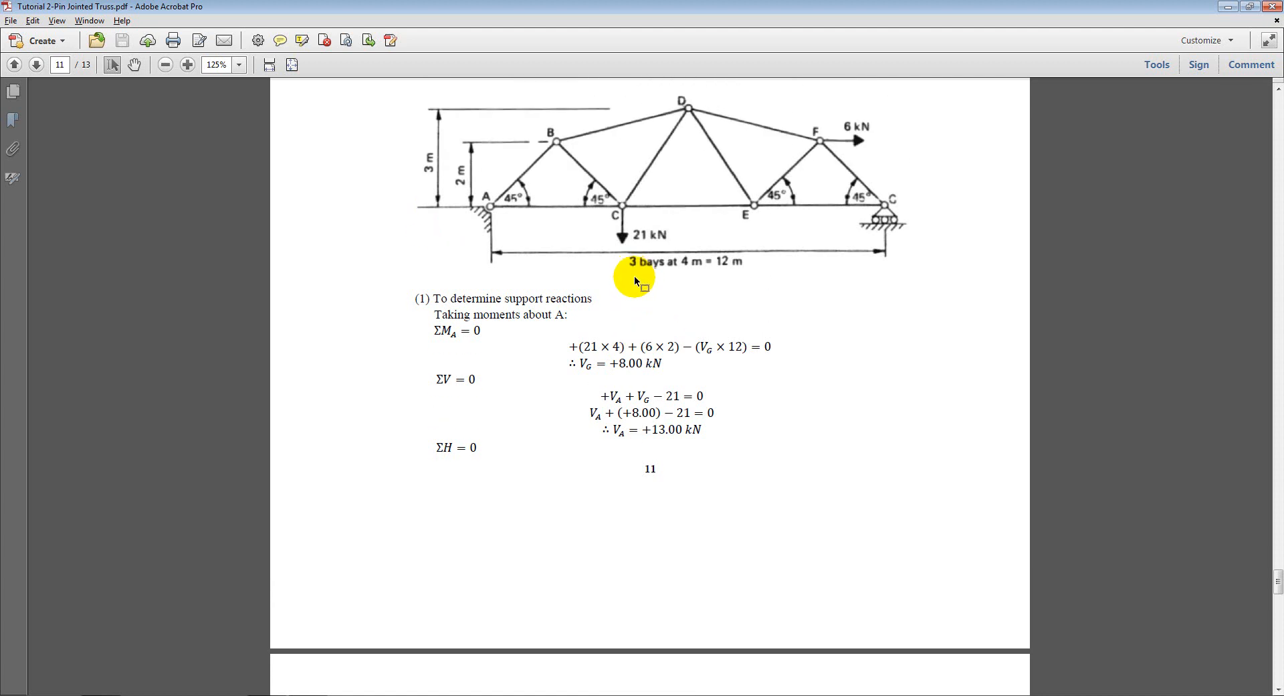
{"action": "key", "text": "alt+Tab"}
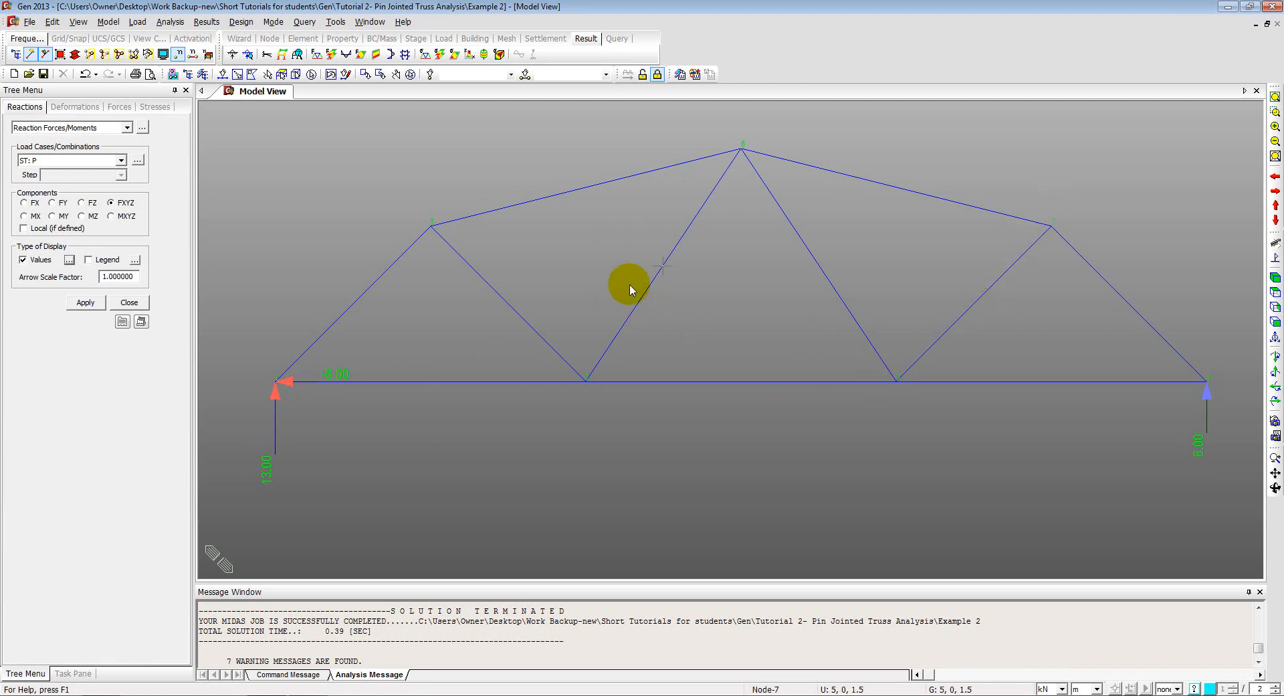
Step: Open the Beam Forces/Moments results for load case P and select the axial force component Fx
{"action": "left_click", "coordinate": [206, 22]}
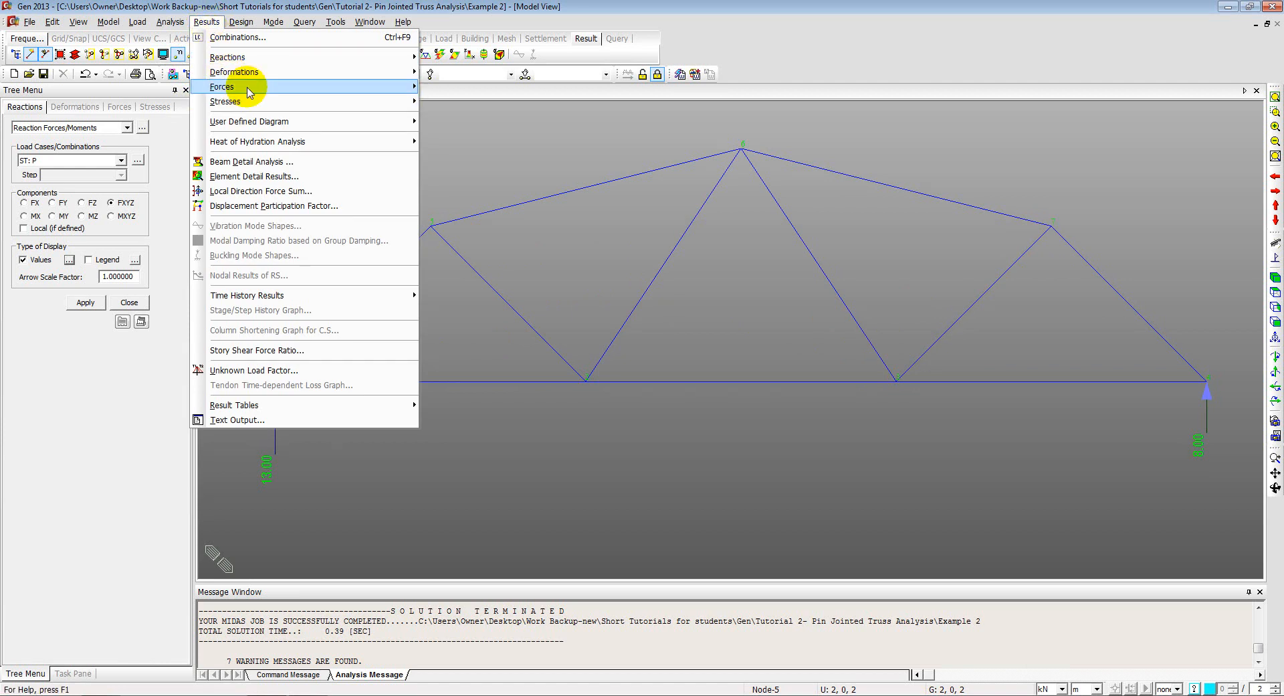
{"action": "mouse_move", "coordinate": [243, 87]}
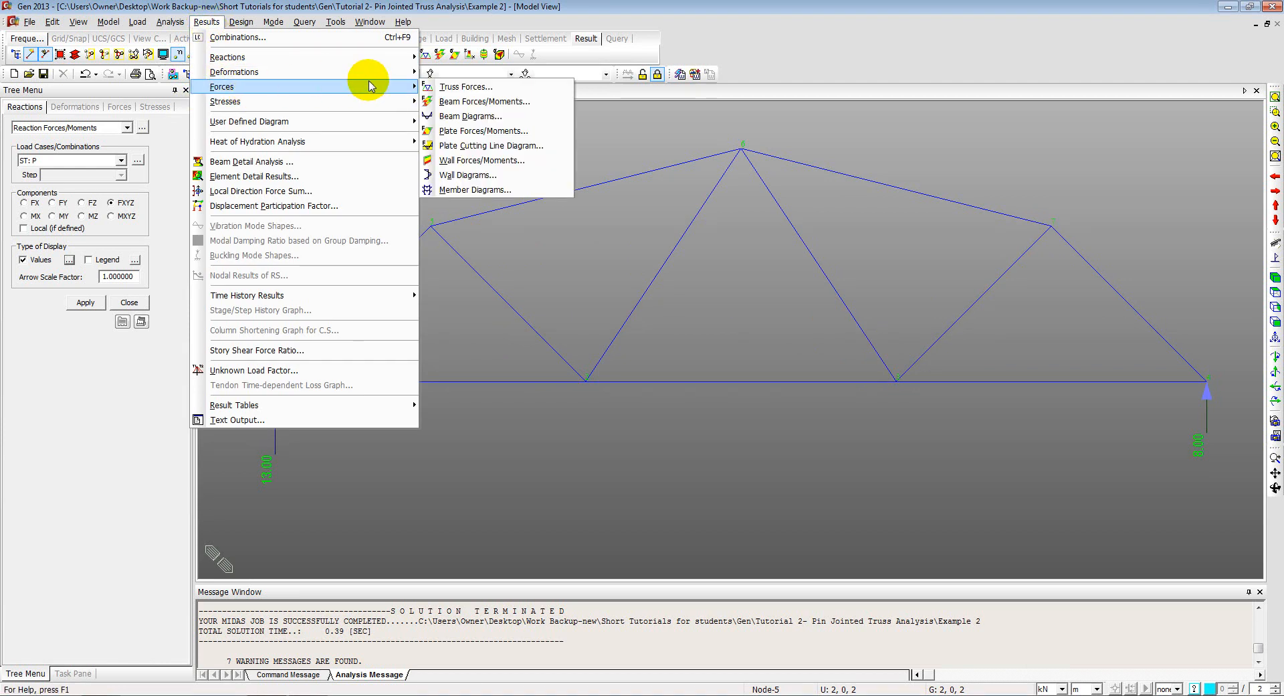
{"action": "left_click", "coordinate": [477, 101]}
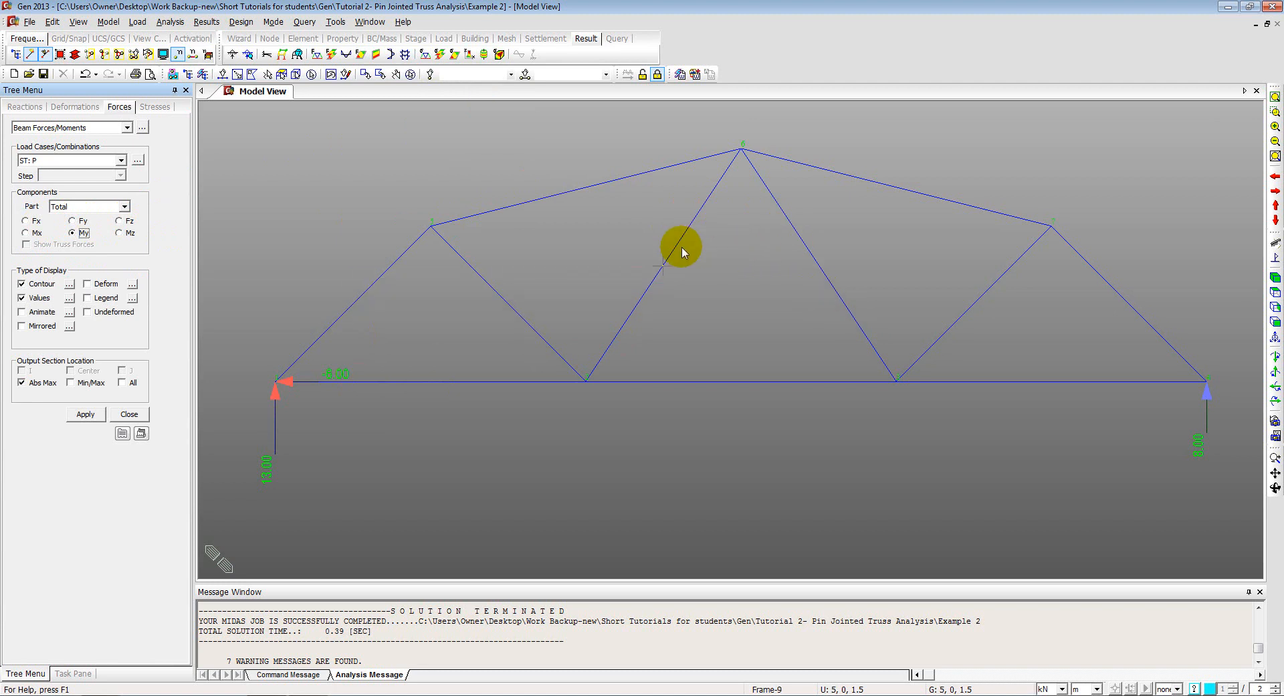
{"action": "left_click", "coordinate": [27, 221]}
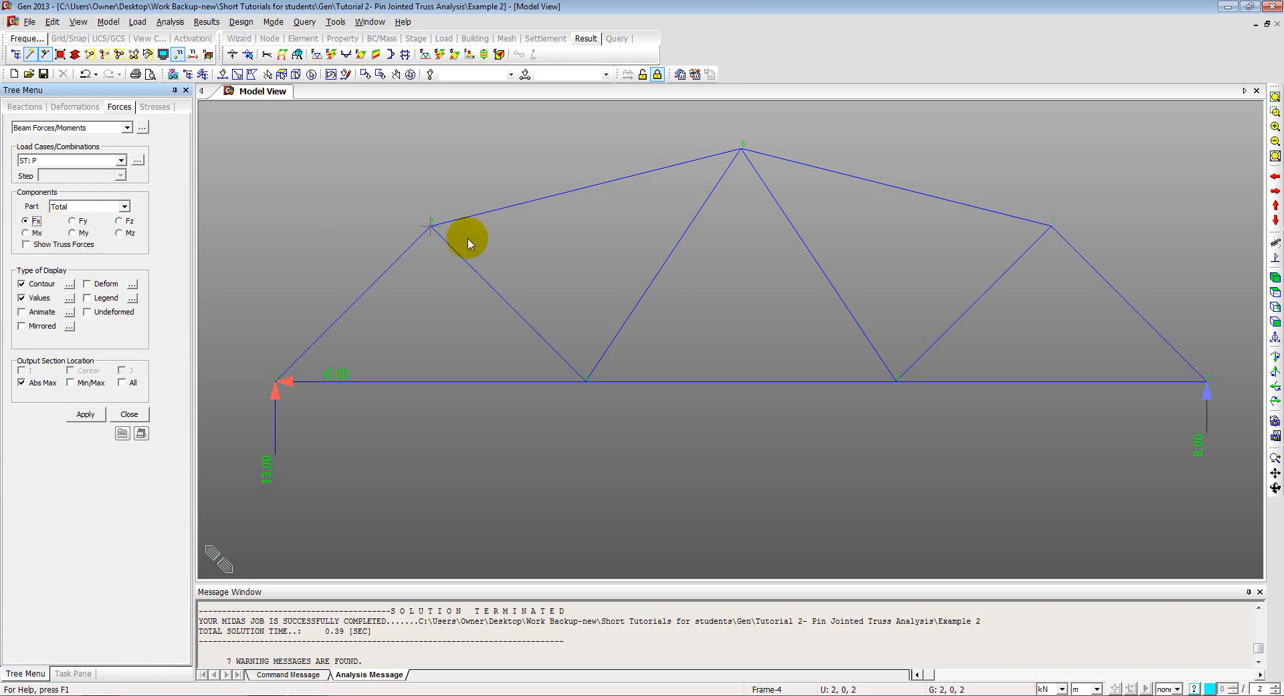
{"action": "mouse_move", "coordinate": [389, 318]}
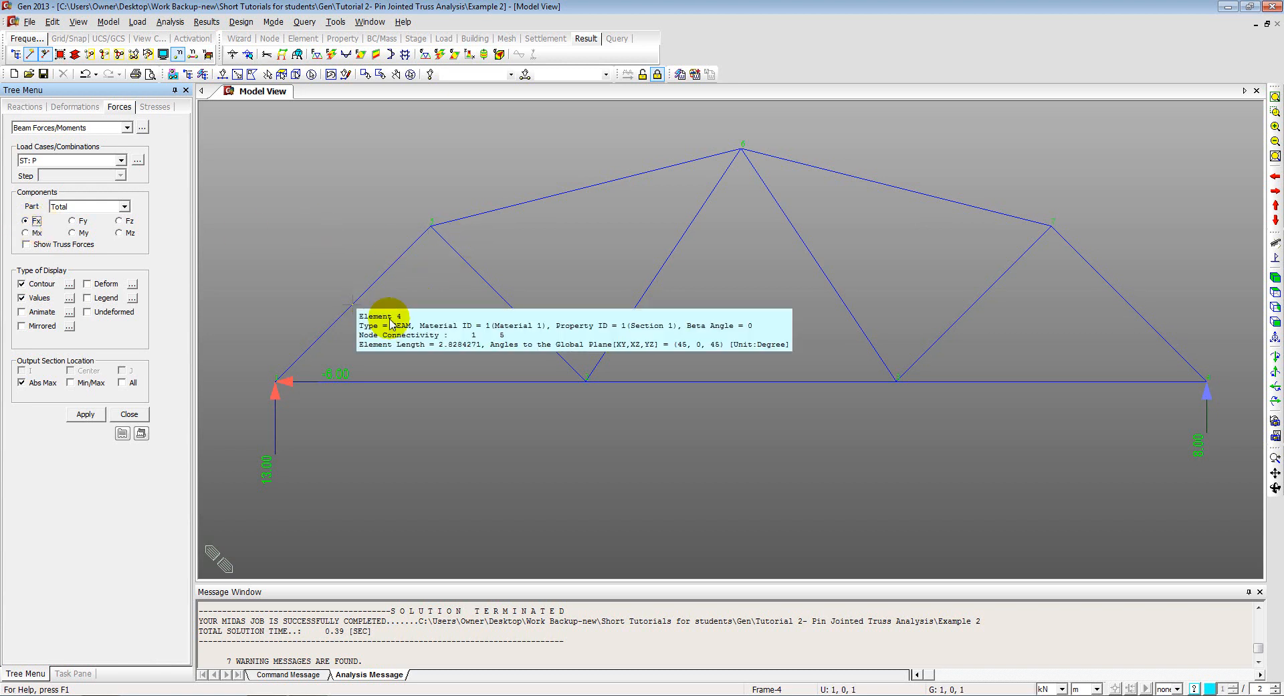
{"action": "mouse_move", "coordinate": [367, 367]}
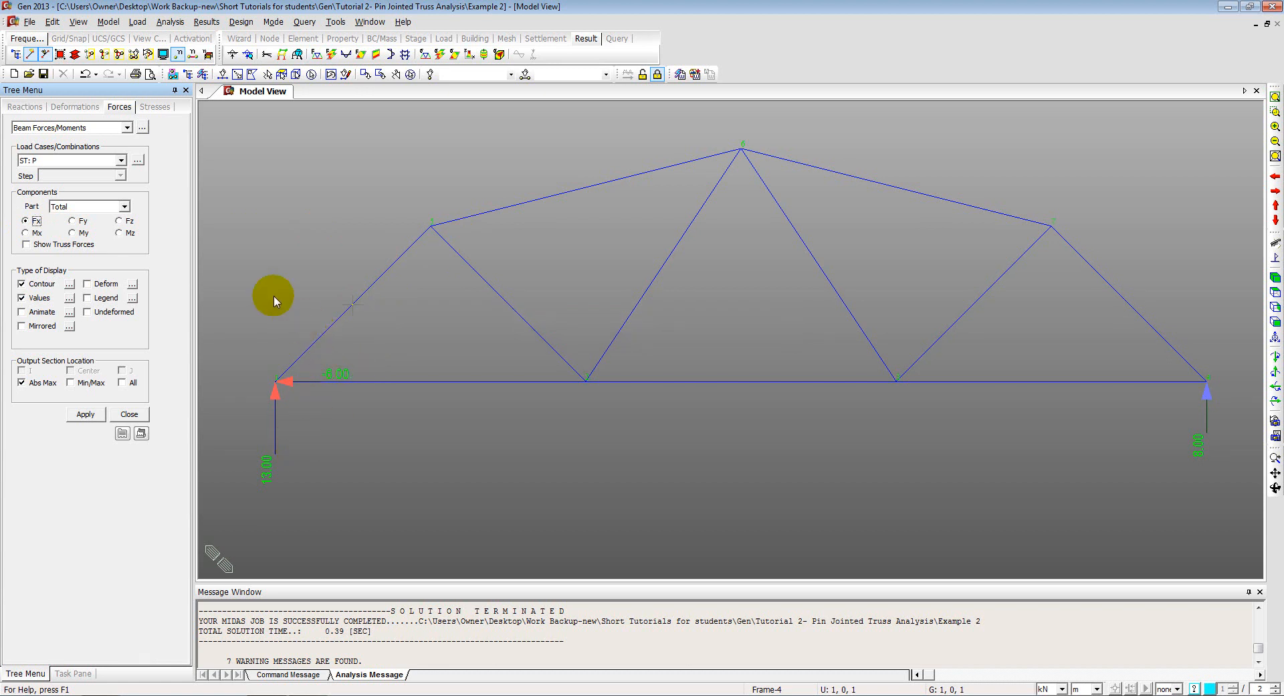
Step: Turn on the display of the elements' local axes in the model
{"action": "left_click", "coordinate": [162, 57]}
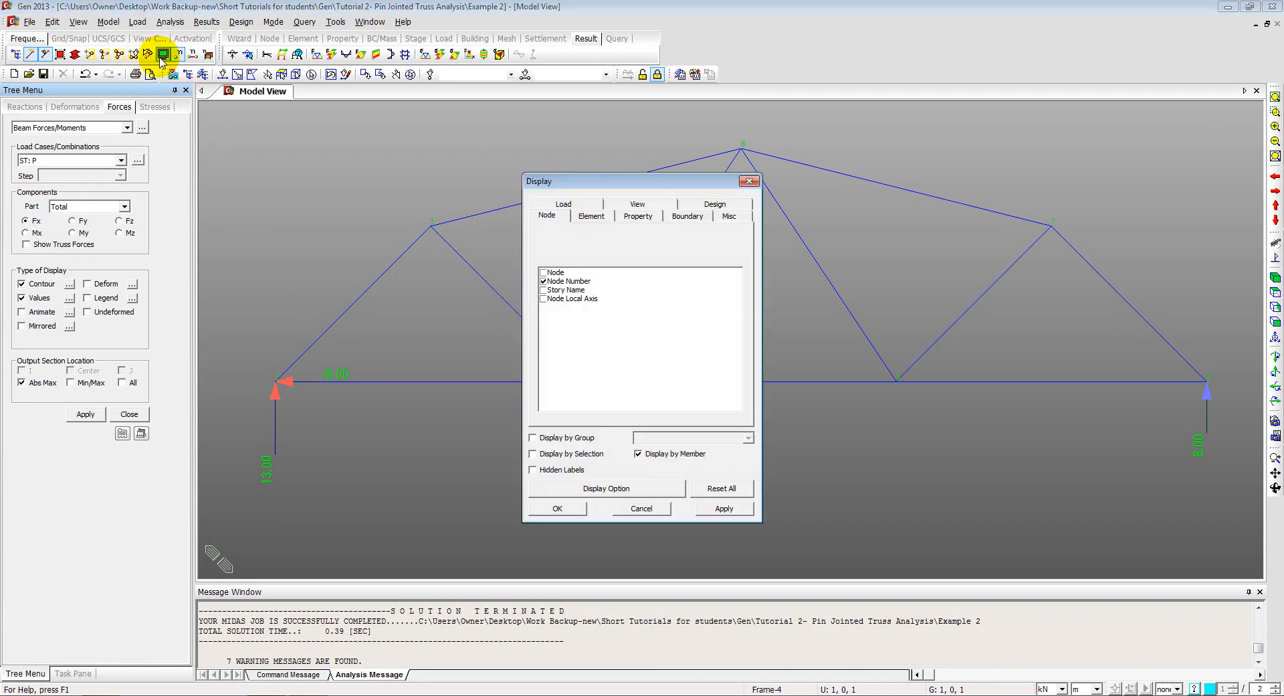
{"action": "left_click", "coordinate": [591, 215]}
{"action": "left_click", "coordinate": [545, 349]}
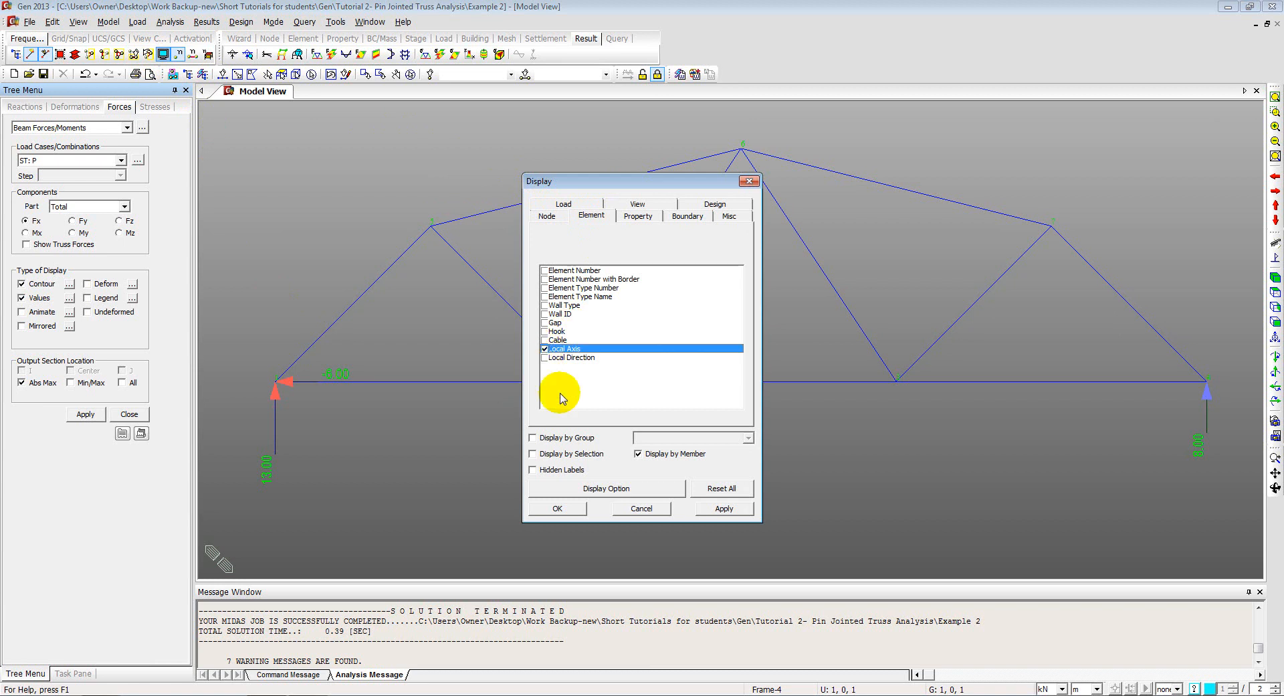
{"action": "left_click", "coordinate": [550, 507]}
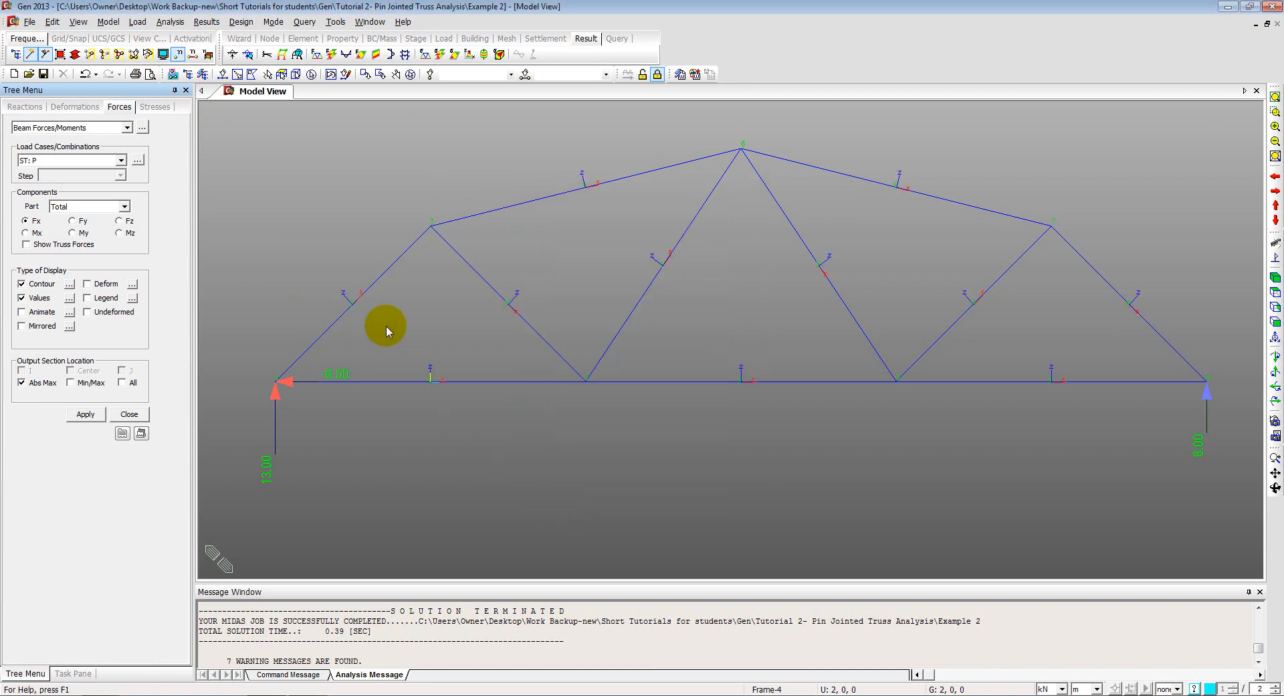
Step: Examine the local axis directions of the truss members up close, in the front view and in an isometric view
{"action": "middle_click_drag", "start_coordinate": [386, 325], "coordinate": [440, 338]}
{"action": "scroll", "coordinate": [410, 327], "scroll_direction": "up", "scroll_amount": 2}
{"action": "scroll", "coordinate": [409, 327], "scroll_direction": "up", "scroll_amount": 1}
{"action": "middle_click_drag", "start_coordinate": [426, 296], "coordinate": [444, 266]}
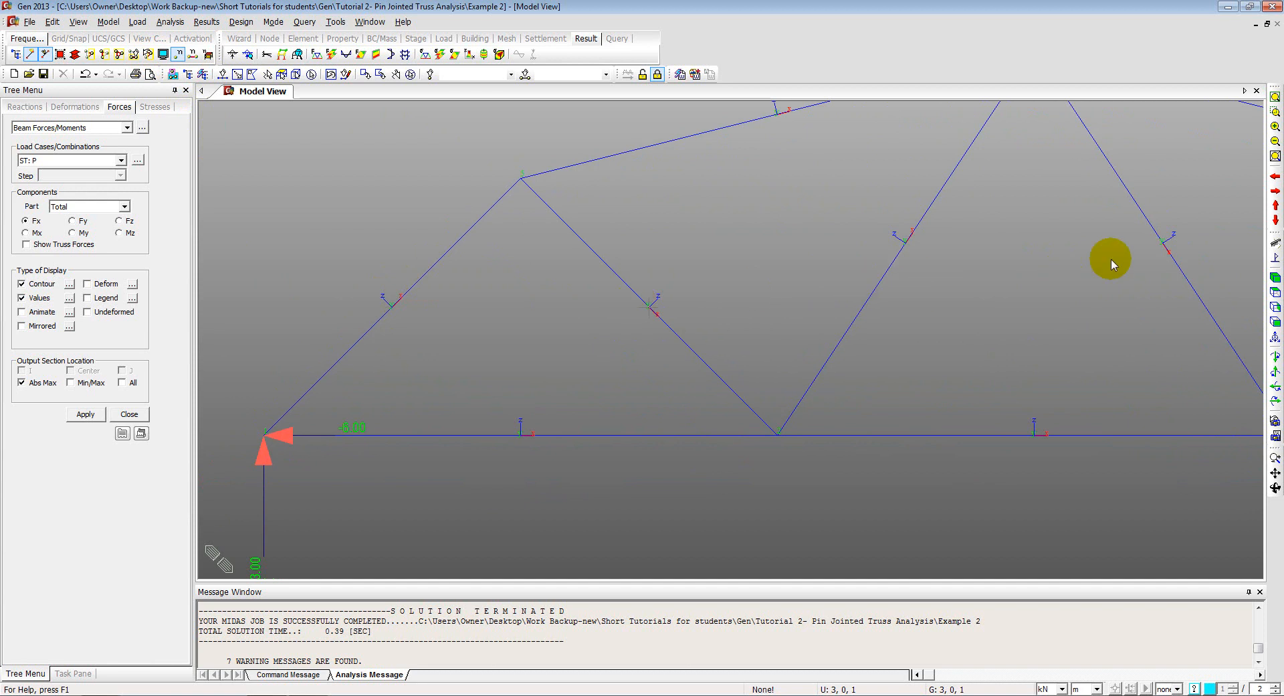
{"action": "left_click", "coordinate": [1275, 278]}
{"action": "scroll", "coordinate": [268, 375], "scroll_direction": "up", "scroll_amount": 5}
{"action": "scroll", "coordinate": [556, 251], "scroll_direction": "up", "scroll_amount": 4}
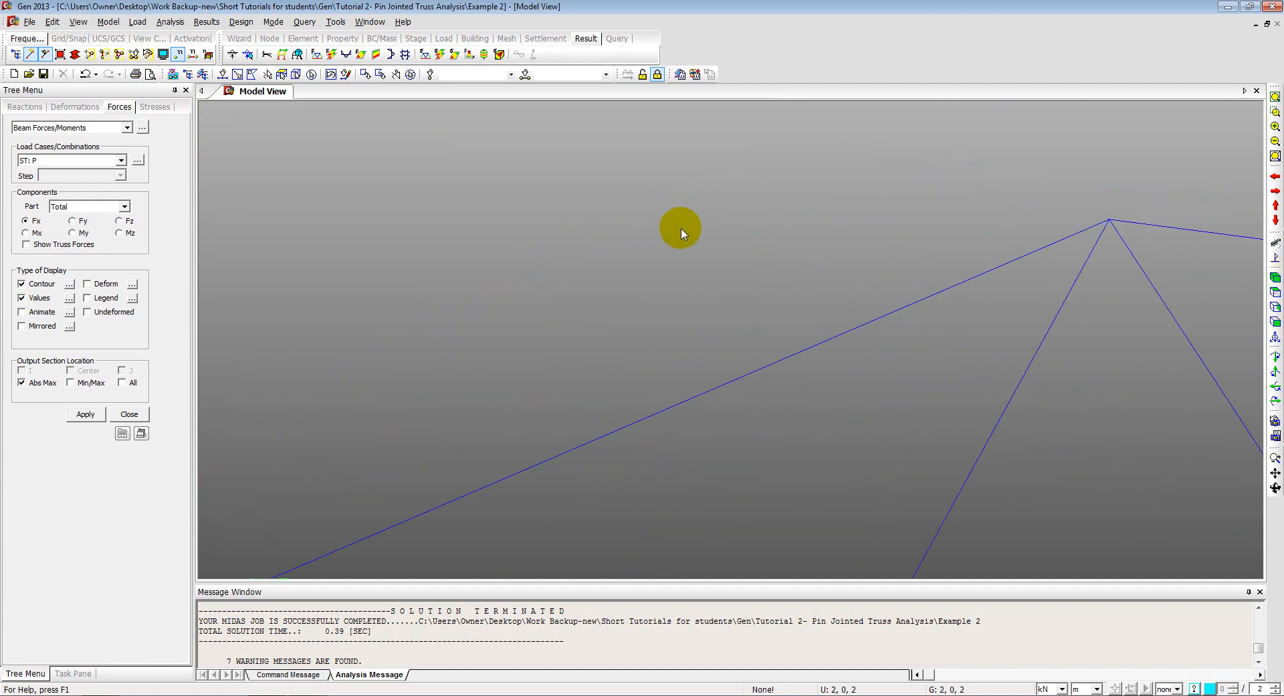
{"action": "middle_click_drag", "start_coordinate": [576, 370], "coordinate": [576, 218]}
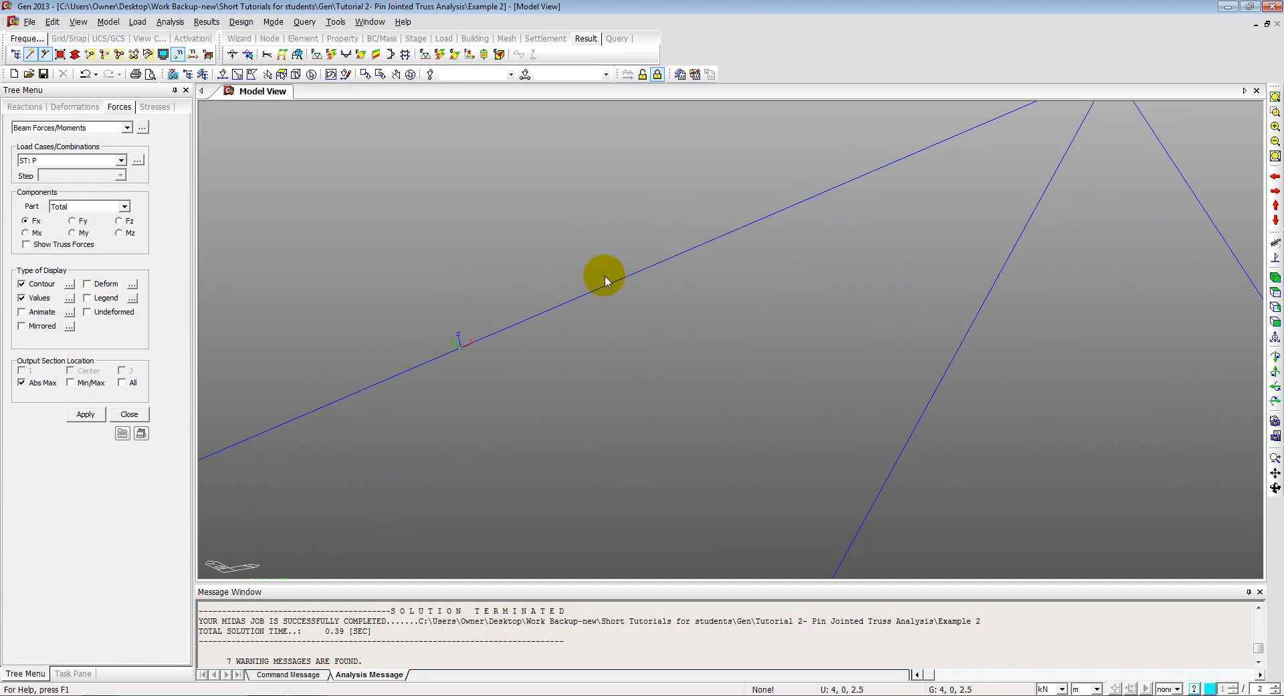
Step: Turn off the display of the elements' local axes and return the truss to the front view
{"action": "scroll", "coordinate": [372, 331], "scroll_direction": "up", "scroll_amount": 1}
{"action": "scroll", "coordinate": [371, 332], "scroll_direction": "up", "scroll_amount": 2}
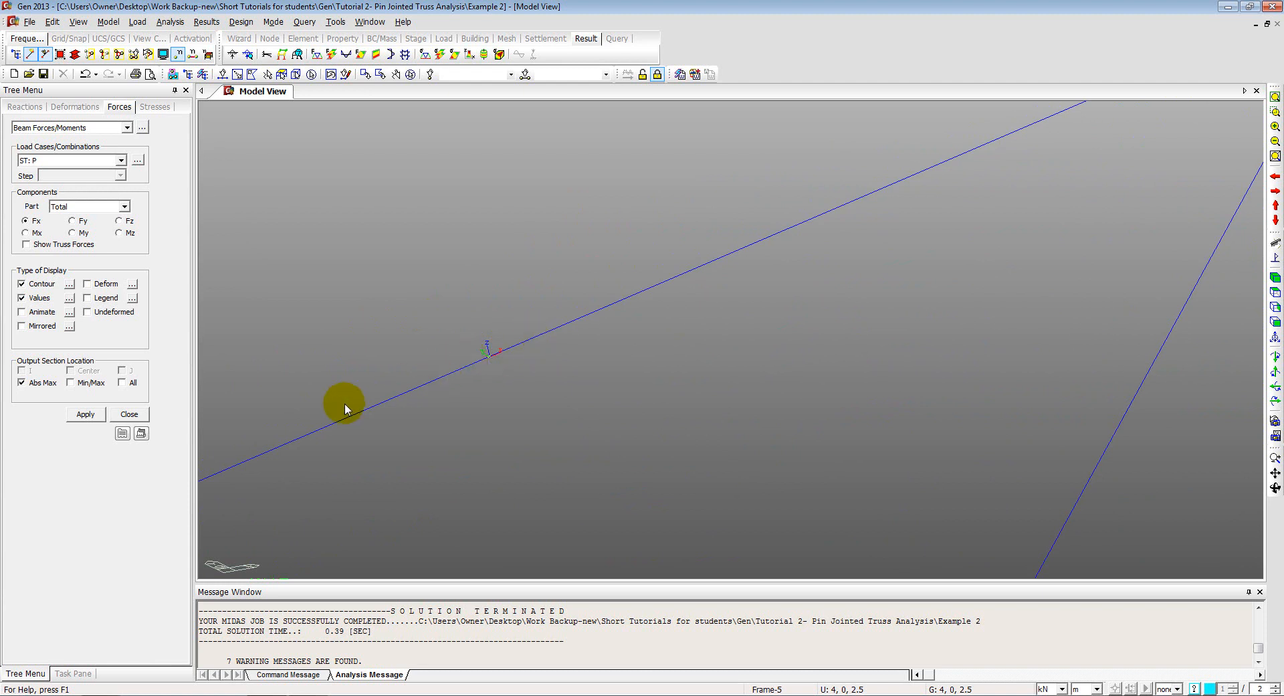
{"action": "mouse_move", "coordinate": [527, 361]}
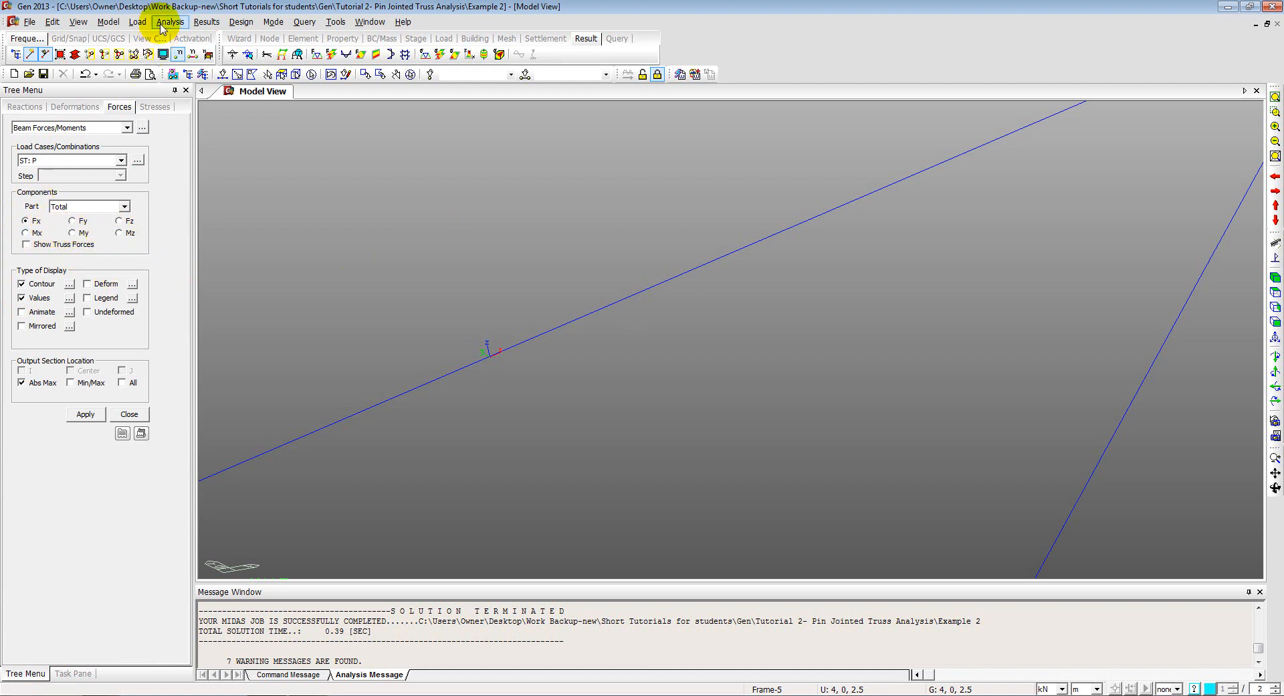
{"action": "left_click", "coordinate": [163, 55]}
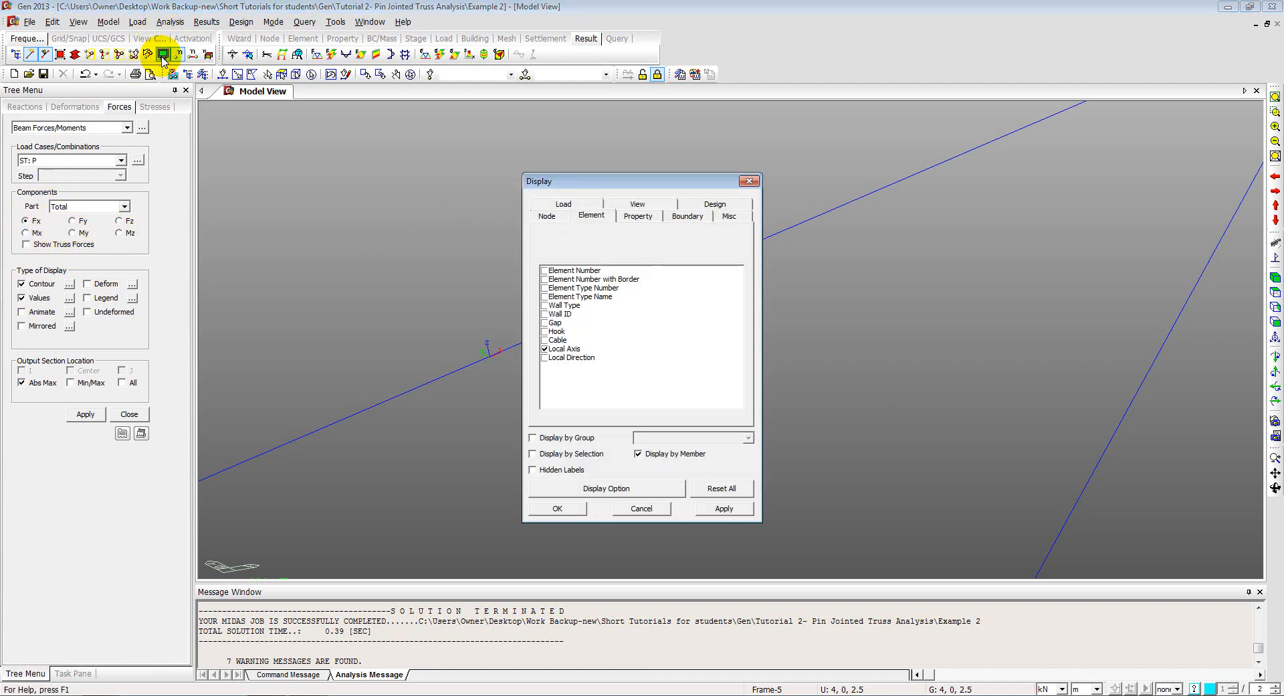
{"action": "left_click", "coordinate": [544, 348]}
{"action": "left_click", "coordinate": [555, 508]}
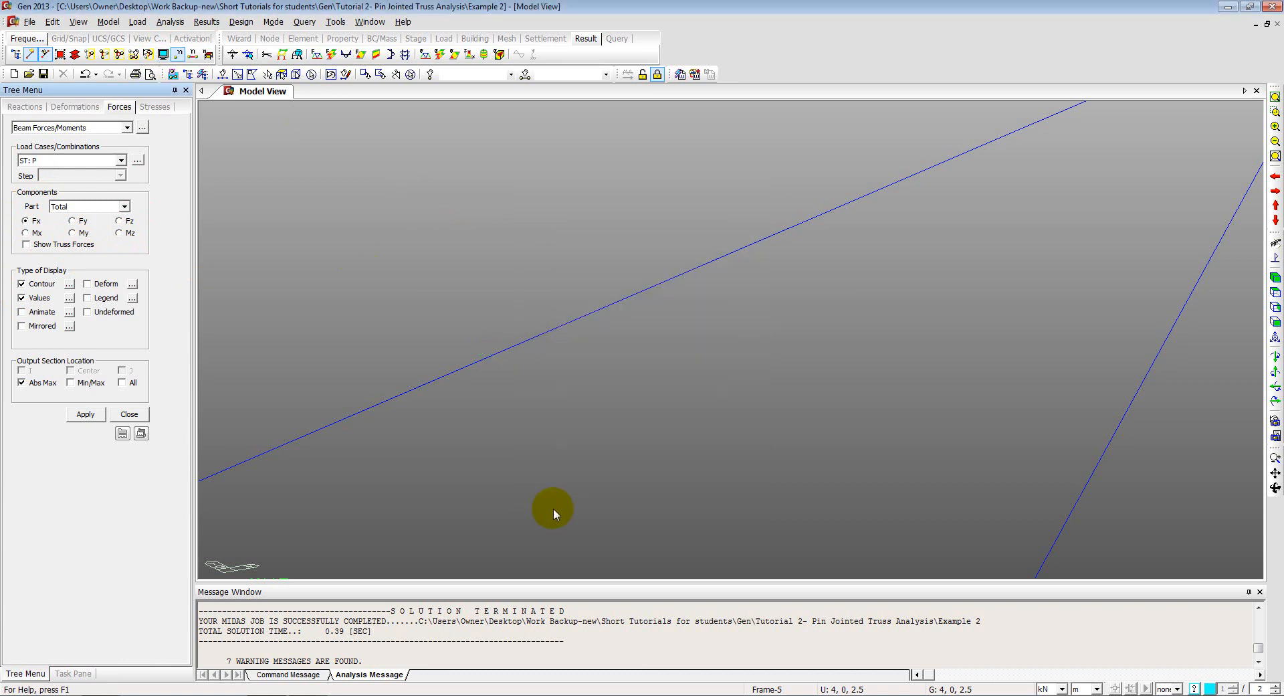
{"action": "left_click", "coordinate": [1275, 322]}
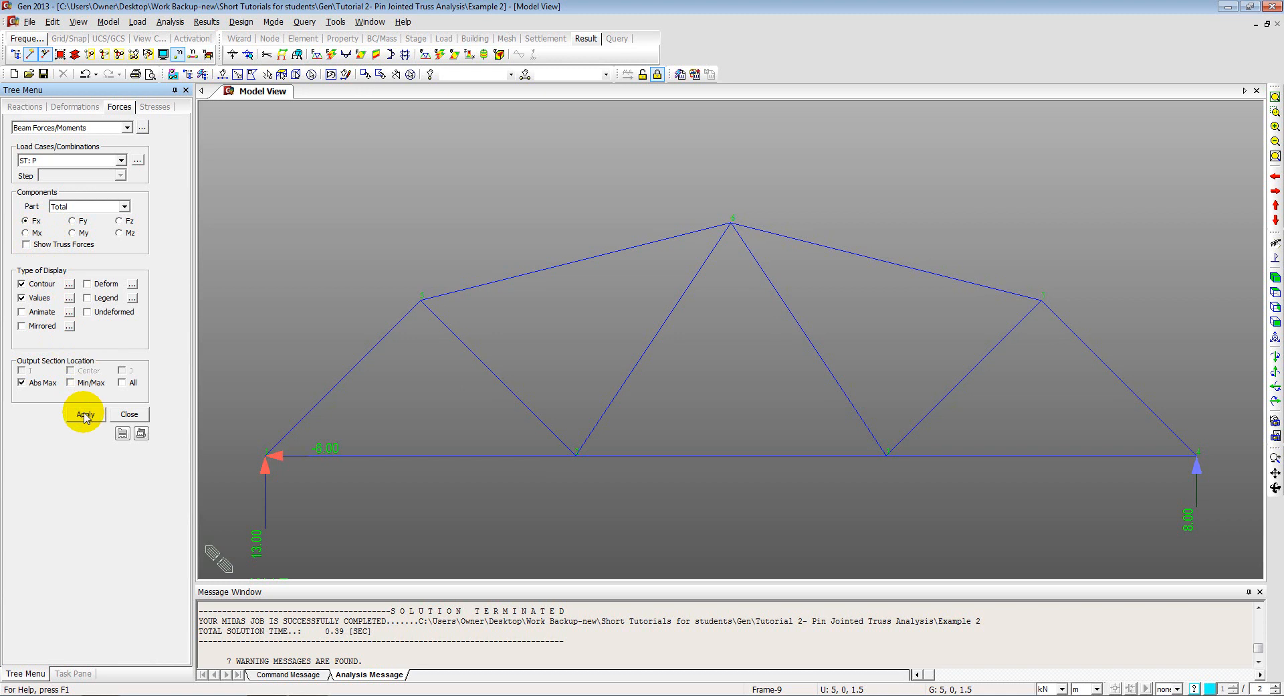
Step: Display the Fx axial forces at the I and J ends of the members instead of the absolute maximum
{"action": "left_click", "coordinate": [40, 384]}
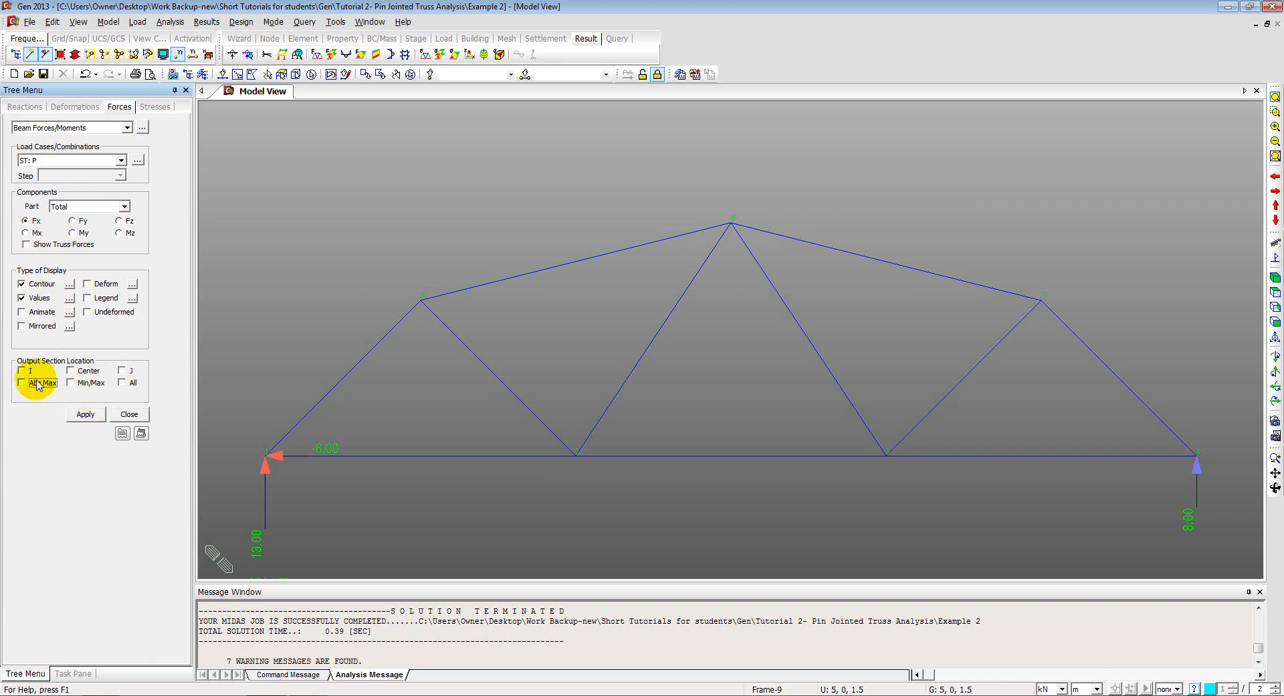
{"action": "left_click", "coordinate": [22, 369]}
{"action": "left_click", "coordinate": [122, 370]}
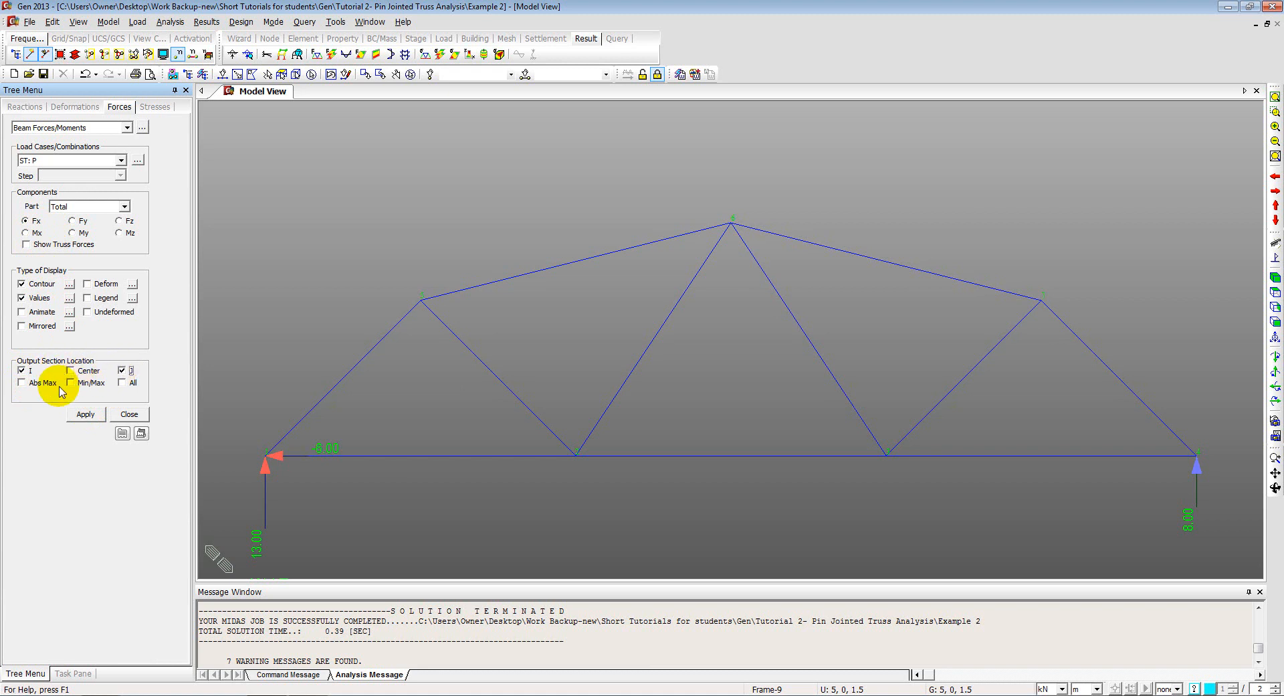
{"action": "left_click", "coordinate": [81, 416]}
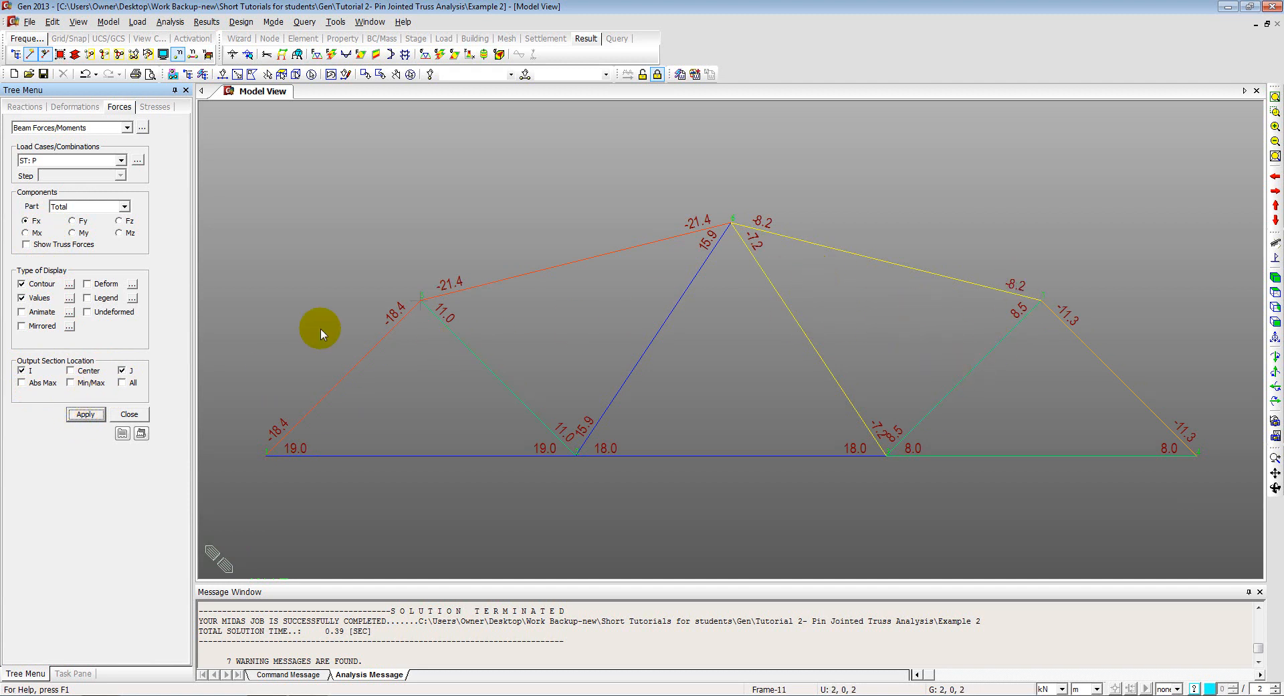
Step: Display the Fx axial forces as Abs Max values with 2 decimal points
{"action": "left_click", "coordinate": [34, 383]}
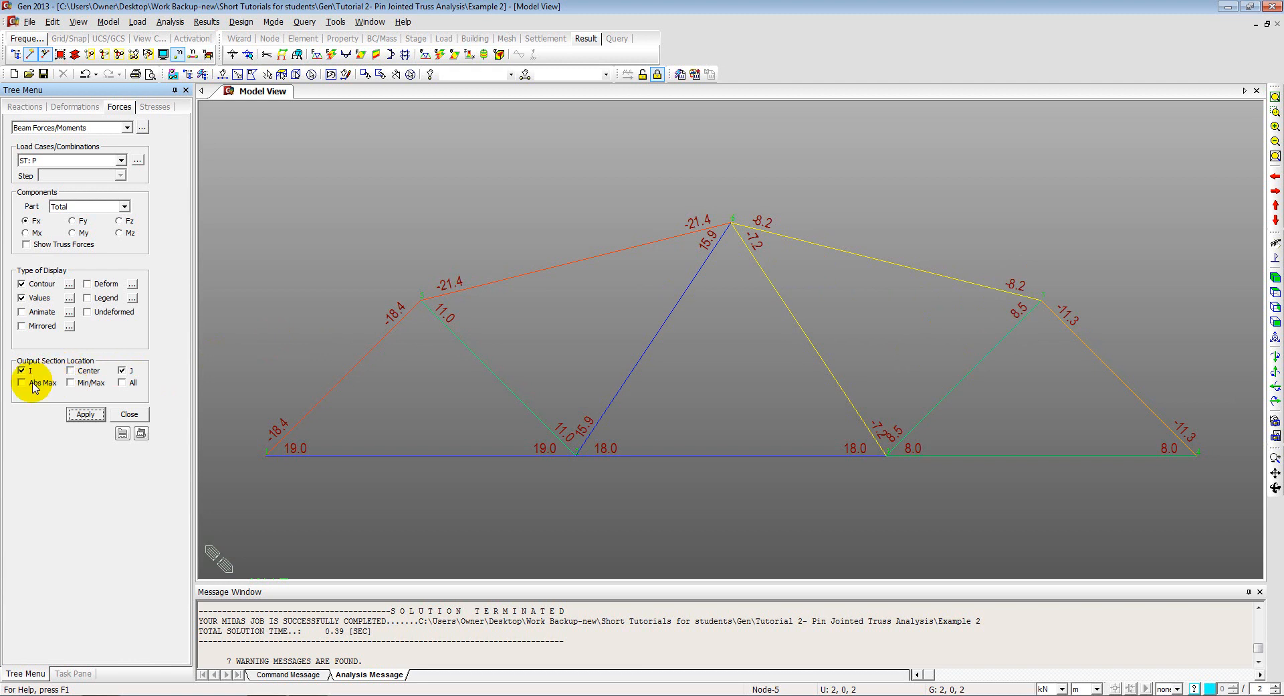
{"action": "left_click", "coordinate": [71, 418]}
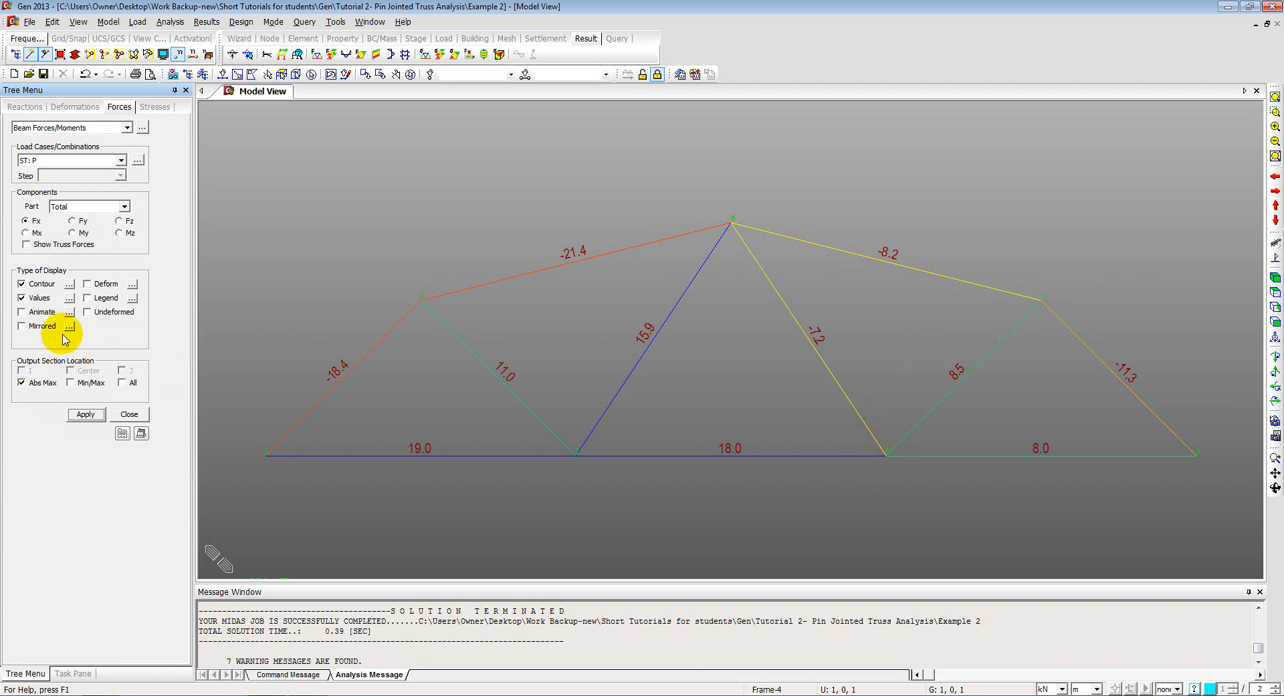
{"action": "left_click", "coordinate": [69, 297]}
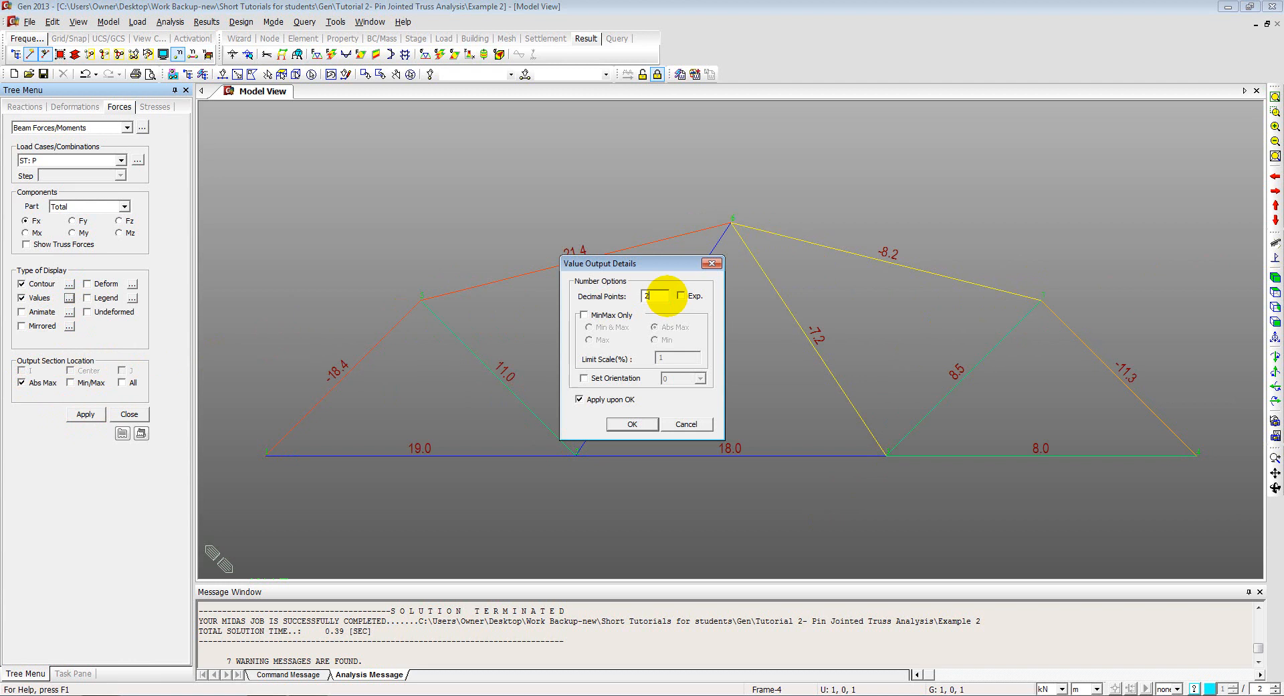
{"action": "left_click", "coordinate": [631, 423]}
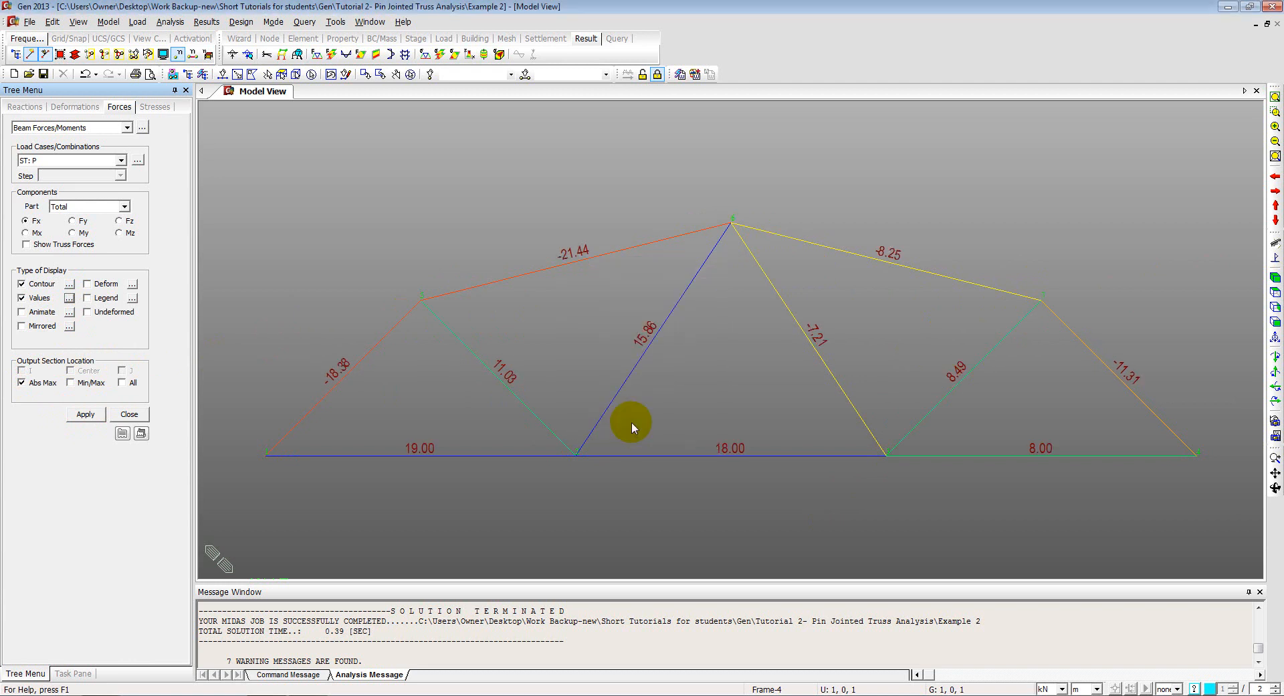
Step: Examine the axial forces of the truss members, including the detailed results of the inclined member at the roller support
{"action": "mouse_move", "coordinate": [830, 299]}
{"action": "middle_click_drag", "start_coordinate": [420, 390], "coordinate": [341, 428]}
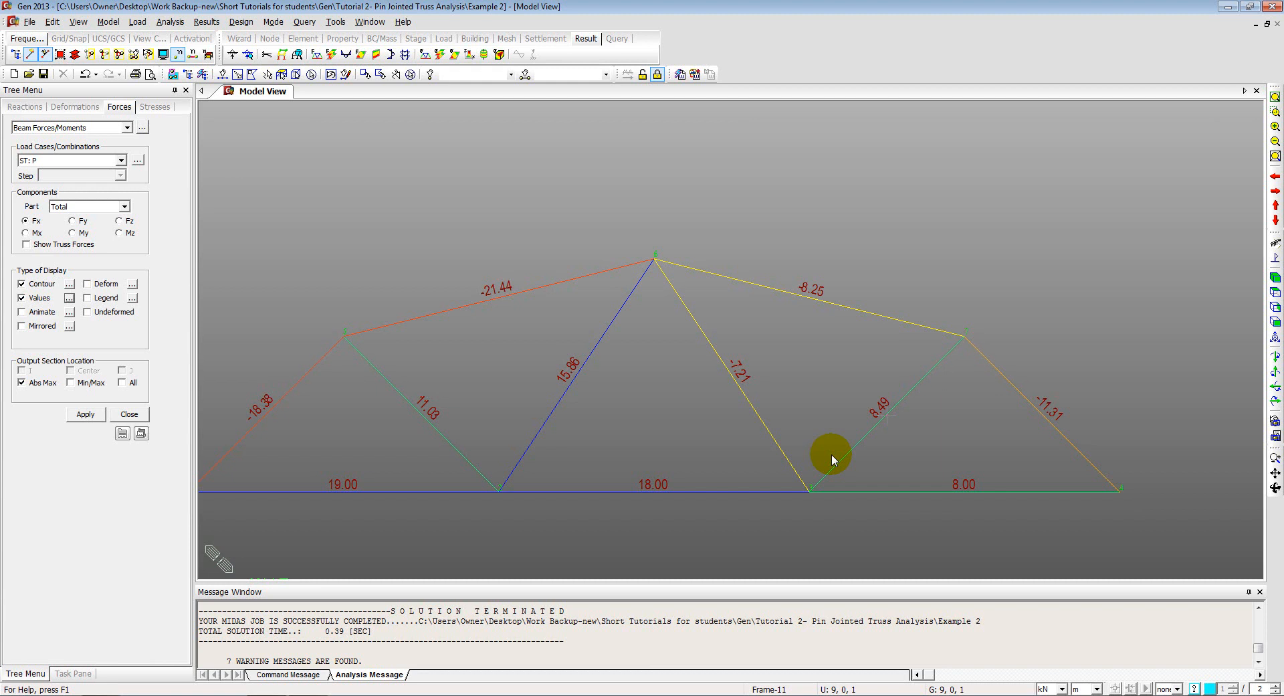
{"action": "mouse_move", "coordinate": [832, 455]}
{"action": "mouse_move", "coordinate": [888, 402]}
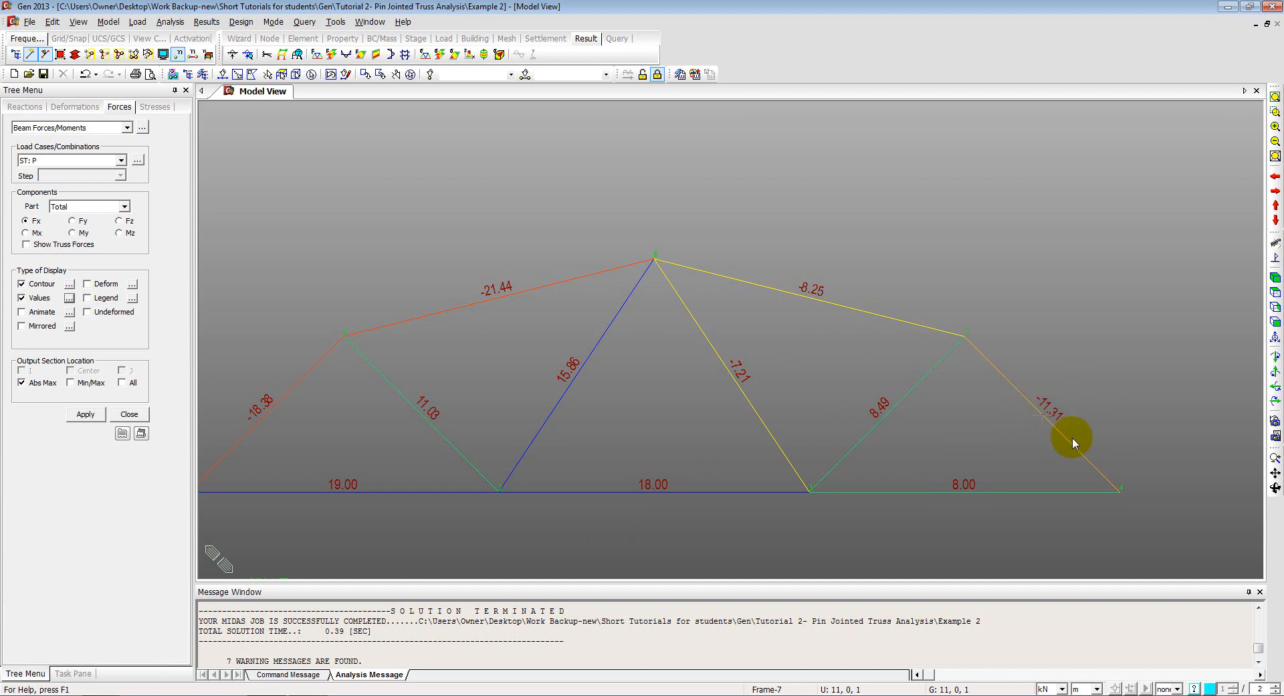
{"action": "mouse_move", "coordinate": [1072, 439]}
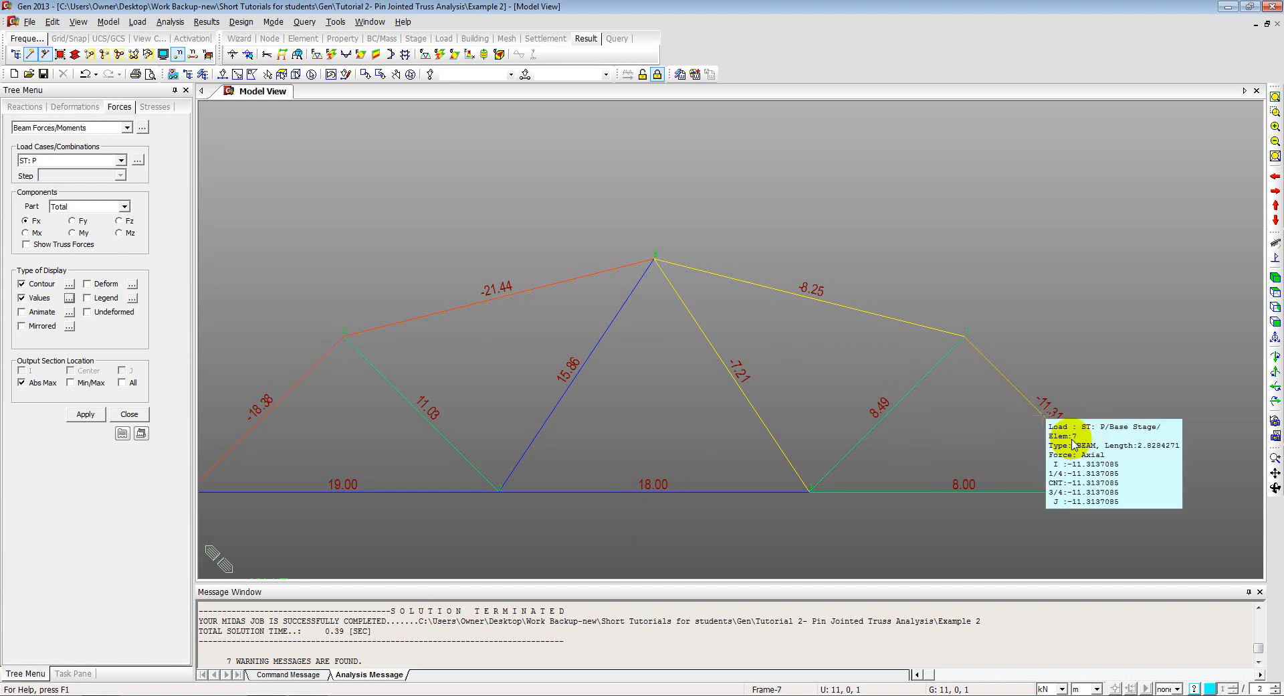
{"action": "middle_click_drag", "start_coordinate": [416, 480], "coordinate": [483, 458]}
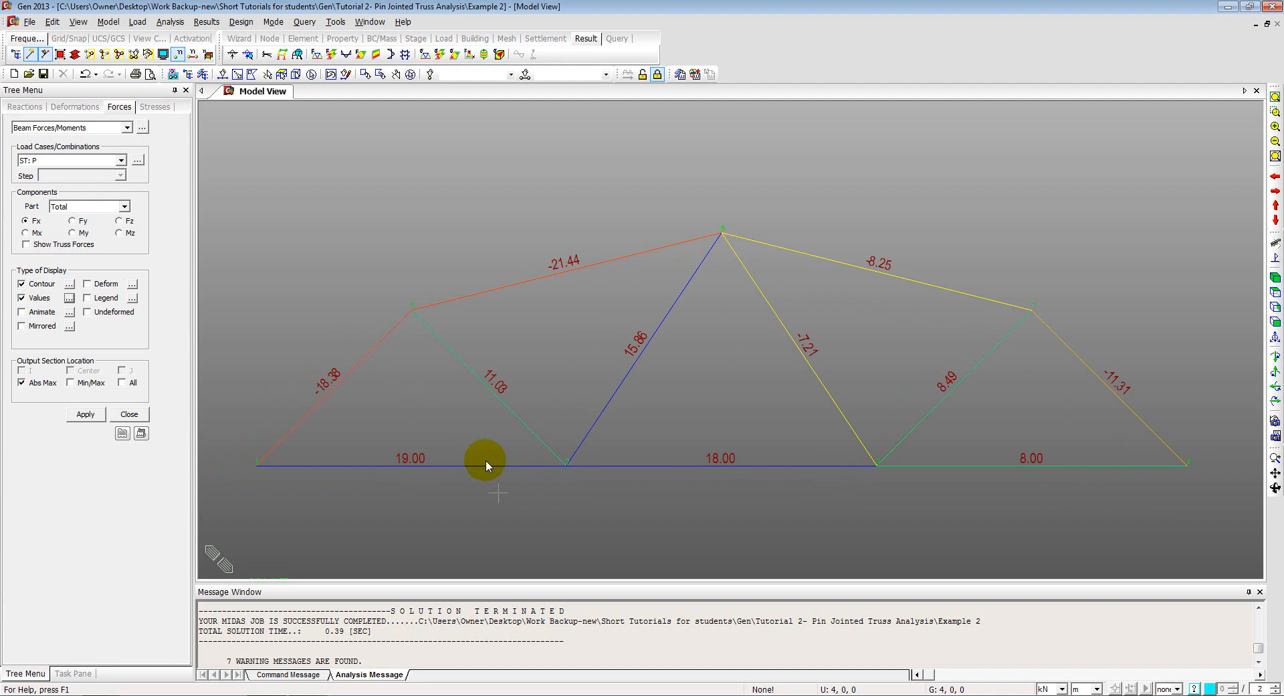
Step: Switch to the tutorial PDF in Adobe Acrobat and review the member force calculations for sections X-X and Y-Y and joint G
{"action": "left_click", "coordinate": [288, 695]}
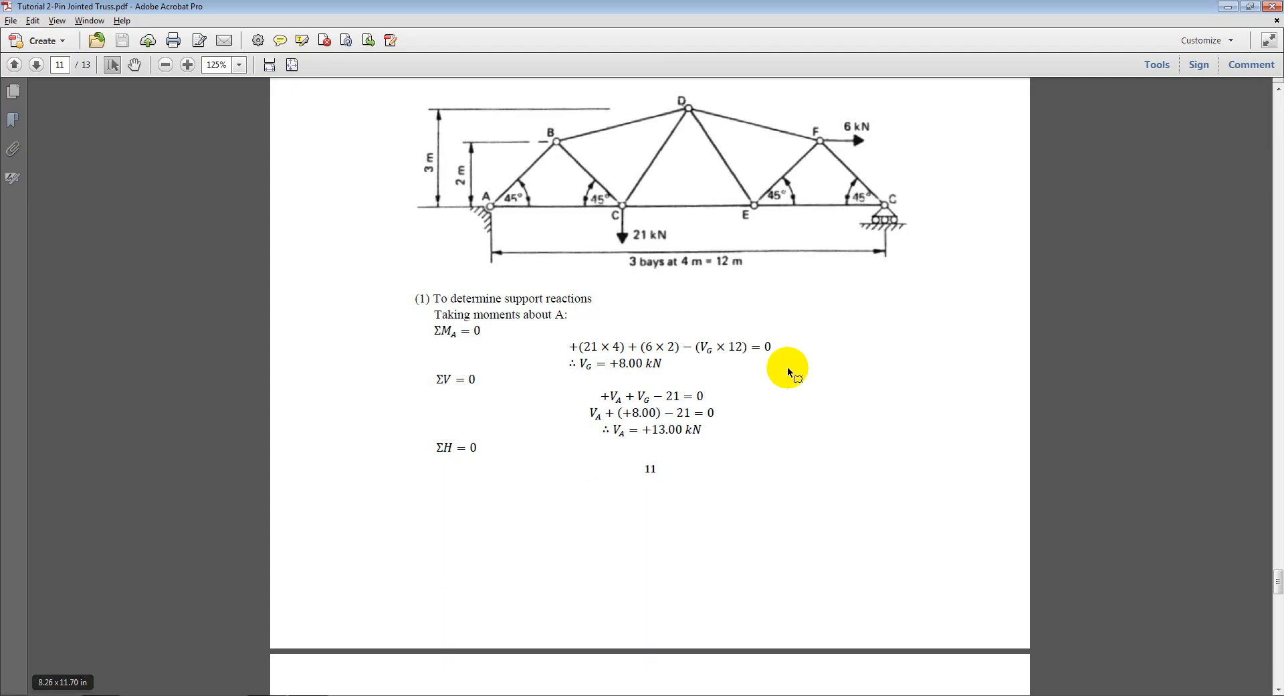
{"action": "scroll", "coordinate": [849, 334], "scroll_direction": "down", "scroll_amount": 10}
{"action": "scroll", "coordinate": [990, 350], "scroll_direction": "down", "scroll_amount": 10}
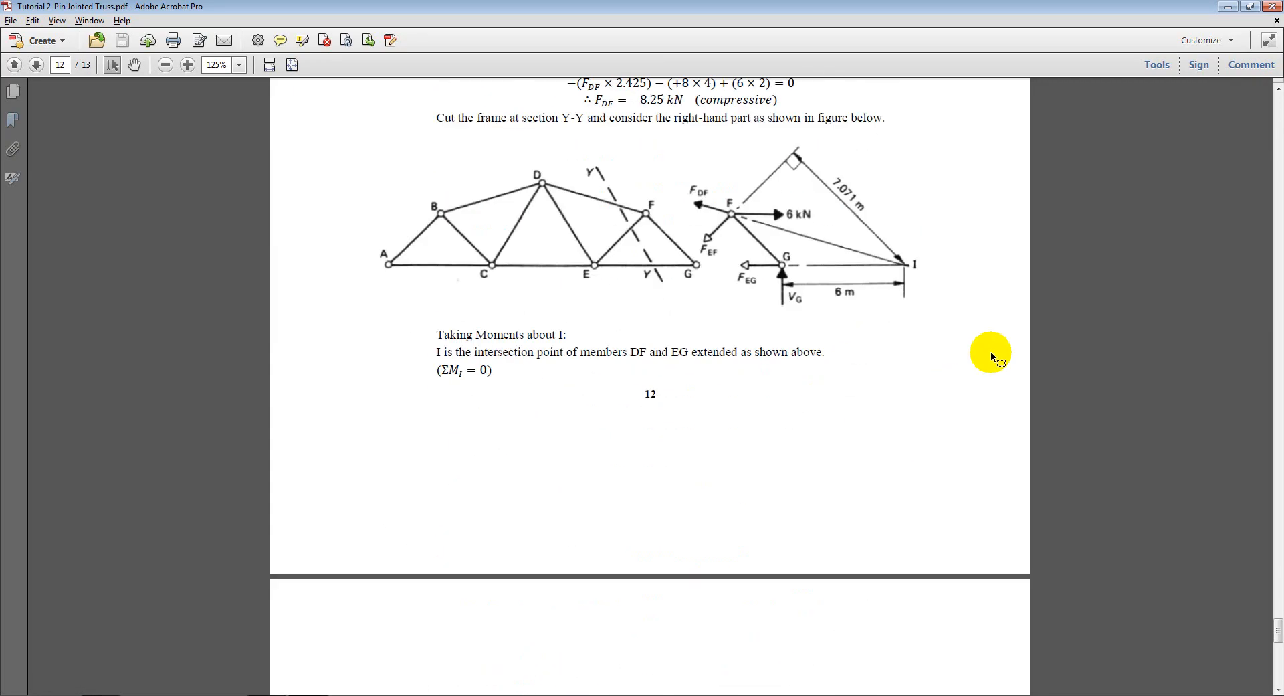
{"action": "scroll", "coordinate": [1005, 336], "scroll_direction": "up", "scroll_amount": 11}
{"action": "scroll", "coordinate": [994, 337], "scroll_direction": "up", "scroll_amount": 3}
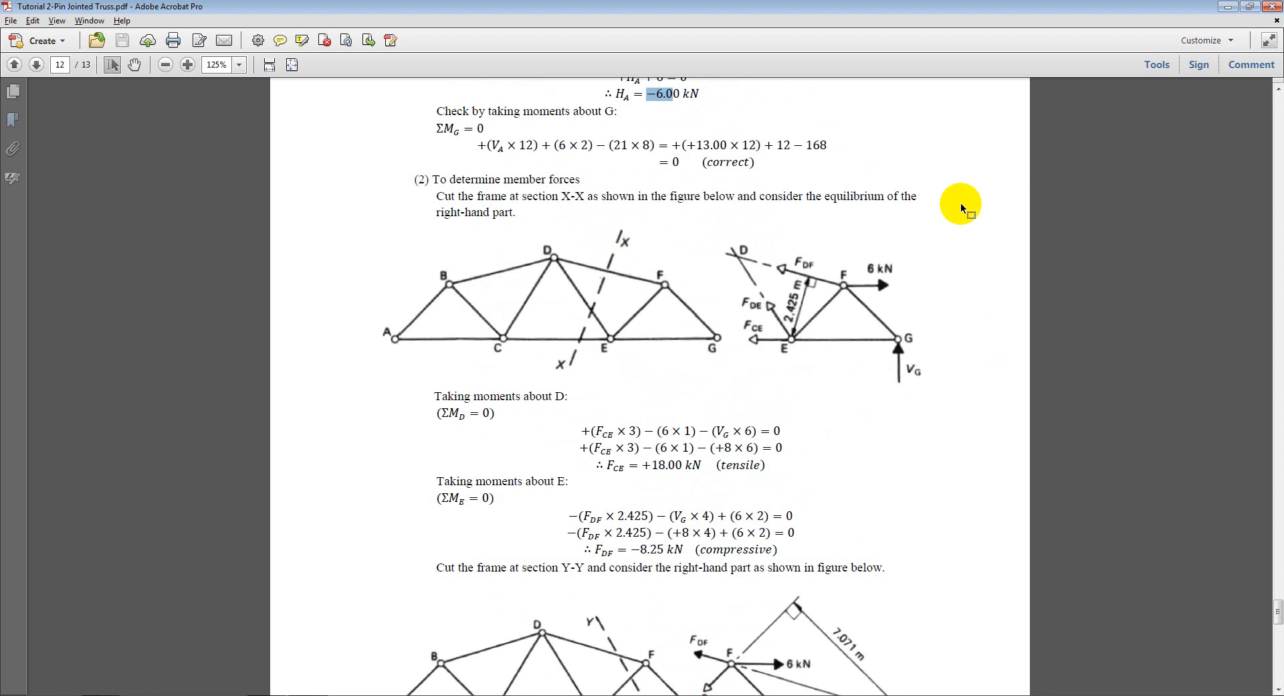
{"action": "scroll", "coordinate": [802, 435], "scroll_direction": "down", "scroll_amount": 3}
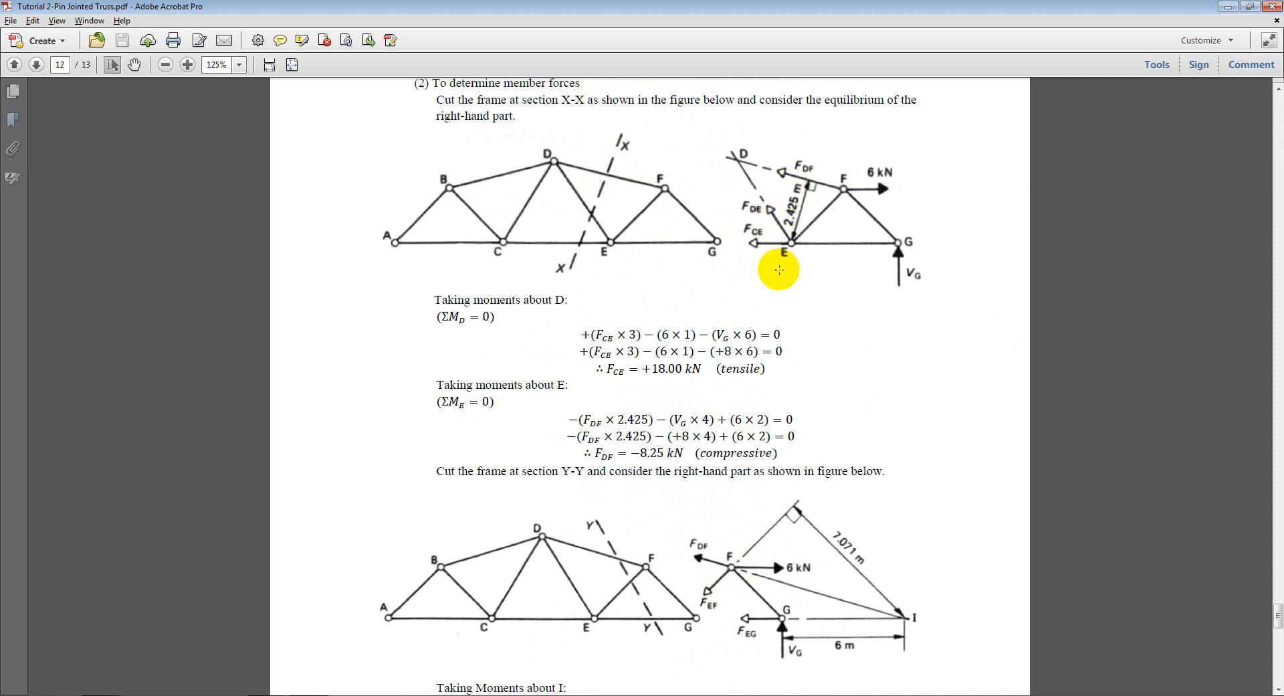
{"action": "scroll", "coordinate": [771, 535], "scroll_direction": "down", "scroll_amount": 1}
{"action": "scroll", "coordinate": [770, 535], "scroll_direction": "down", "scroll_amount": 1}
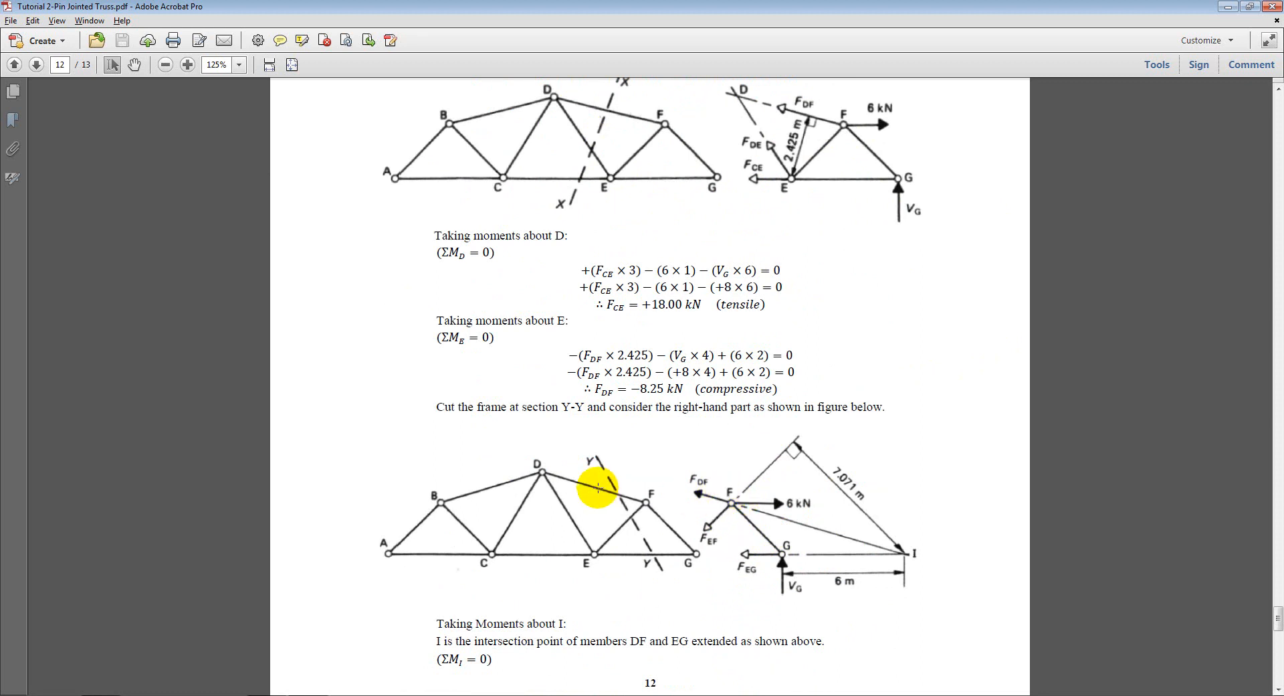
{"action": "scroll", "coordinate": [597, 486], "scroll_direction": "down", "scroll_amount": 7}
{"action": "scroll", "coordinate": [596, 485], "scroll_direction": "down", "scroll_amount": 15}
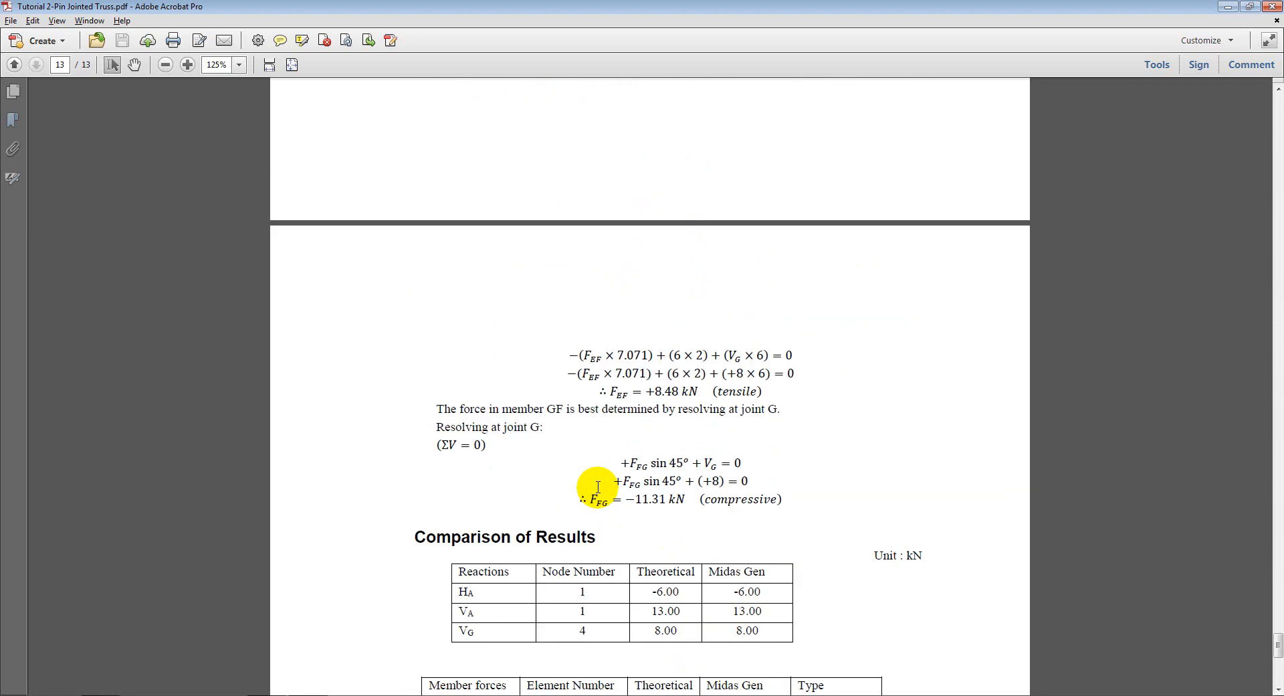
Step: Compare the theoretical and Midas Gen member forces in the Comparison of Results table, and return to the section Y-Y calculation
{"action": "scroll", "coordinate": [600, 470], "scroll_direction": "down", "scroll_amount": 1}
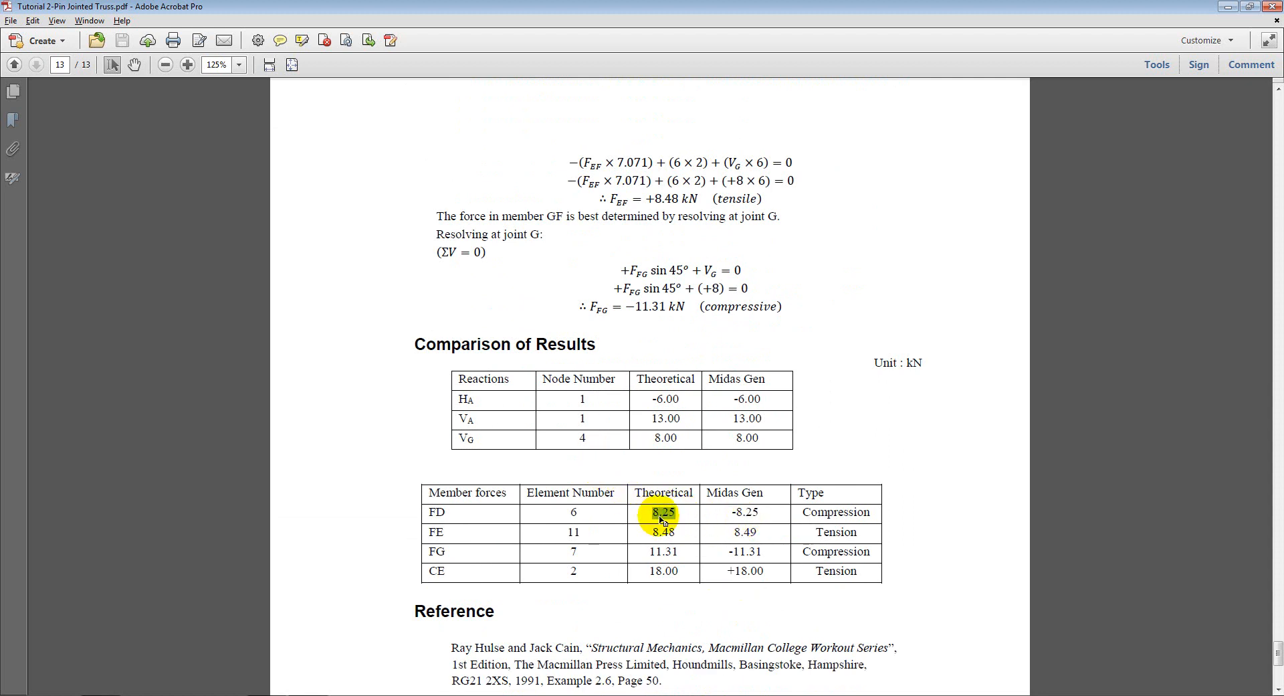
{"action": "left_click_drag", "start_coordinate": [676, 533], "coordinate": [762, 552]}
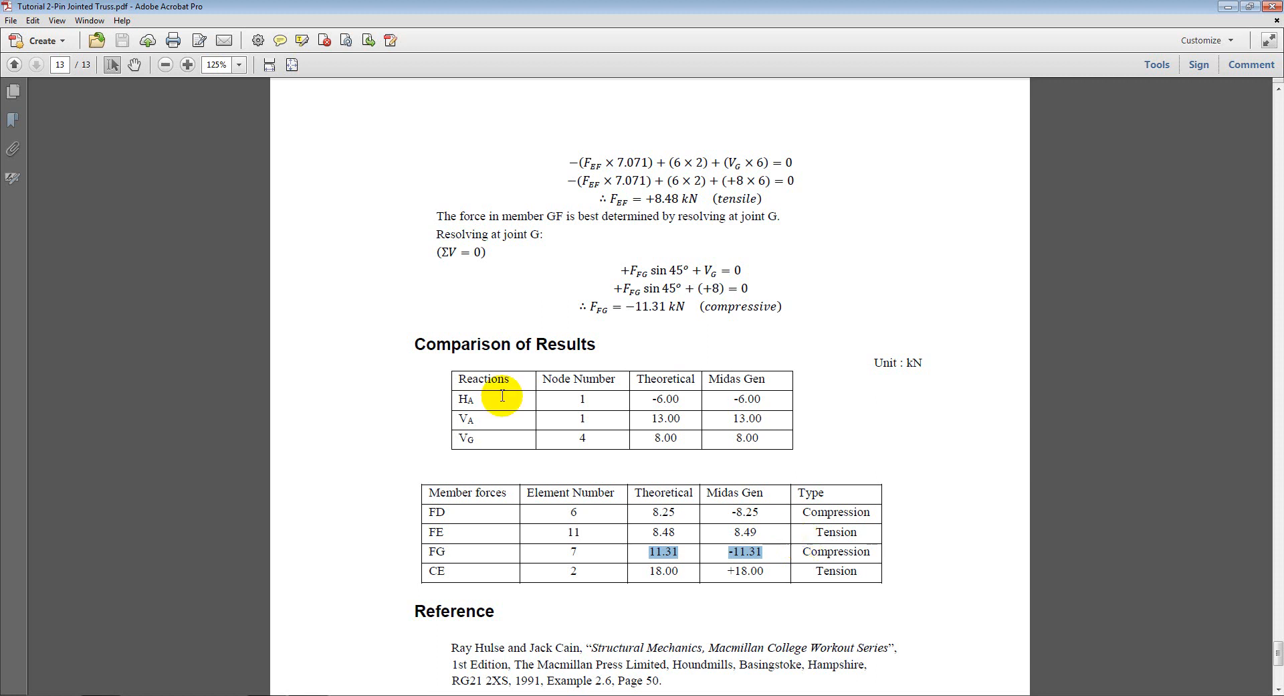
{"action": "left_click", "coordinate": [858, 182]}
{"action": "scroll", "coordinate": [852, 194], "scroll_direction": "up", "scroll_amount": 3}
{"action": "scroll", "coordinate": [862, 296], "scroll_direction": "up", "scroll_amount": 10}
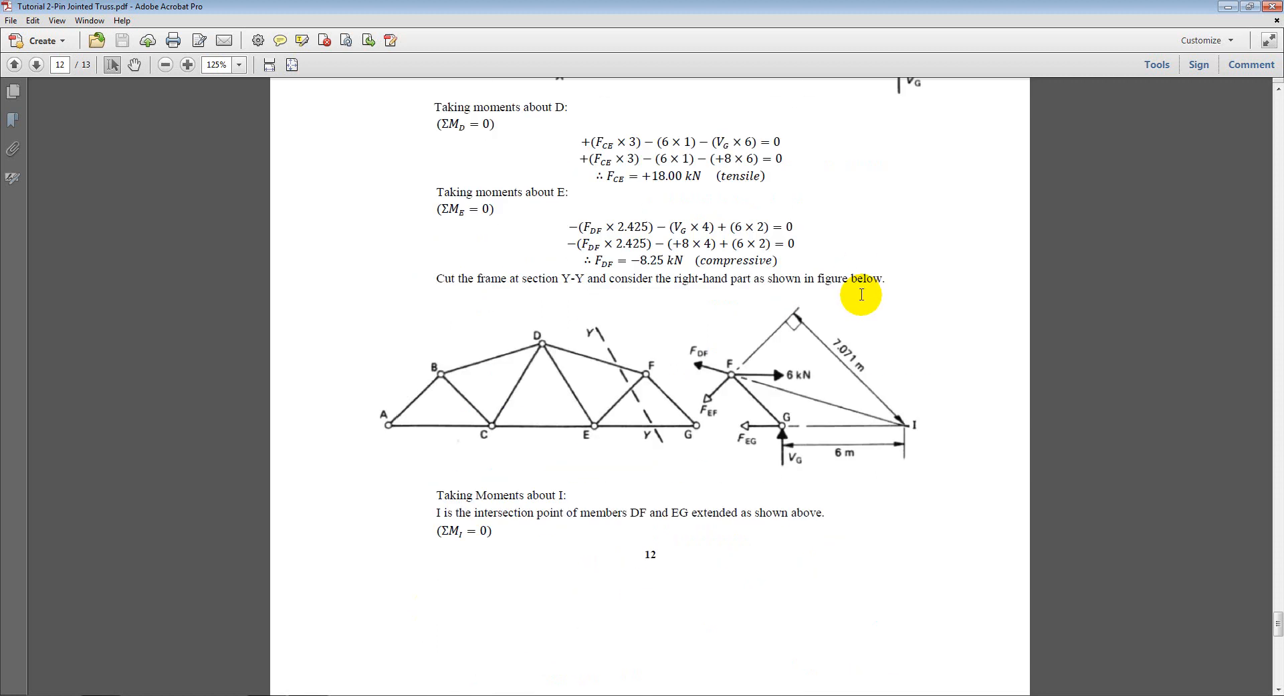